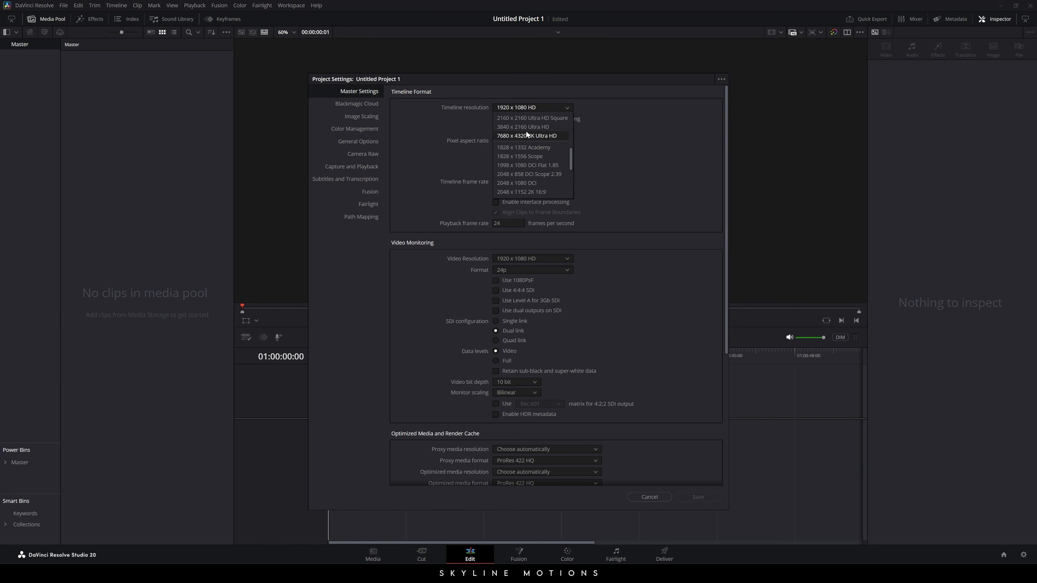
# - Set the project's timeline resolution to 3840 x 2160 Ultra HD and save the project settings
pyautogui.click(545, 128)
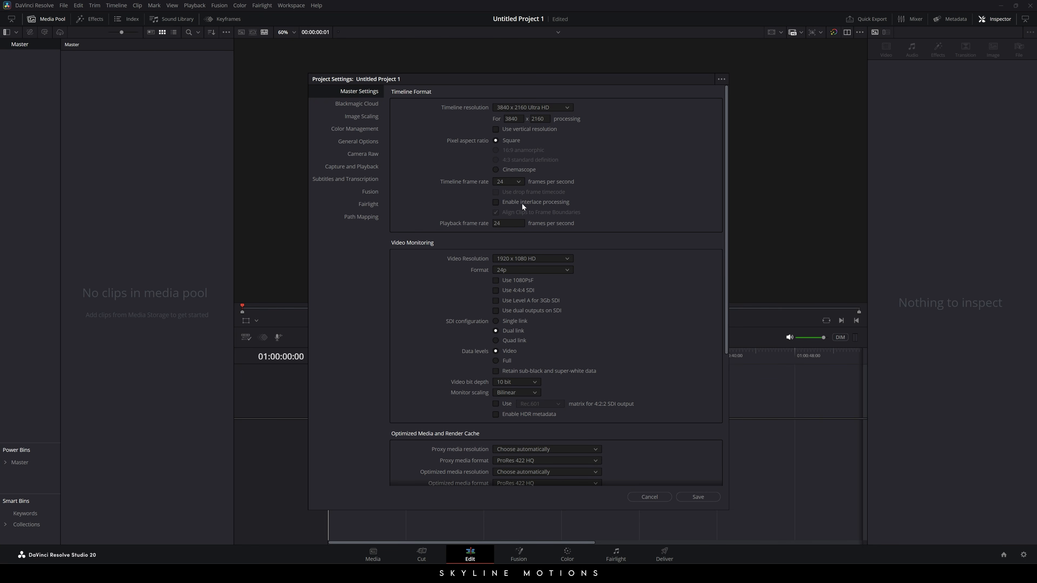
pyautogui.click(698, 497)
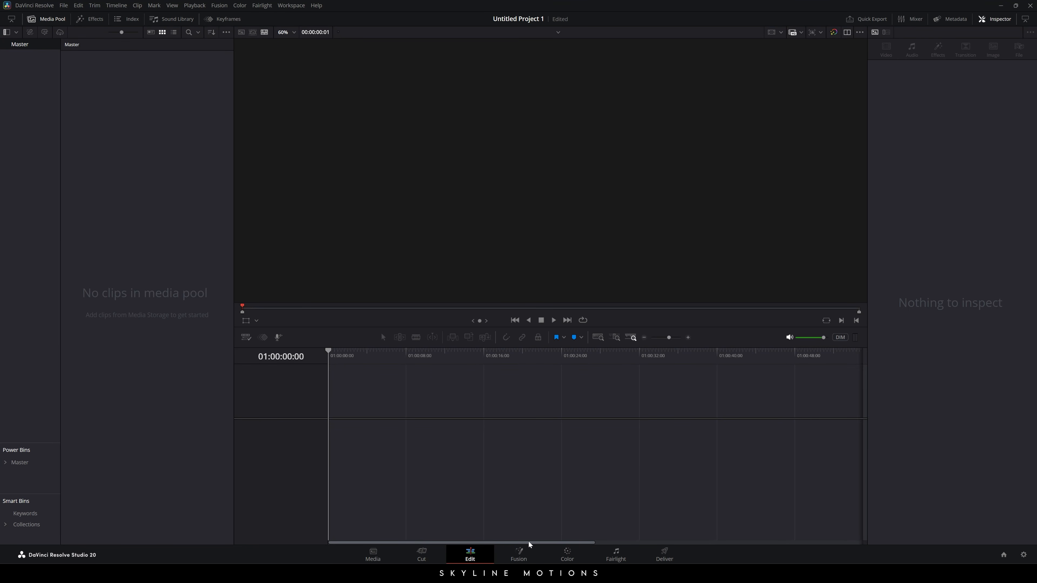
# - Create a new Fusion composition clip named LT 03 with a duration of 00:00:08:00
pyautogui.rightClick(143, 143)
pyautogui.click(187, 177)
pyautogui.press('BackSpace')
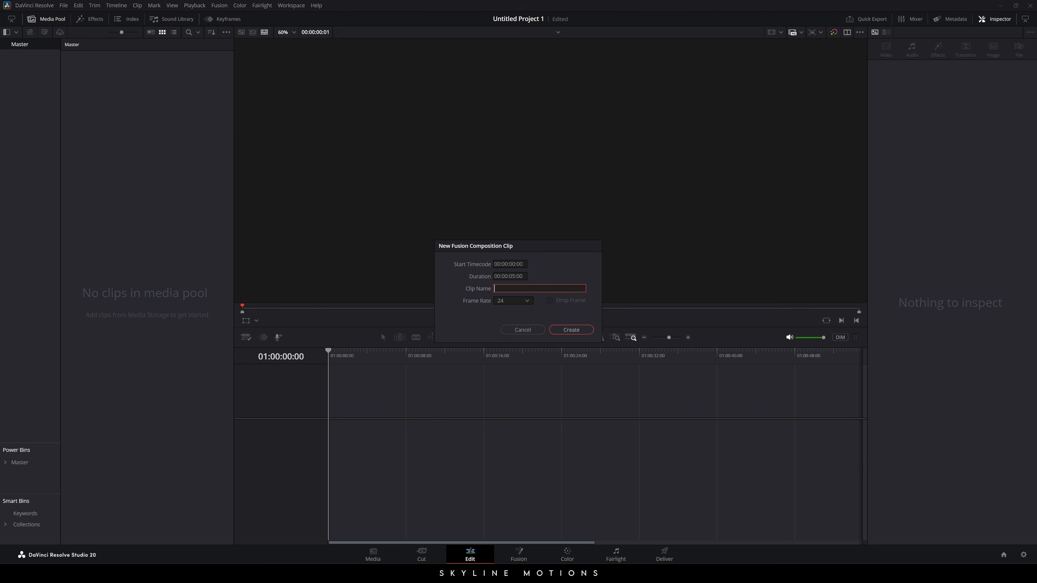
pyautogui.write('LT 03')
pyautogui.click(517, 277)
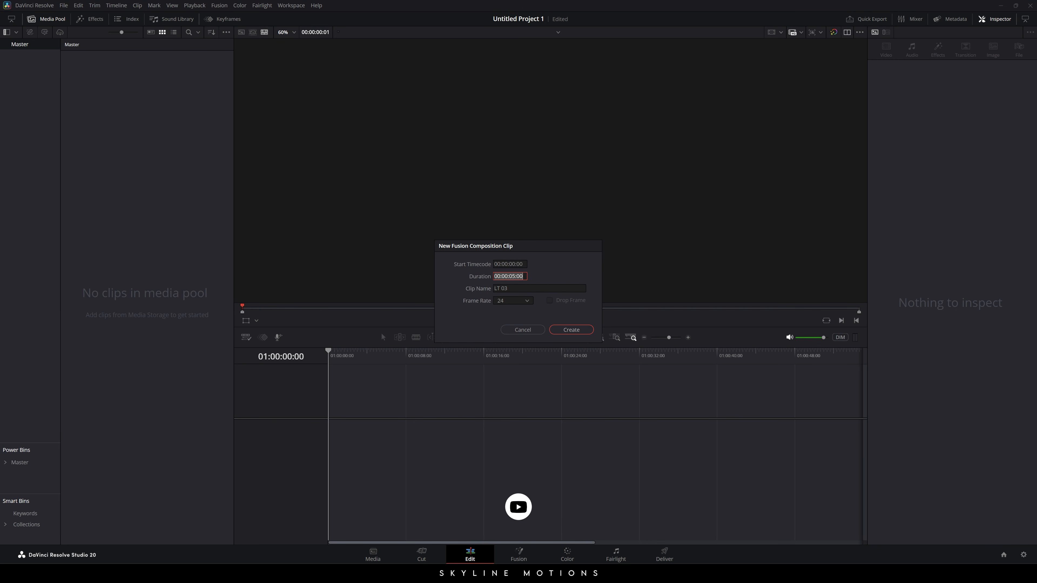
pyautogui.press('BackSpace')
pyautogui.write('8')
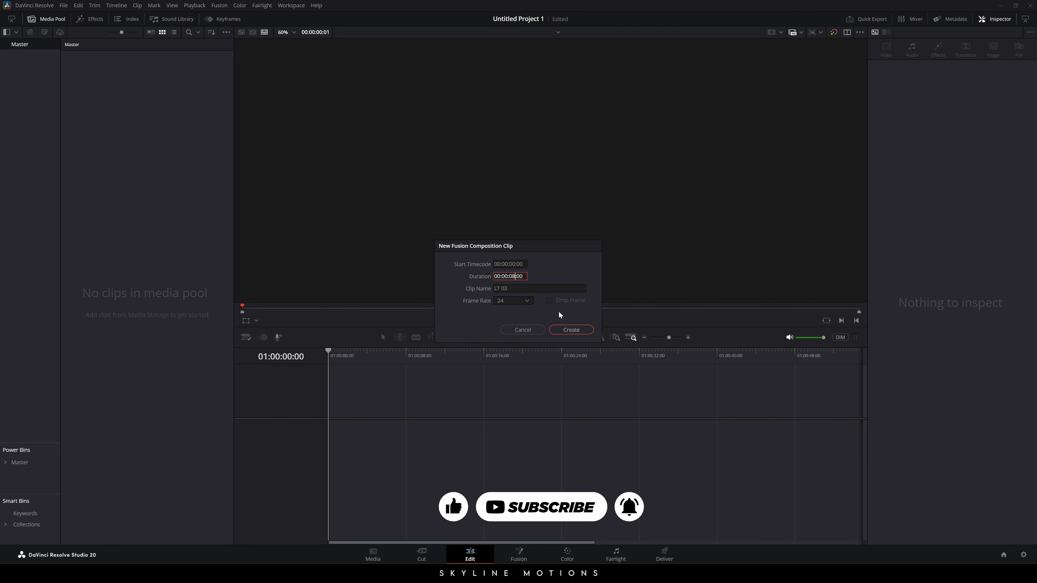
pyautogui.click(568, 329)
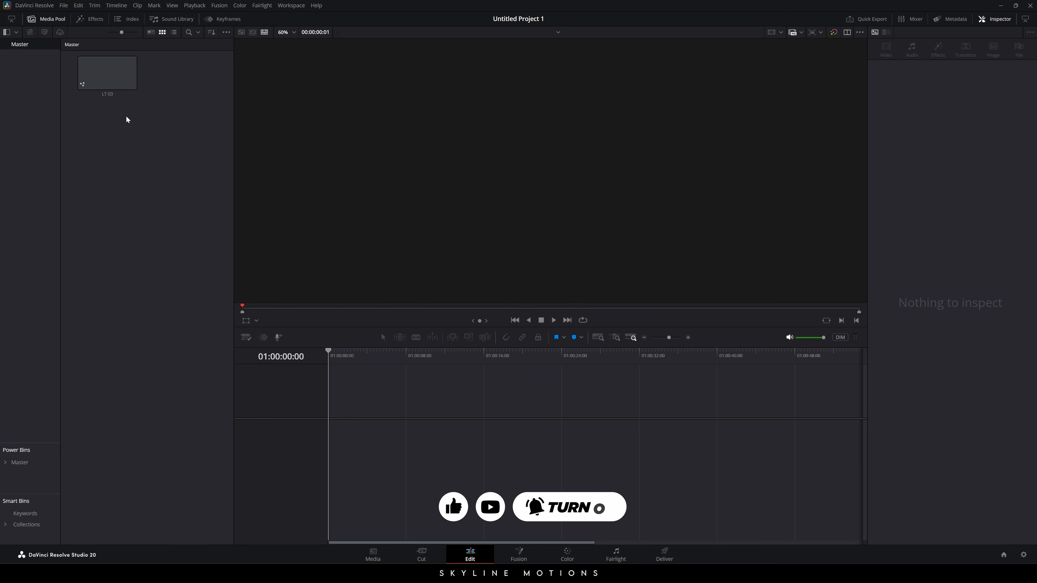
# - Place the LT 03 clip at the start of a new timeline and give it the Apricot clip color
pyautogui.moveTo(118, 81); pyautogui.dragTo(341, 437)
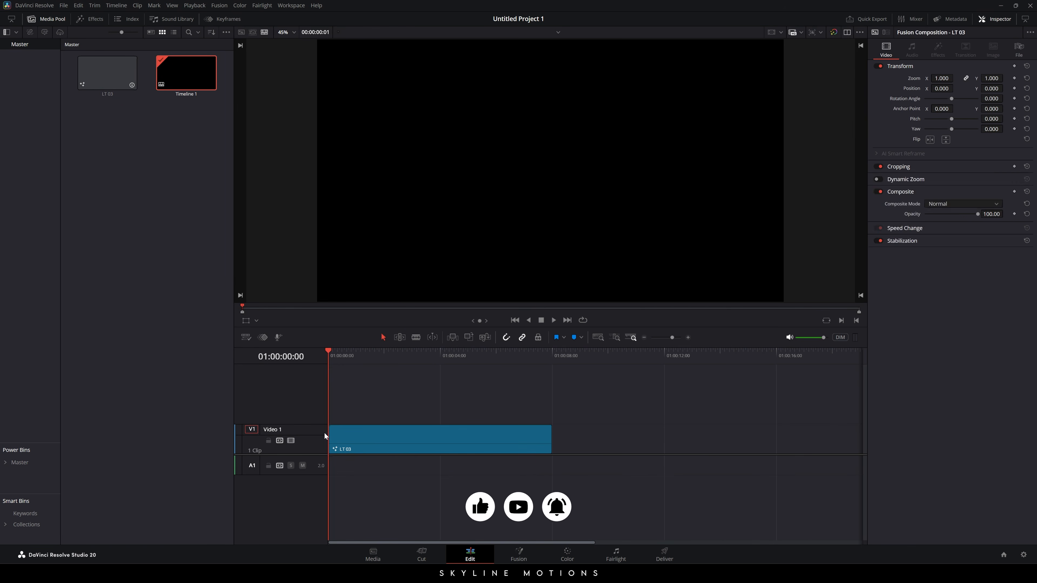
pyautogui.rightClick(392, 442)
pyautogui.moveTo(417, 418)
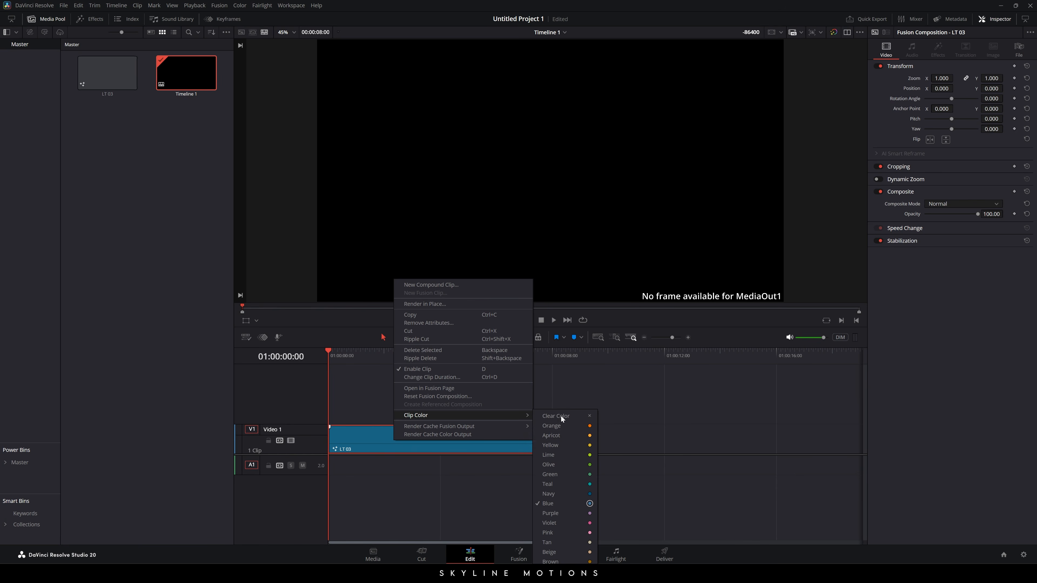
pyautogui.click(575, 435)
pyautogui.click(623, 443)
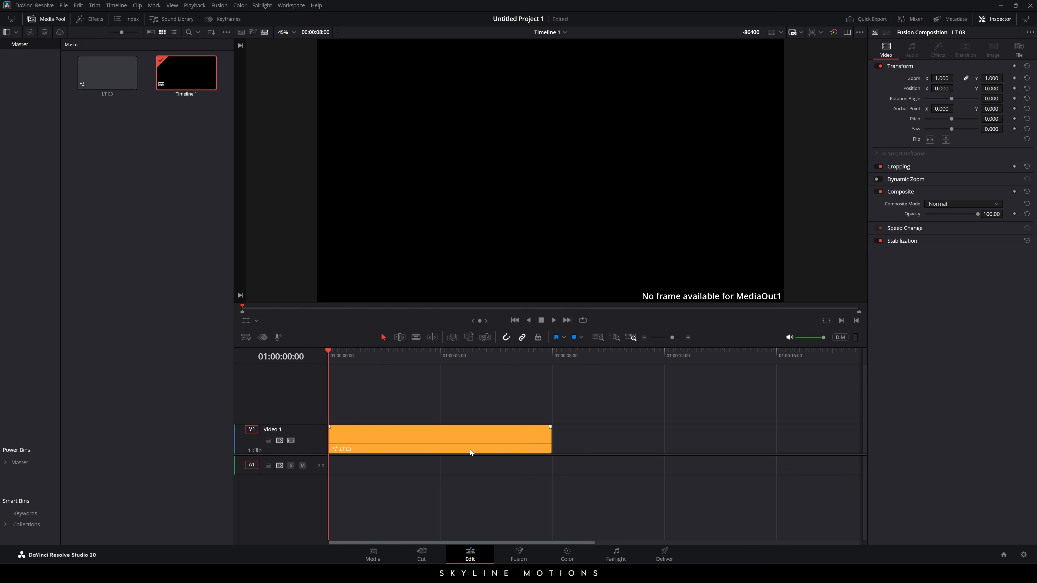
# - Open the clip on the Fusion page with a single, slightly taller viewer and the media pool hidden
pyautogui.click(527, 559)
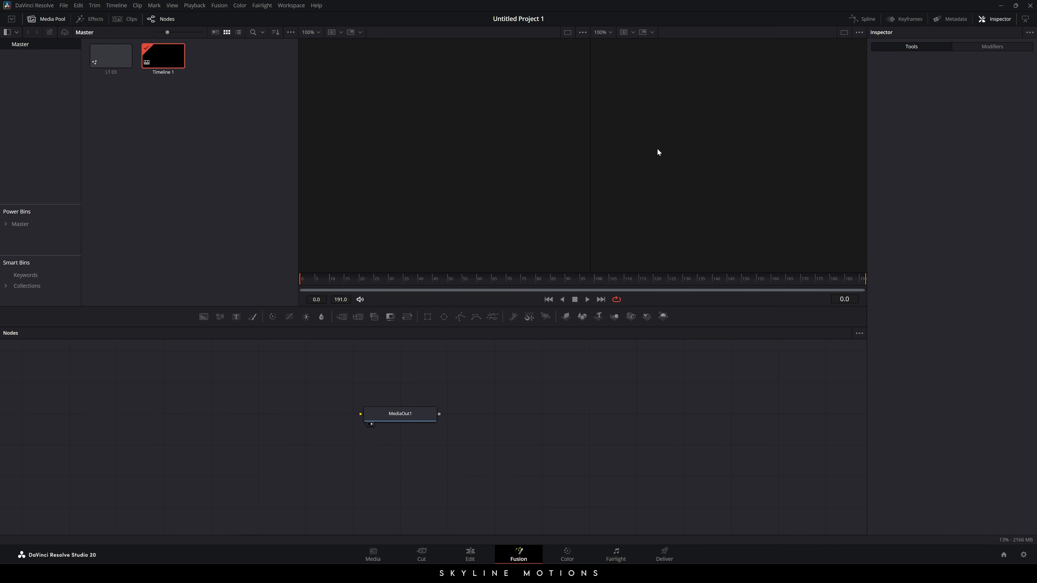
pyautogui.click(844, 32)
pyautogui.click(51, 19)
pyautogui.moveTo(338, 305); pyautogui.dragTo(338, 325)
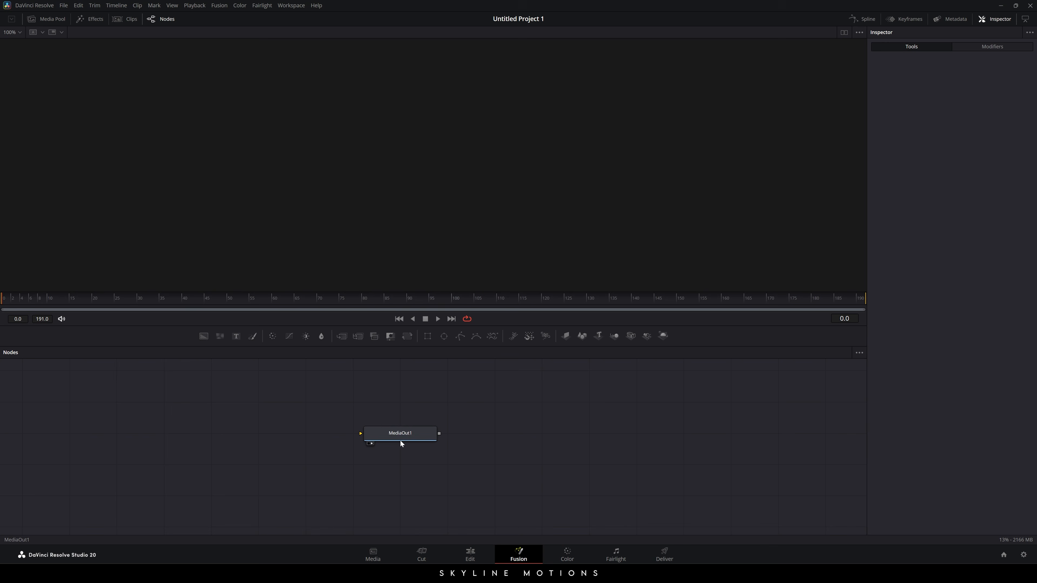
# - Move the MediaOut1 node well to the right in the node graph to make room for new nodes
pyautogui.moveTo(395, 434); pyautogui.dragTo(726, 435)
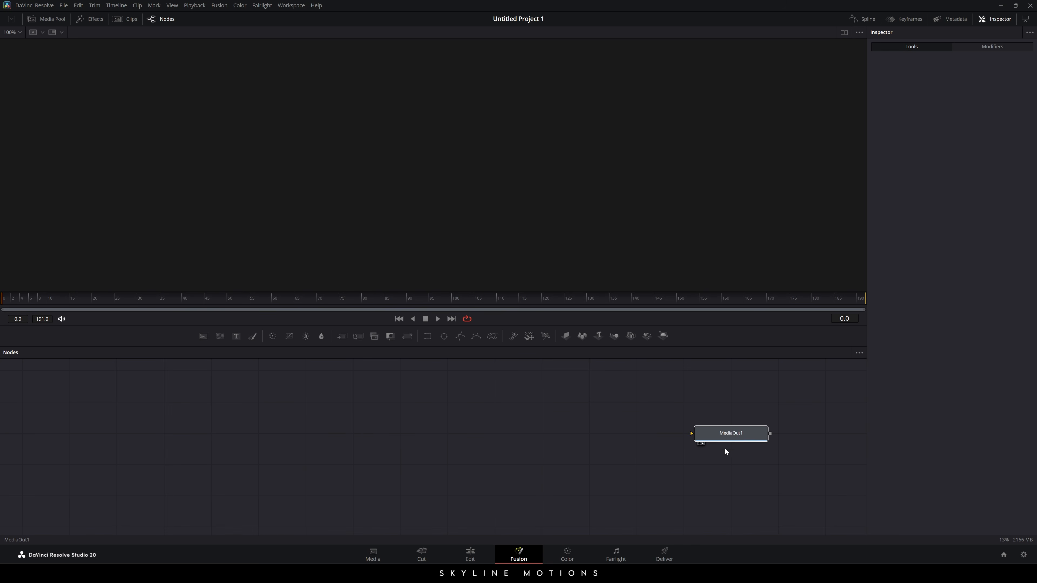
pyautogui.click(745, 435)
pyautogui.click(524, 452)
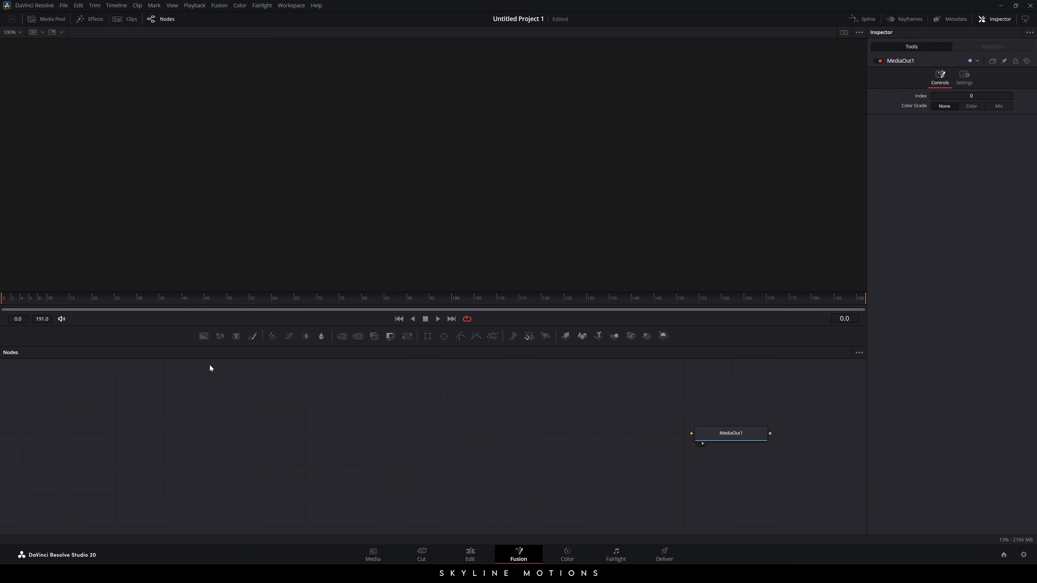
# - Add a Background node to the left of MediaOut1 and rename it Solid 01
pyautogui.moveTo(204, 338); pyautogui.dragTo(353, 432)
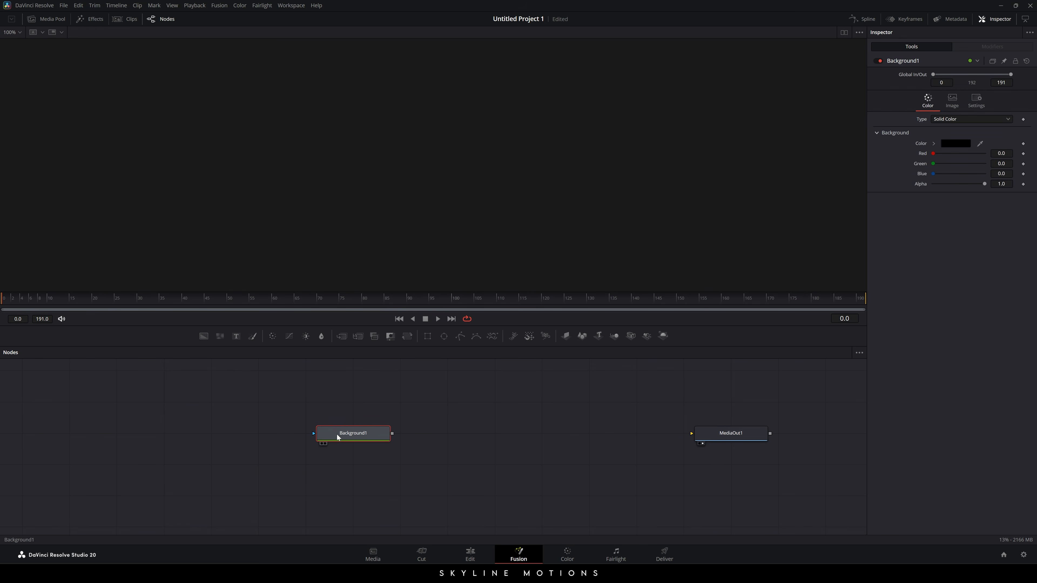
pyautogui.press('F2')
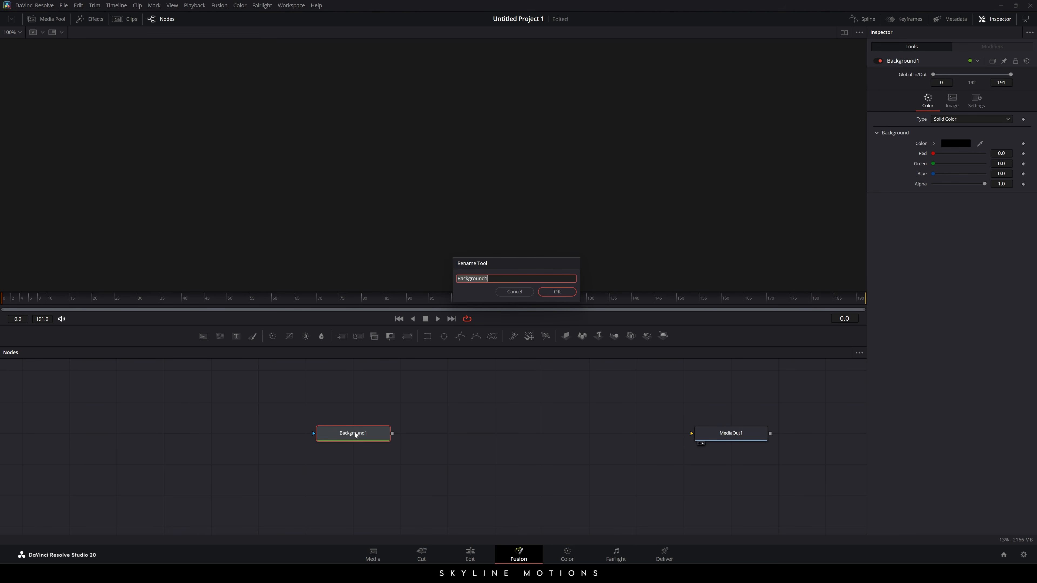
pyautogui.press('BackSpace')
pyautogui.write('Solid 01')
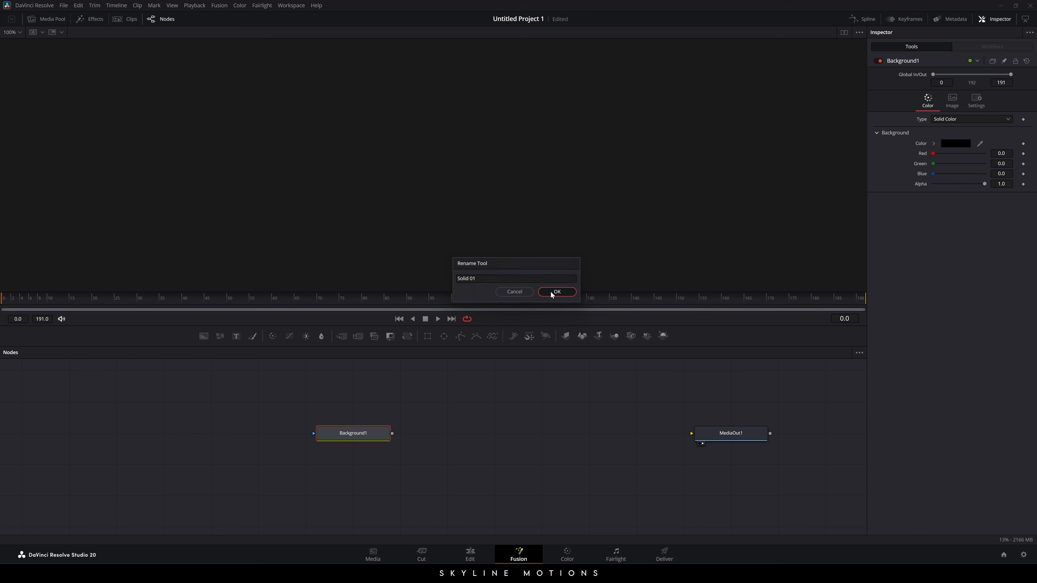
pyautogui.click(550, 291)
pyautogui.rightClick(364, 435)
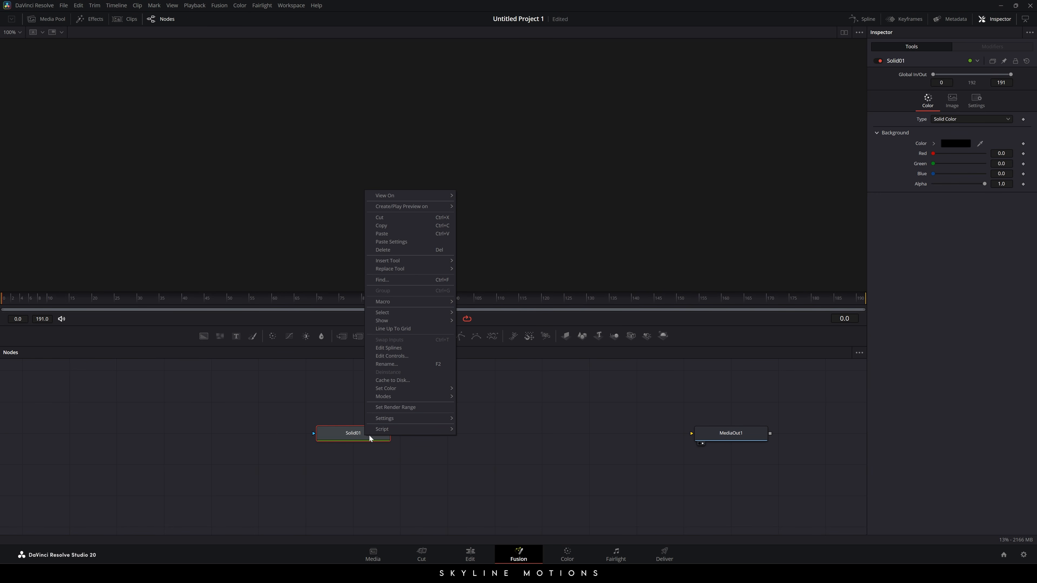
pyautogui.click(444, 469)
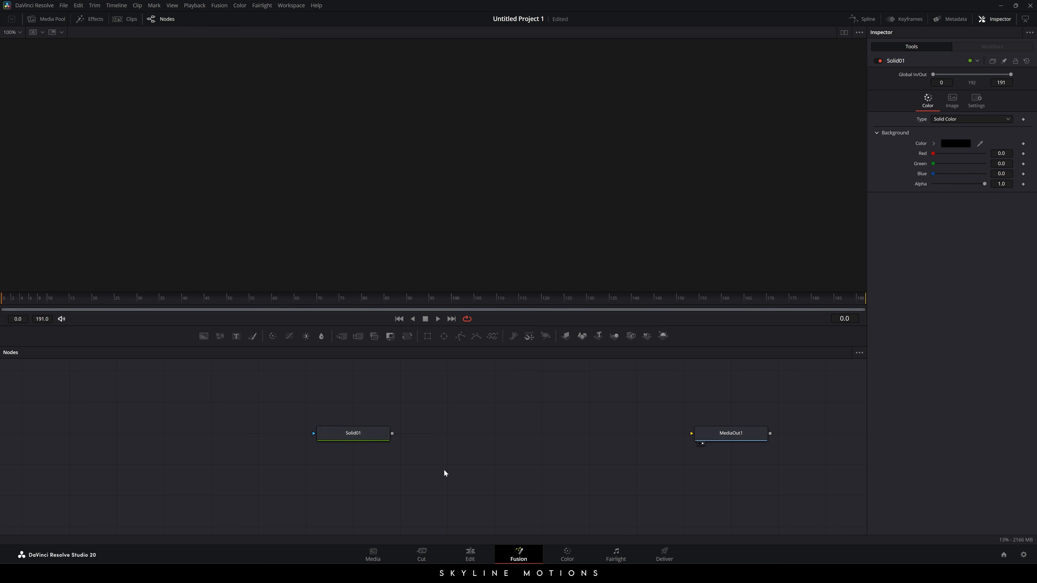
# - Show the Solid01 node in the viewer and set its background color to white (#ffffff)
pyautogui.press('2')
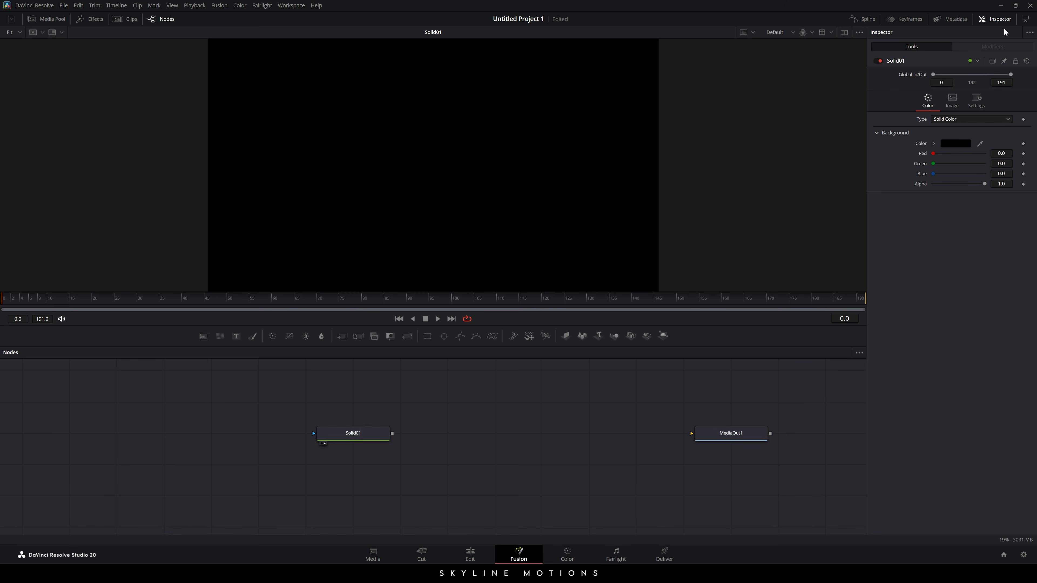
pyautogui.click(953, 142)
pyautogui.click(503, 268)
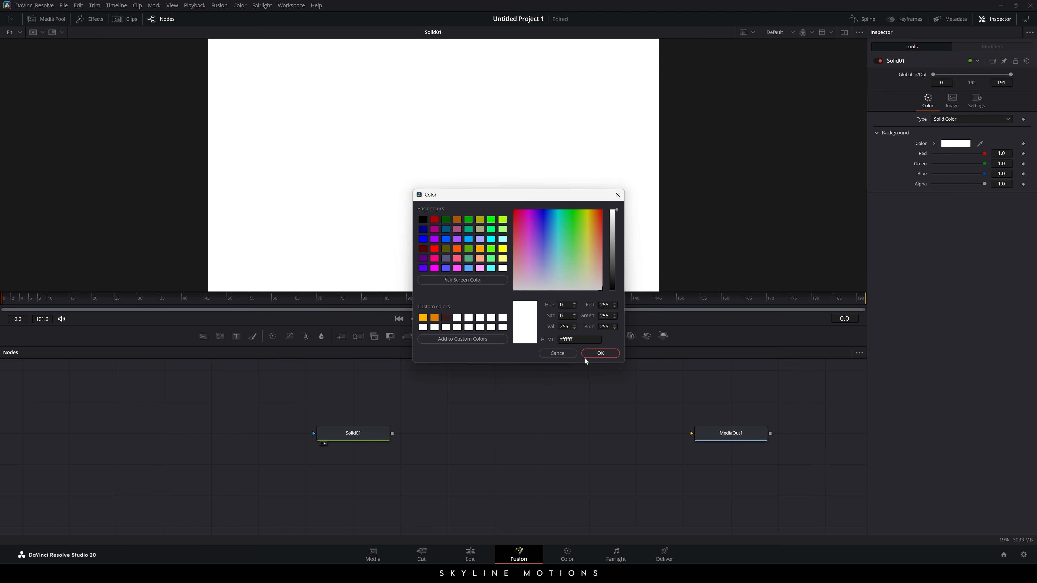
pyautogui.click(585, 355)
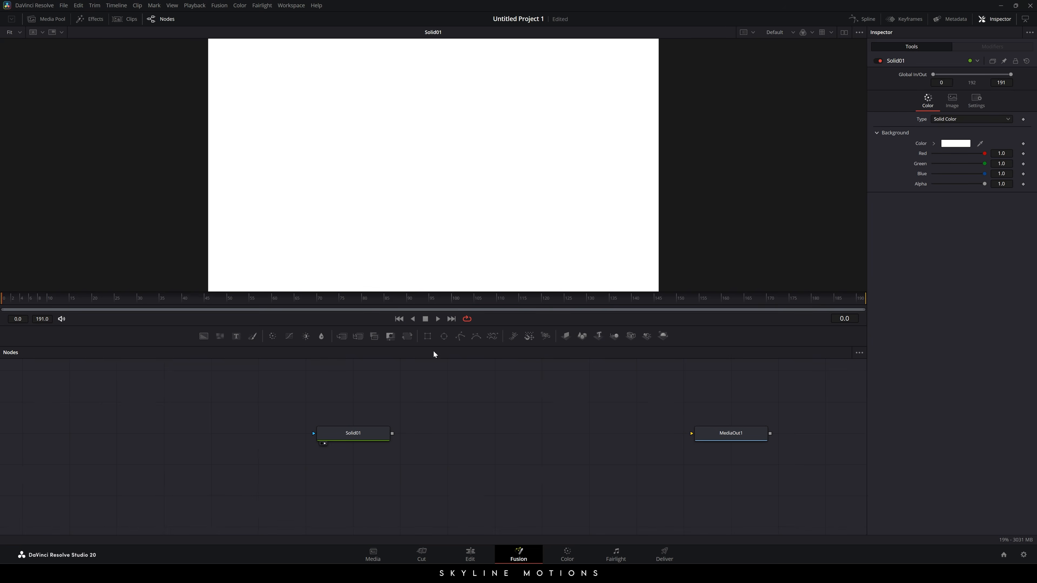
# - Mask Solid01 with a Rectangle node and set its width to 0.7 and height to 0.15
pyautogui.moveTo(429, 336); pyautogui.dragTo(350, 432)
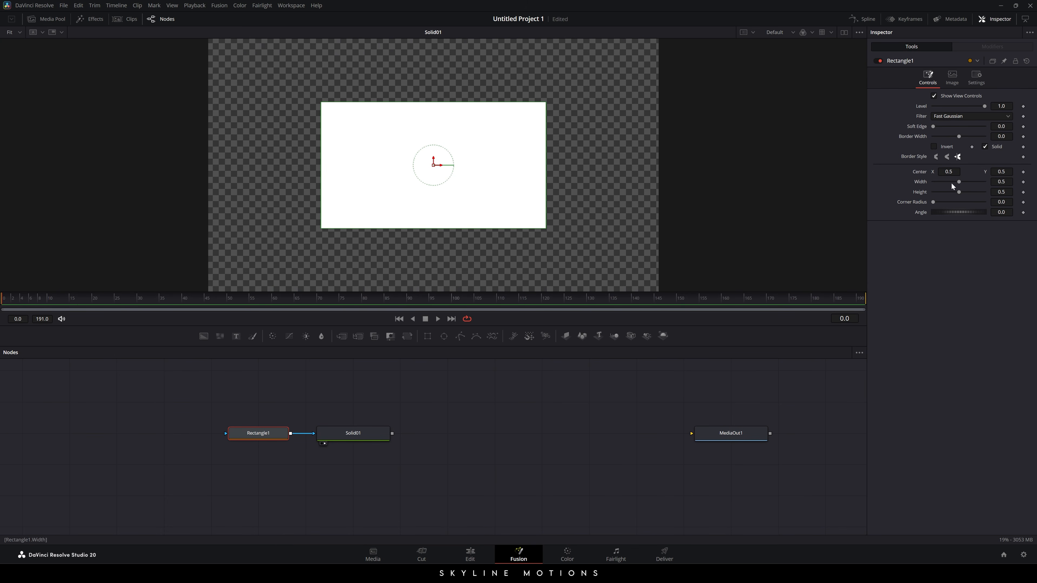
pyautogui.click(1002, 182)
pyautogui.write('0.7')
pyautogui.press('Tab')
pyautogui.write('0.15')
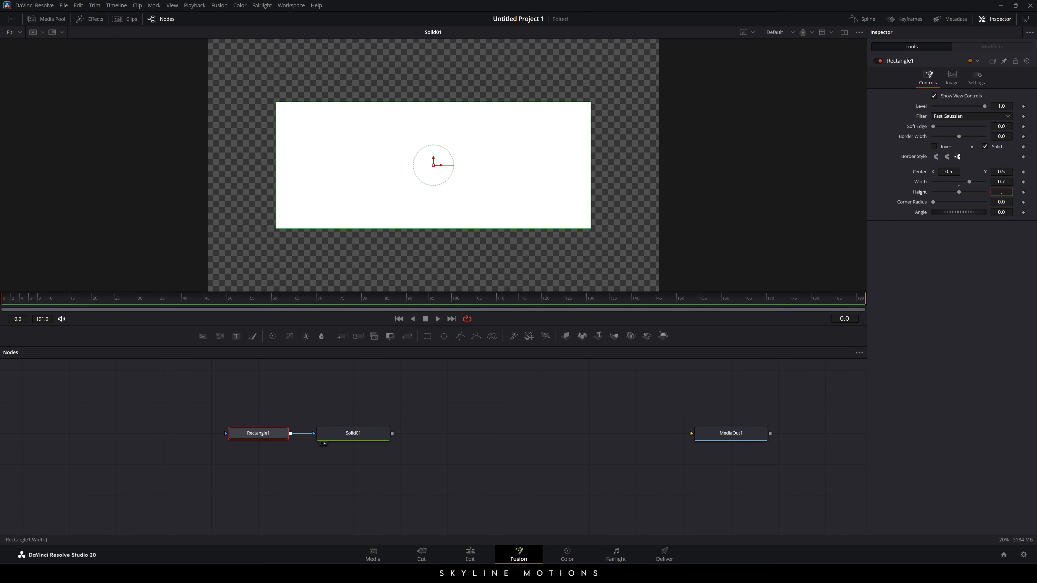
pyautogui.press('Tab')
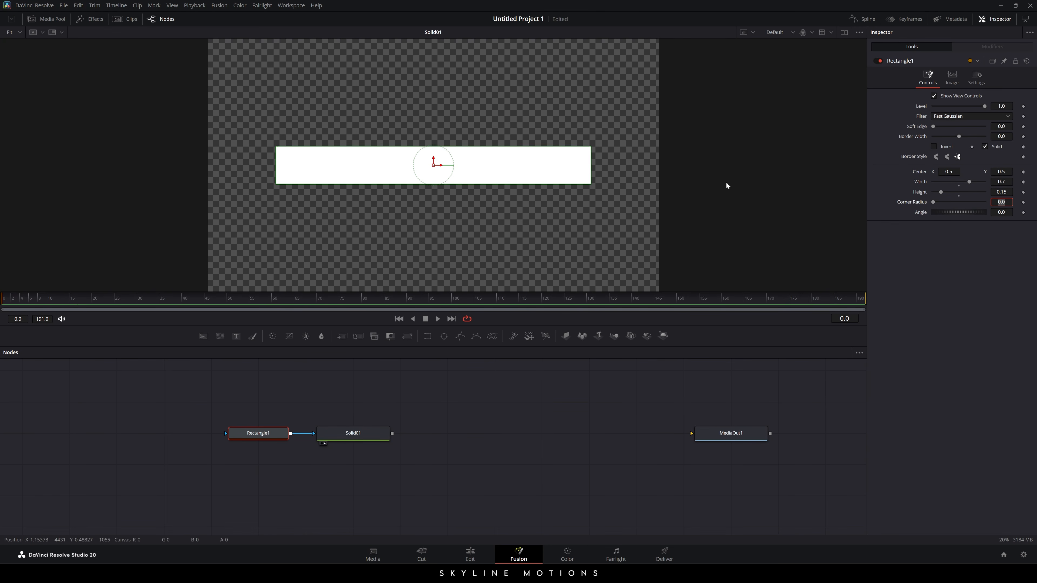
pyautogui.click(468, 406)
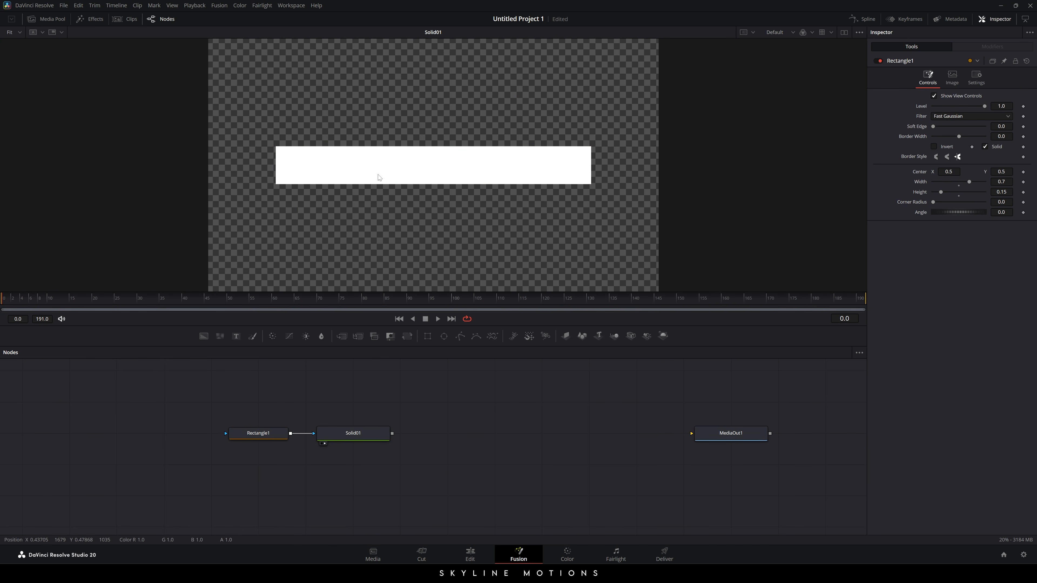
# - Add a Transform node after Solid01 and show it in the viewer
pyautogui.click(366, 436)
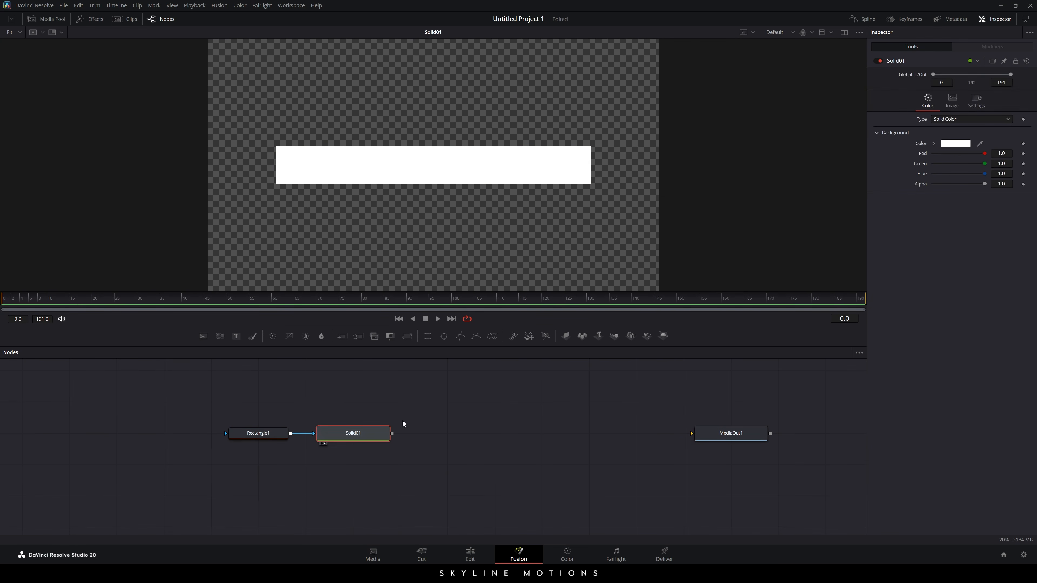
pyautogui.click(408, 337)
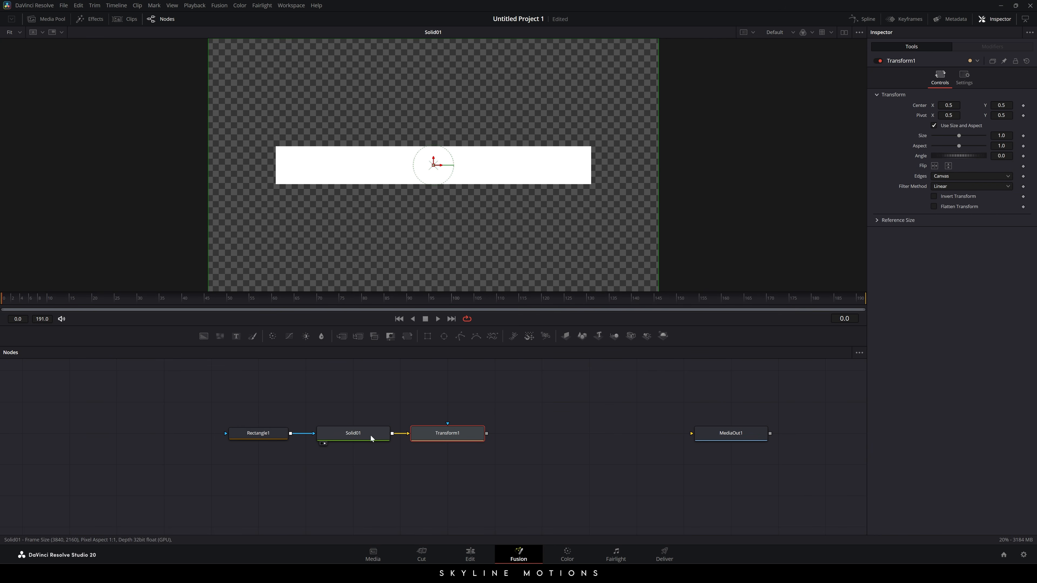
pyautogui.press('2')
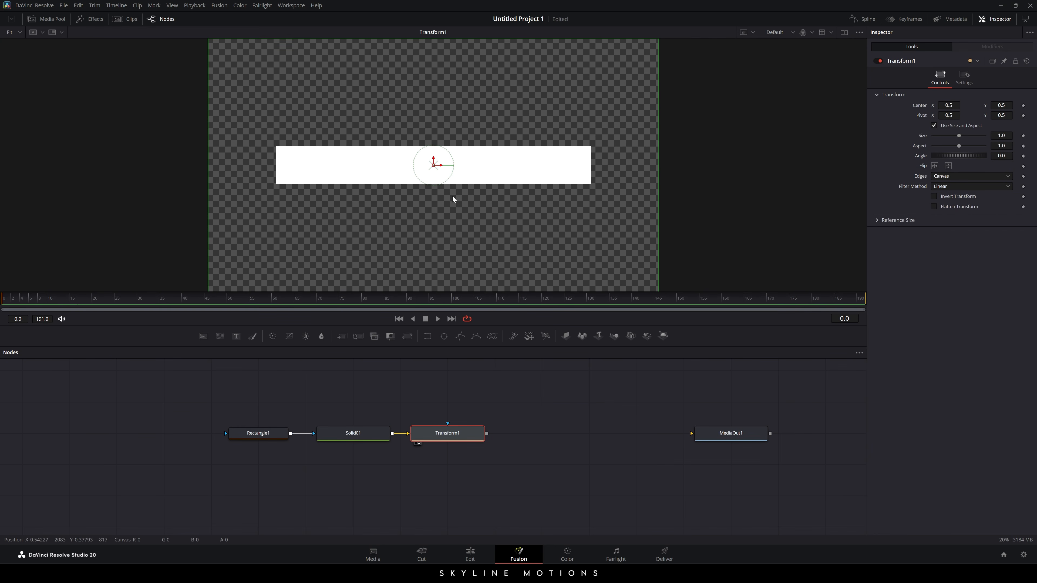
pyautogui.click(506, 390)
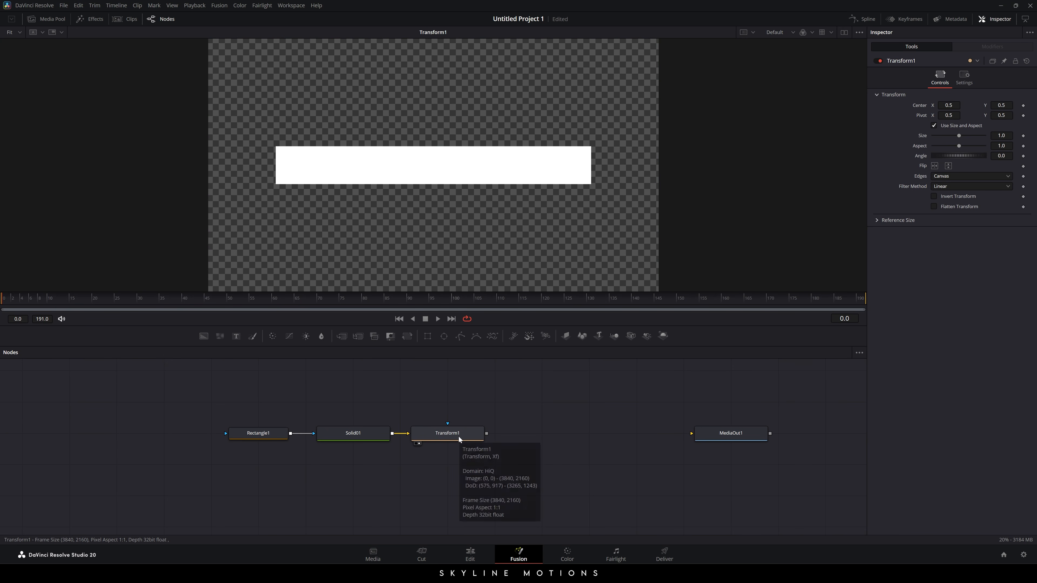
# - Move the Transform1 pivot to the white bar's lower-left corner, at X 0.149 and Y 0.425
pyautogui.click(439, 439)
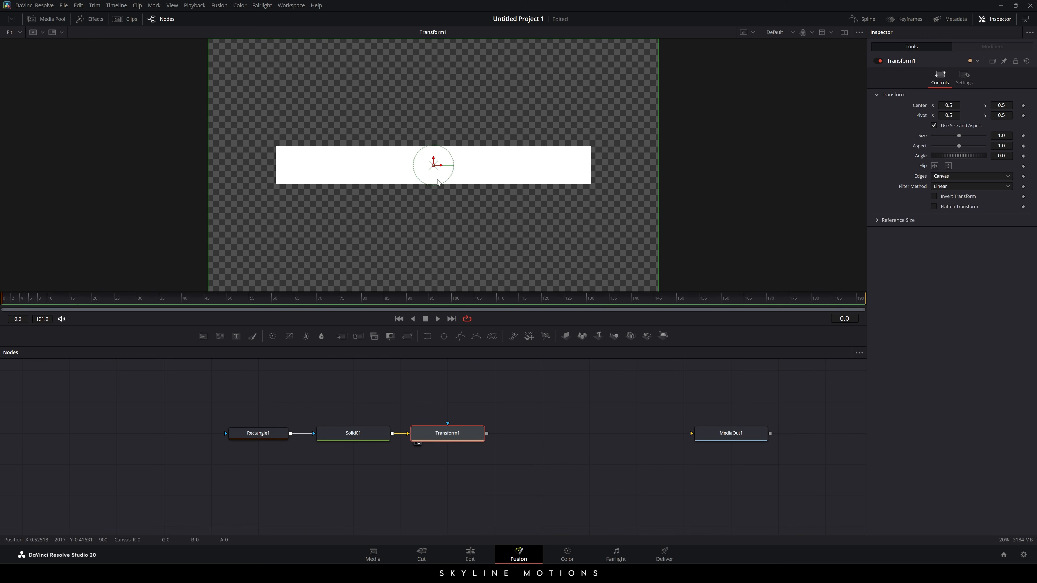
pyautogui.hotkey('ctrl', 's')
pyautogui.moveTo(434, 165); pyautogui.dragTo(337, 165)
pyautogui.moveTo(949, 116); pyautogui.dragTo(893, 116)
pyautogui.moveTo(1001, 115); pyautogui.dragTo(972, 115)
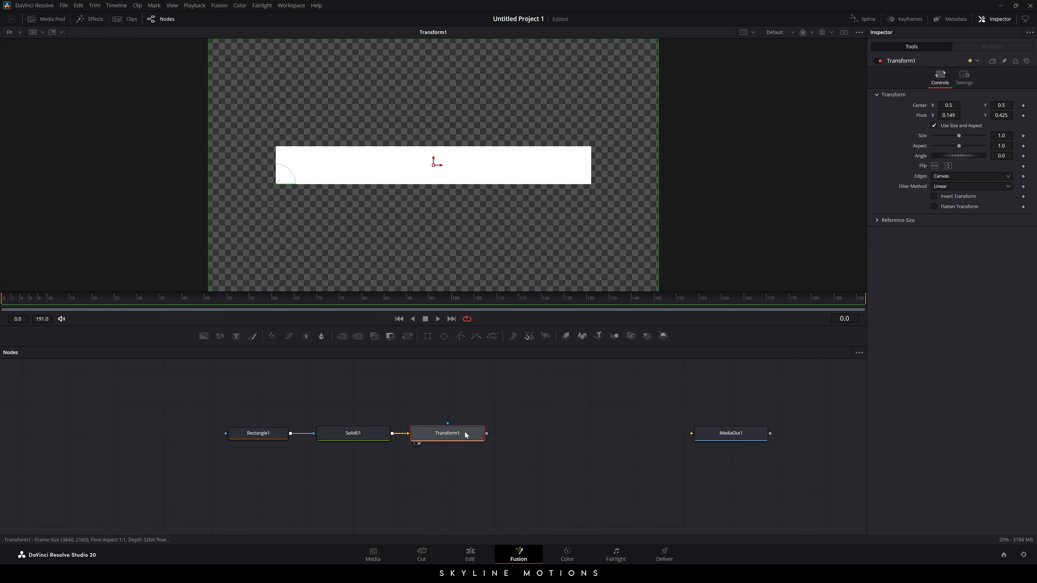
# - Animate the Transform1 size with keyframes of 1.0 at frame 24 and 0.0 at frame 0
pyautogui.click(101, 300)
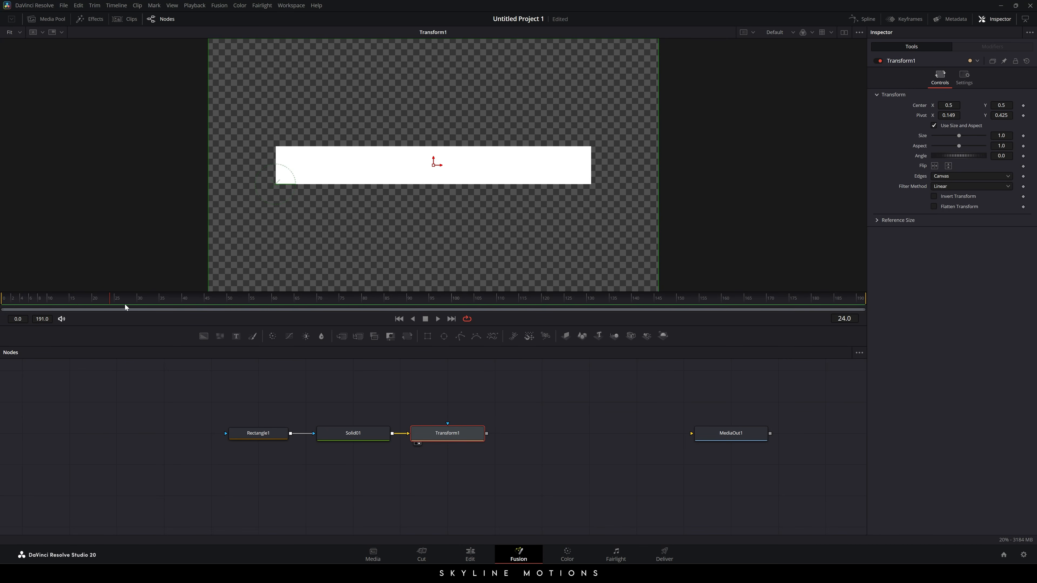
pyautogui.rightClick(923, 136)
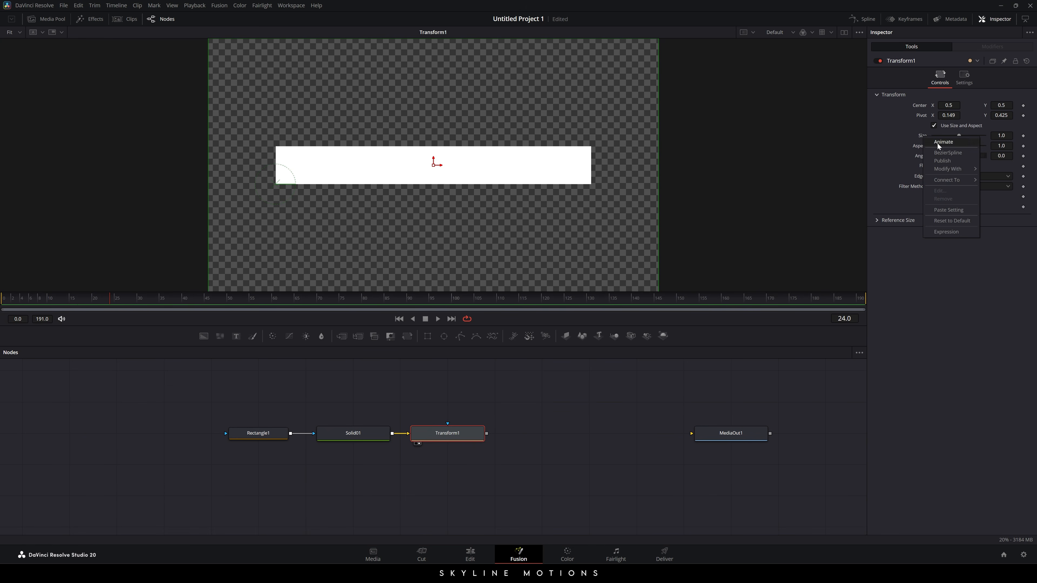
pyautogui.click(937, 143)
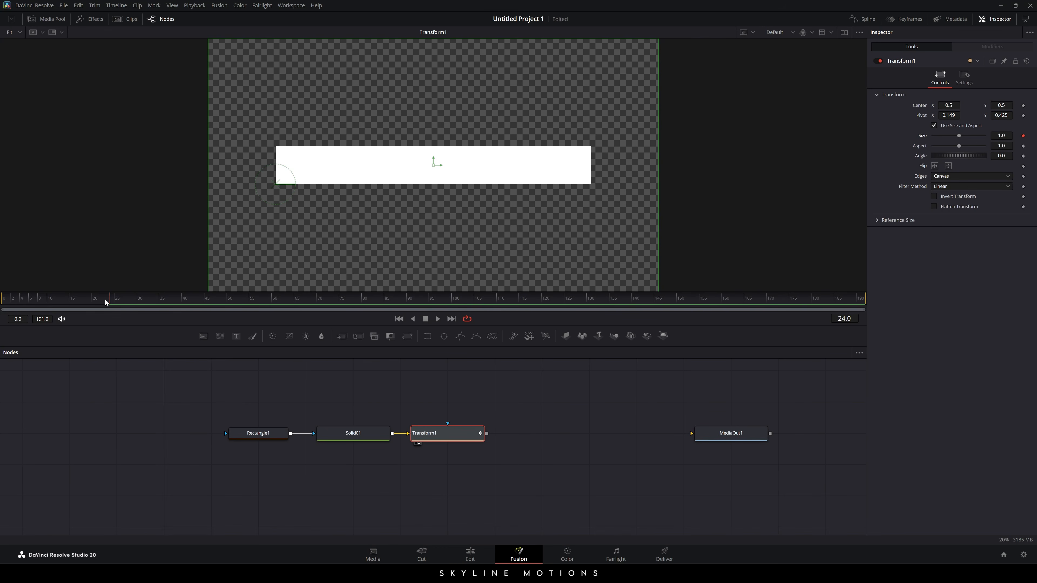
pyautogui.moveTo(106, 302); pyautogui.dragTo(1, 300)
pyautogui.moveTo(960, 136); pyautogui.dragTo(932, 136)
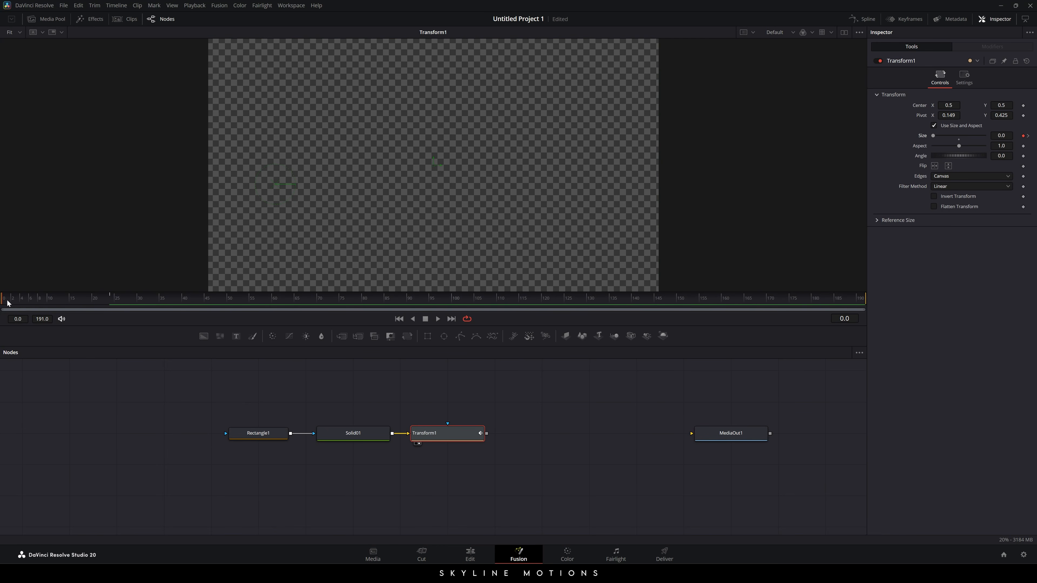
# - Animate the Transform1 pivot with a keyframe at frame 24 and another at frame 25 with X set to 0.851
pyautogui.moveTo(8, 302); pyautogui.dragTo(138, 301)
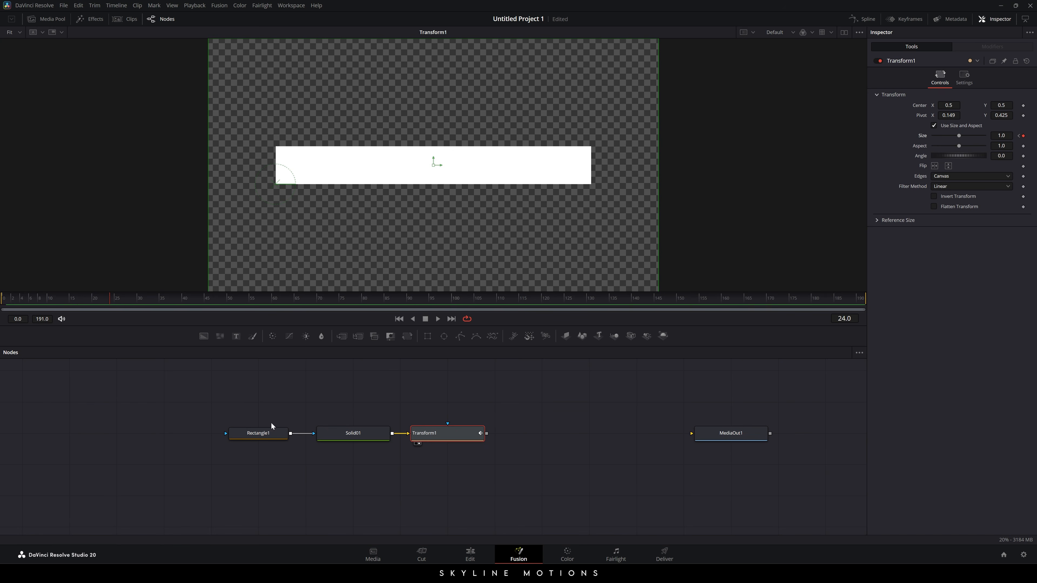
pyautogui.rightClick(921, 118)
pyautogui.click(941, 121)
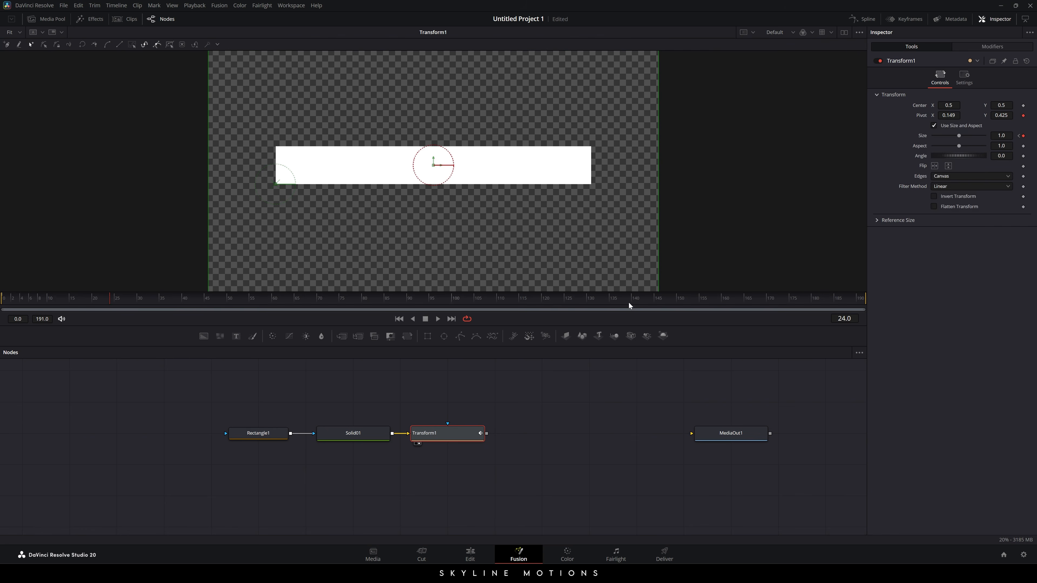
pyautogui.click(114, 303)
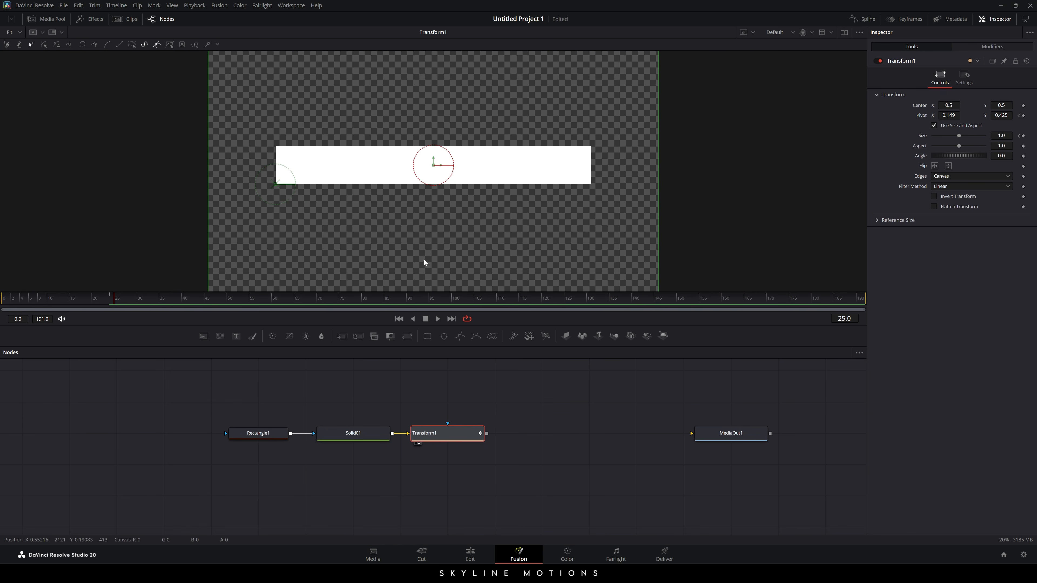
pyautogui.moveTo(949, 115); pyautogui.dragTo(1036, 115)
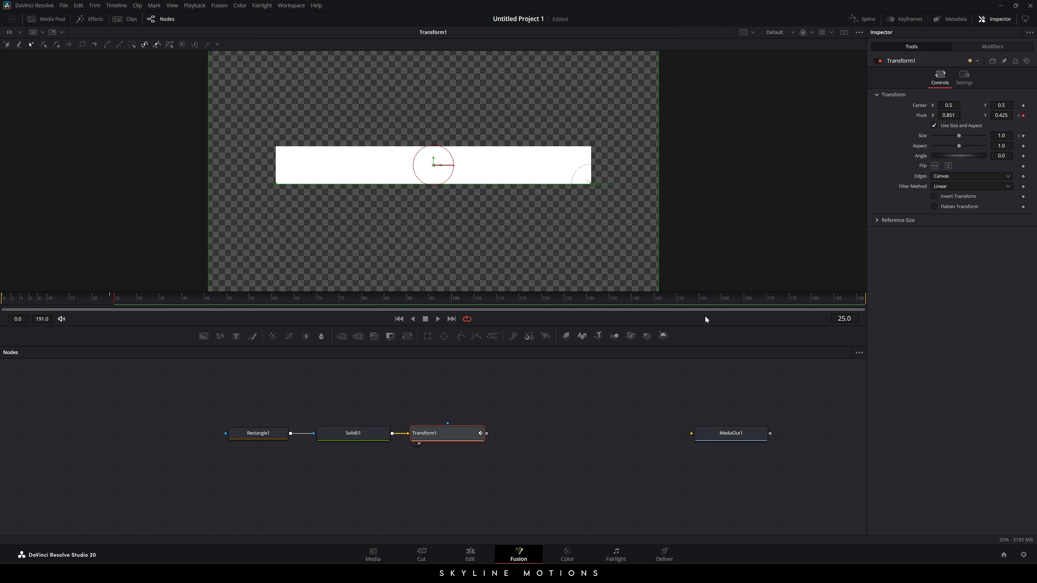
# - Add Transform1 size keyframes of 1.0 at frame 168 and 0.0 at frame 191, and play back the animation
pyautogui.moveTo(728, 302); pyautogui.dragTo(758, 302)
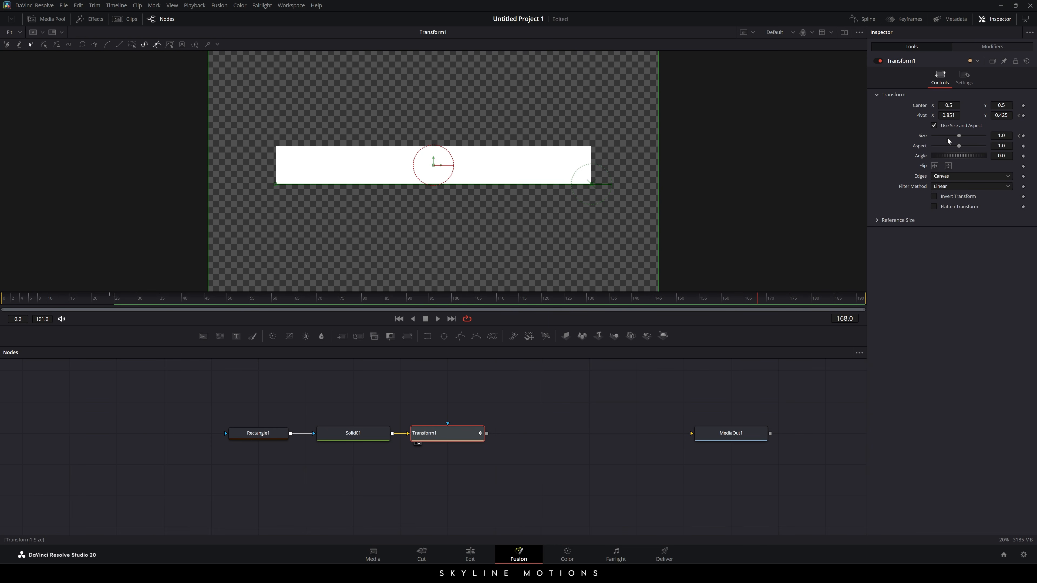
pyautogui.click(1023, 136)
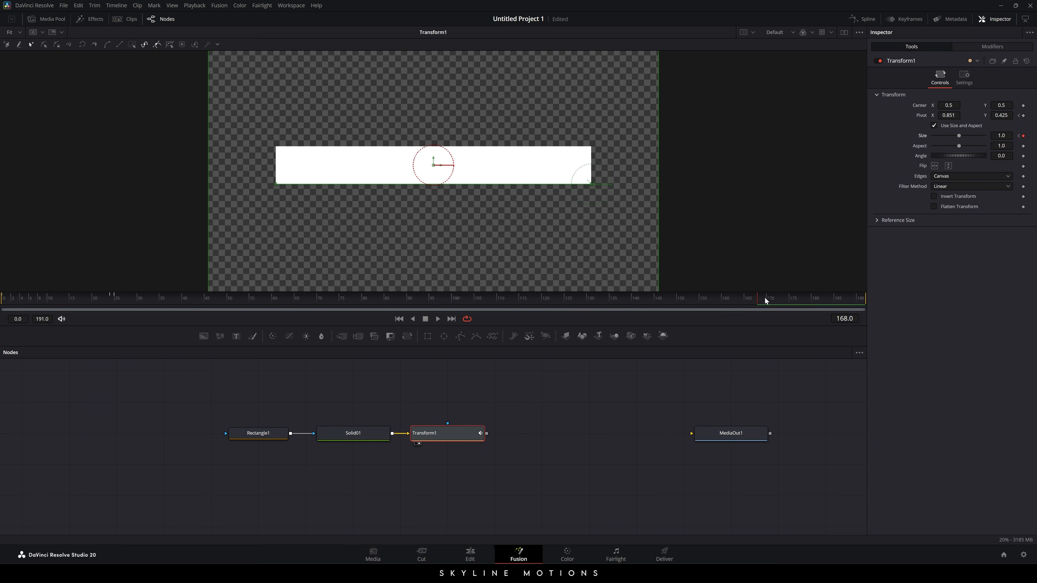
pyautogui.moveTo(760, 300); pyautogui.dragTo(831, 299)
pyautogui.moveTo(959, 135); pyautogui.dragTo(916, 139)
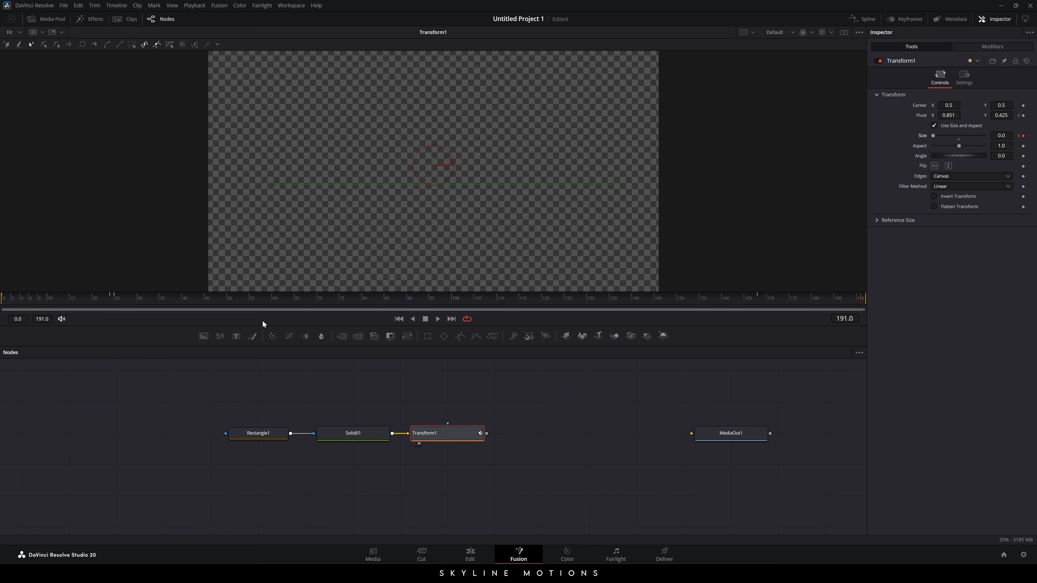
pyautogui.moveTo(21, 301); pyautogui.dragTo(38, 287)
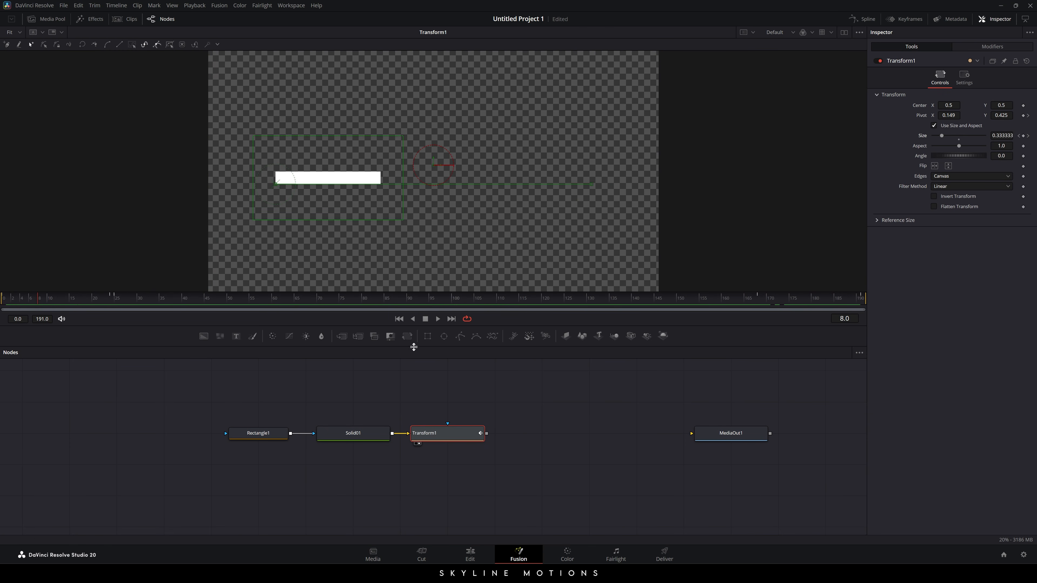
pyautogui.click(438, 319)
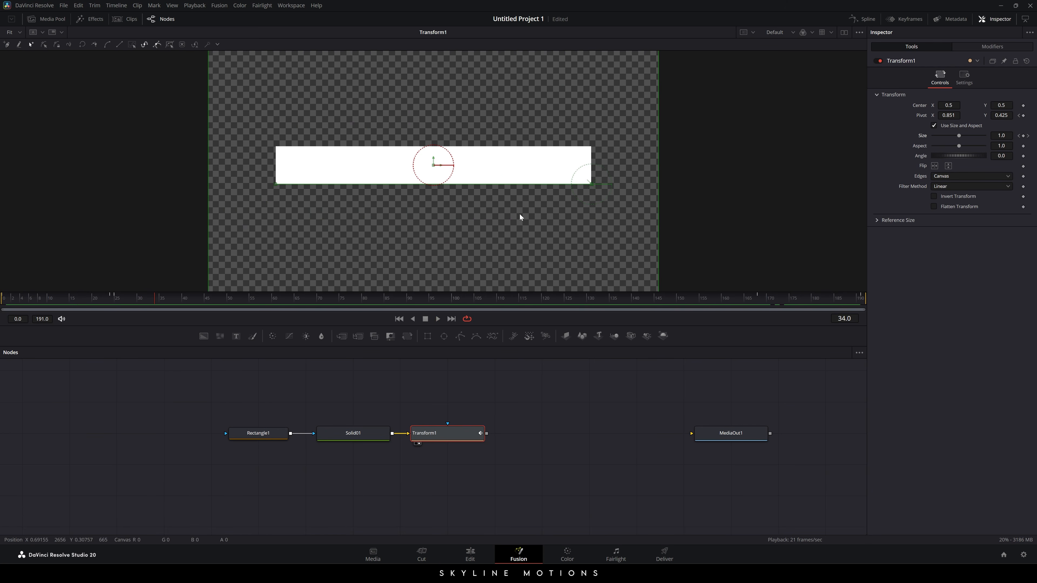
# - Smooth the Transform1 size keyframes at frames 0 and 24 in the Spline editor and extend the frame 24 handle back toward frame 0
pyautogui.click(865, 19)
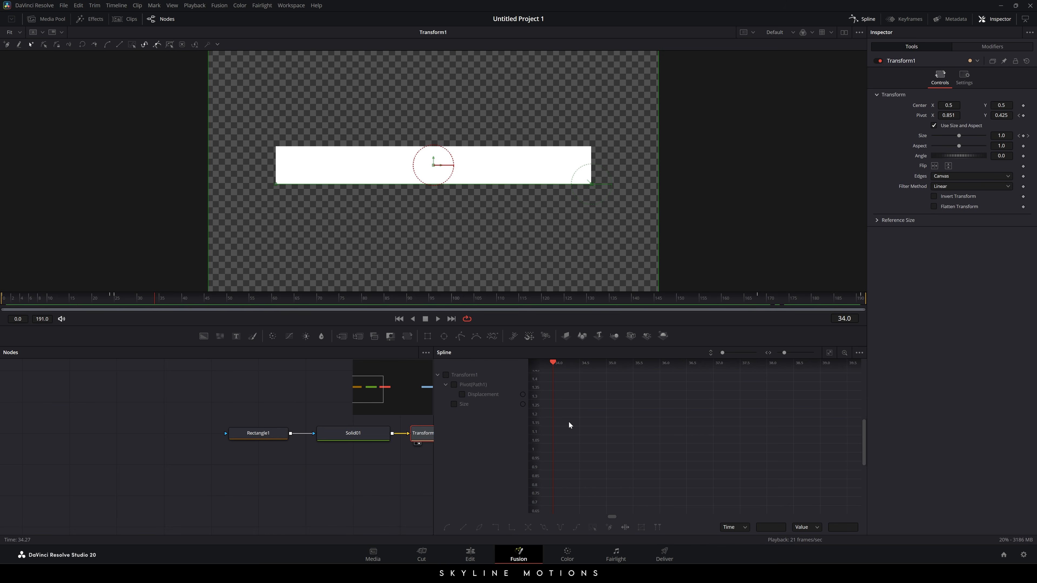
pyautogui.press('F4')
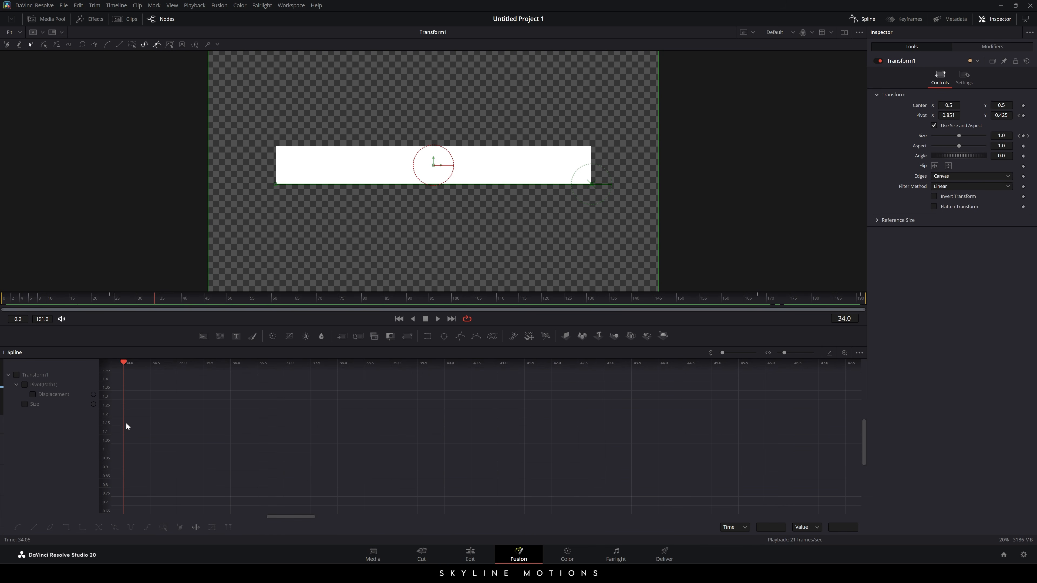
pyautogui.click(24, 404)
pyautogui.click(830, 353)
pyautogui.click(829, 353)
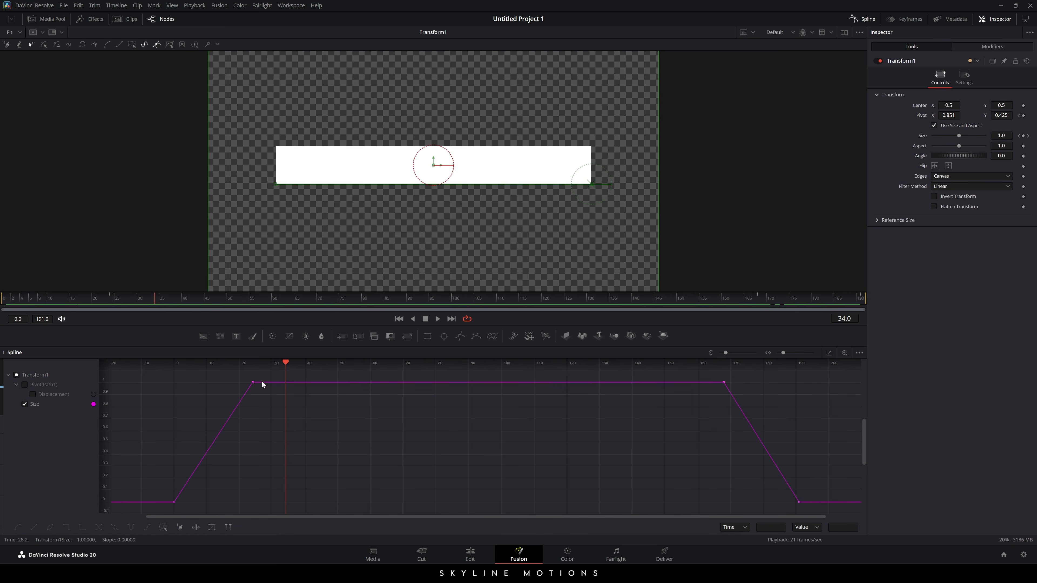
pyautogui.moveTo(262, 381); pyautogui.dragTo(161, 509)
pyautogui.hotkey('shift', 's')
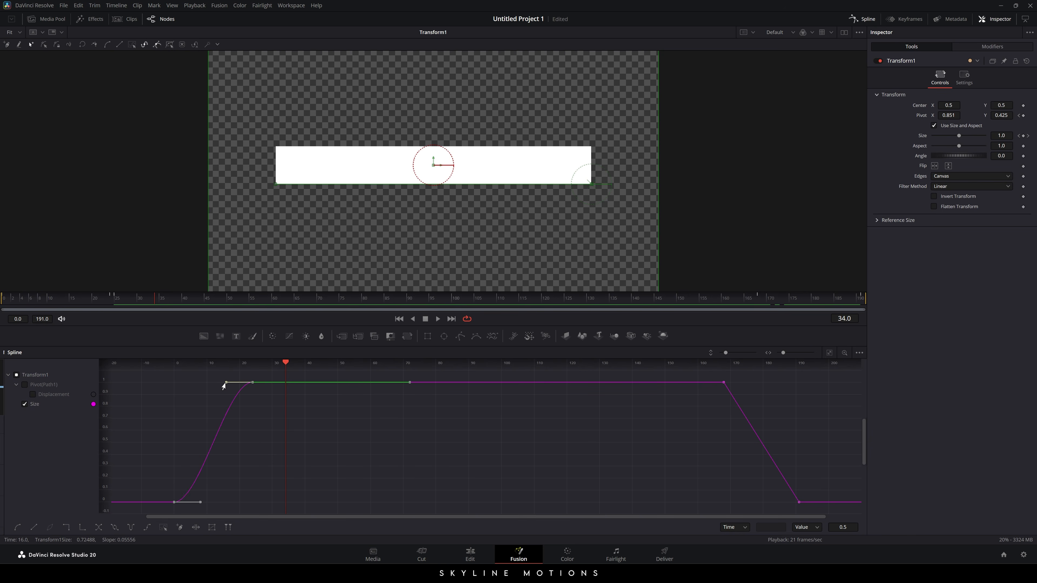
pyautogui.moveTo(223, 387); pyautogui.dragTo(172, 386)
# - Smooth the closing Transform1 size keyframes, extend the frame 168 handle toward frame 191, and play the animation from the start
pyautogui.moveTo(708, 374); pyautogui.dragTo(807, 513)
pyautogui.hotkey('shift', 's')
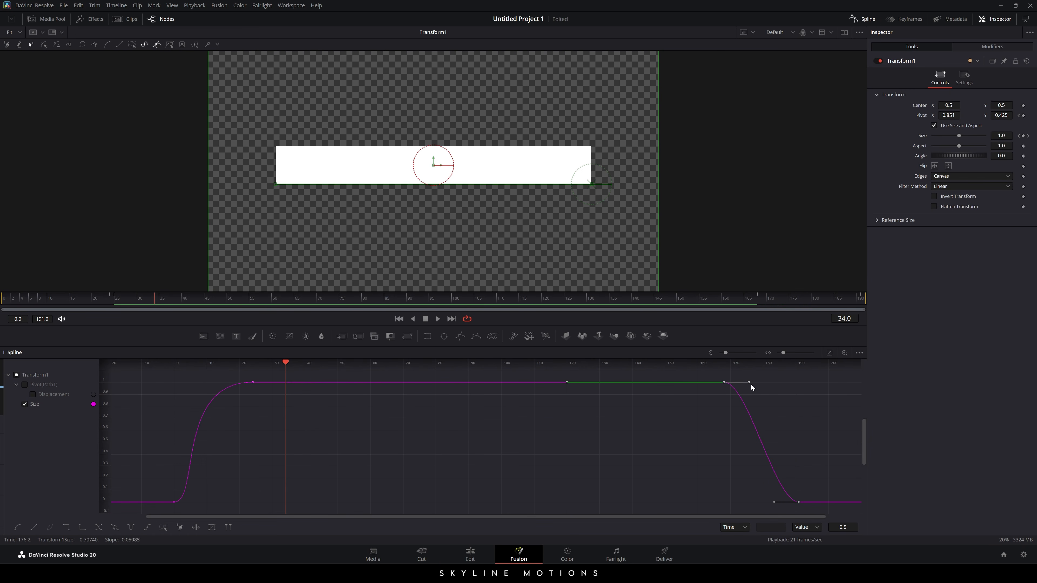
pyautogui.moveTo(750, 383); pyautogui.dragTo(799, 386)
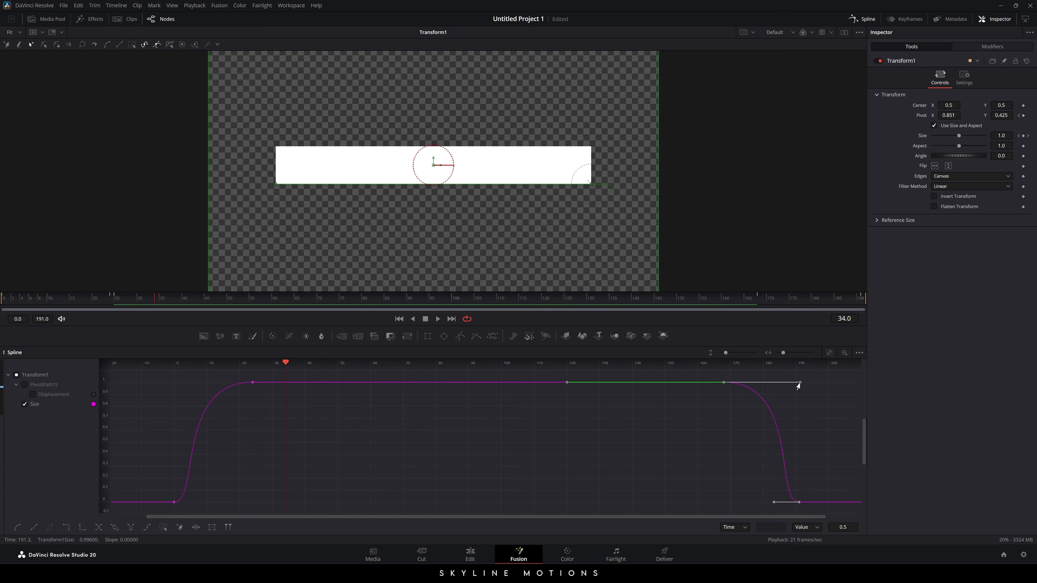
pyautogui.click(867, 19)
pyautogui.click(399, 319)
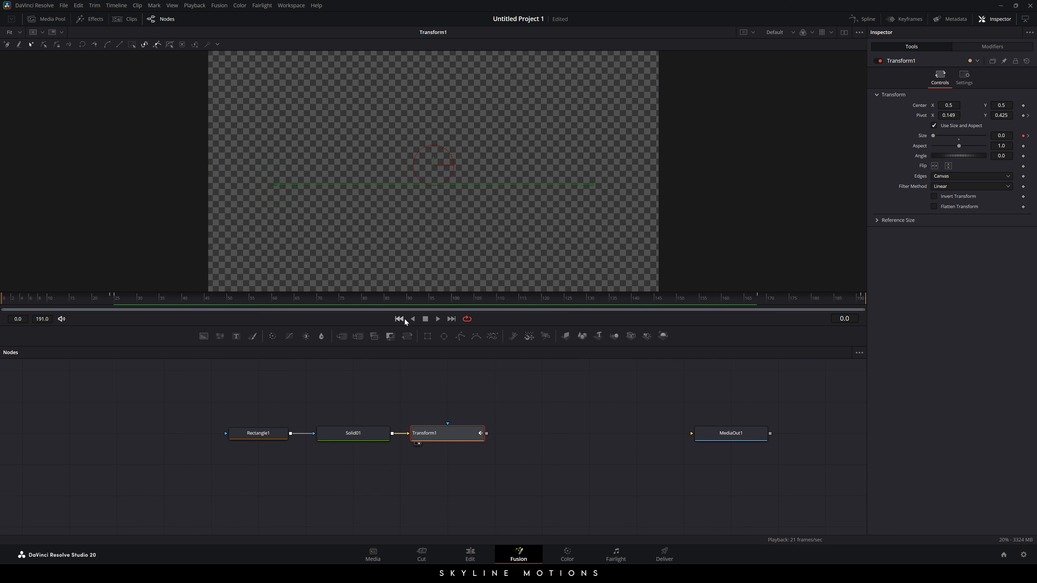
pyautogui.click(437, 319)
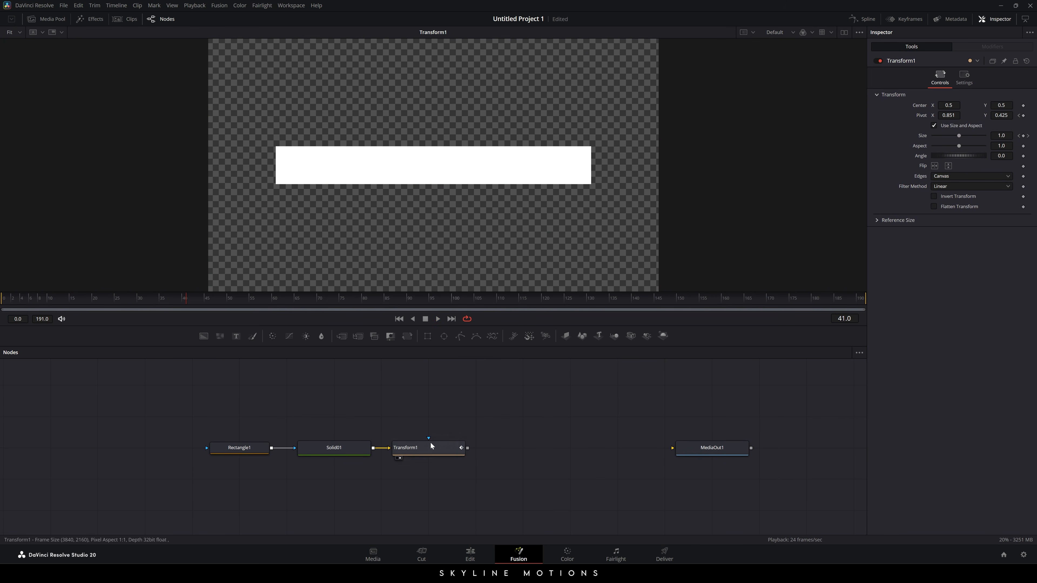
# - Duplicate the Rectangle1, Solid01 and Transform1 nodes and place the copies directly above the originals
pyautogui.moveTo(230, 415); pyautogui.dragTo(516, 468)
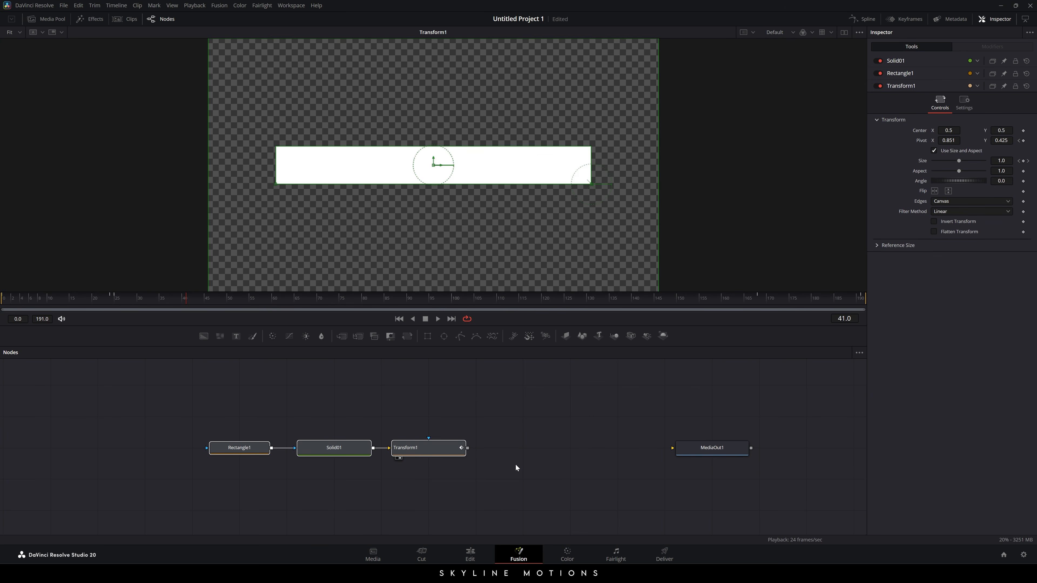
pyautogui.click(426, 414)
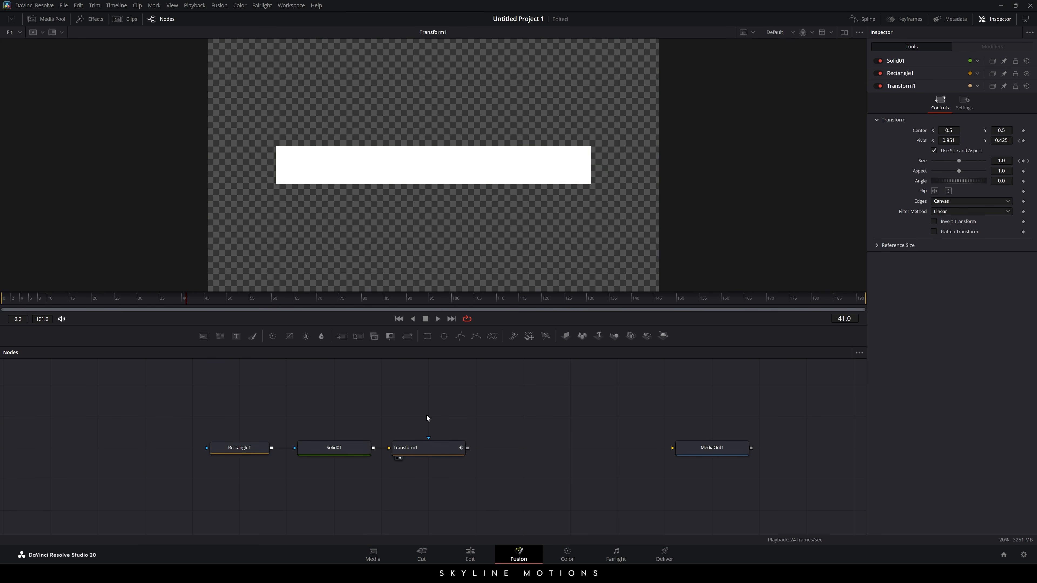
pyautogui.hotkey('ctrl', 'v')
pyautogui.moveTo(621, 418); pyautogui.dragTo(434, 416)
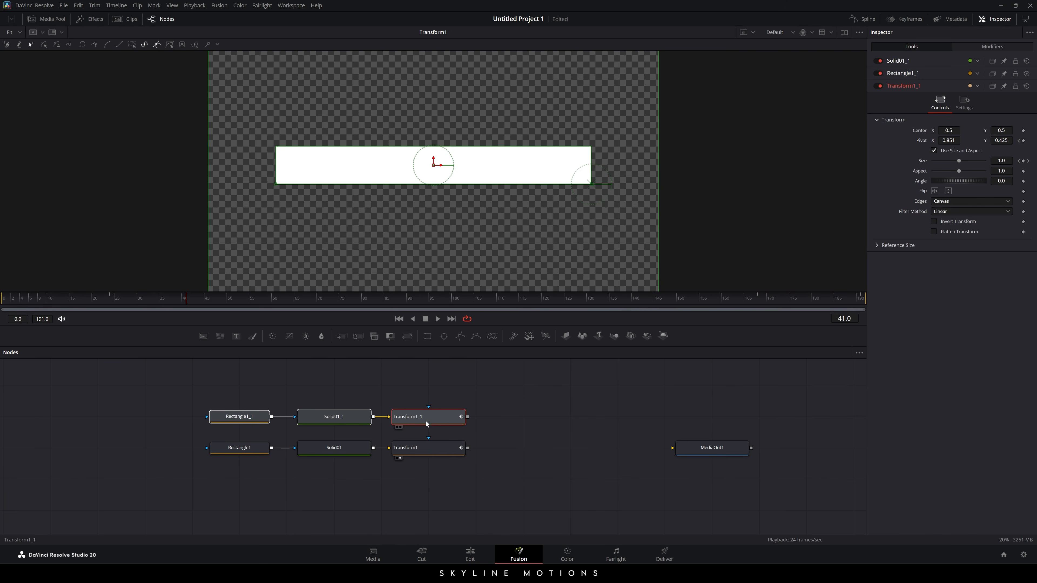
# - Rename the copied rectangle node as Rectangle2
pyautogui.click(491, 423)
pyautogui.click(249, 421)
pyautogui.press('F2')
pyautogui.press('Right')
pyautogui.press('BackSpace')
pyautogui.press('BackSpace')
pyautogui.press('Return')
# - Rename the copied solid node as Solid02
pyautogui.click(336, 423)
pyautogui.press('F2')
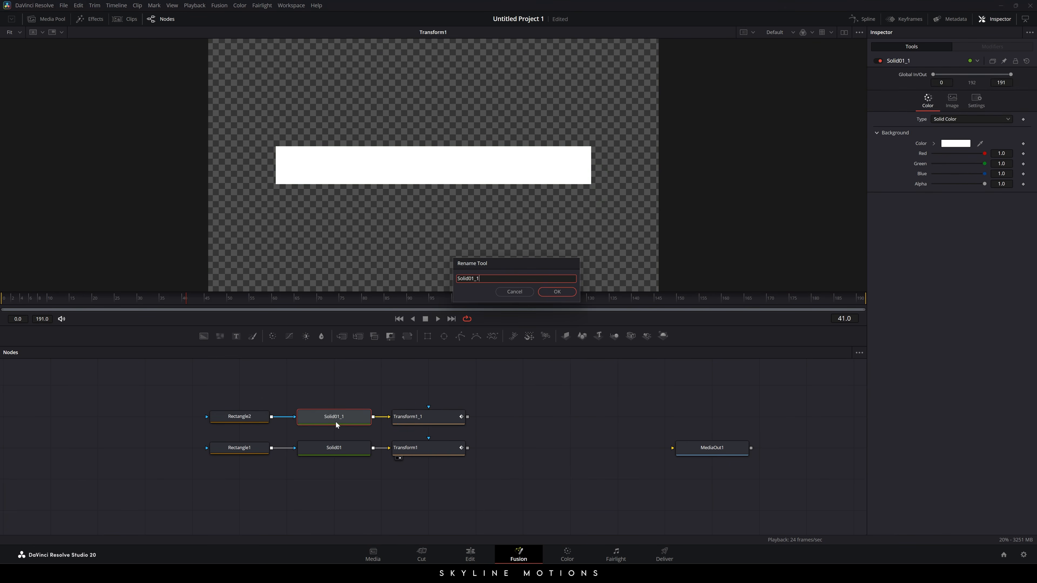
pyautogui.press('Right')
pyautogui.press('BackSpace')
pyautogui.press('BackSpace')
pyautogui.press('Return')
# - Rename the copied transform node as Transform2 and show it in the viewer
pyautogui.click(422, 414)
pyautogui.press('F2')
pyautogui.press('Right')
pyautogui.press('BackSpace')
pyautogui.press('BackSpace')
pyautogui.press('BackSpace')
pyautogui.write('2')
pyautogui.press('Return')
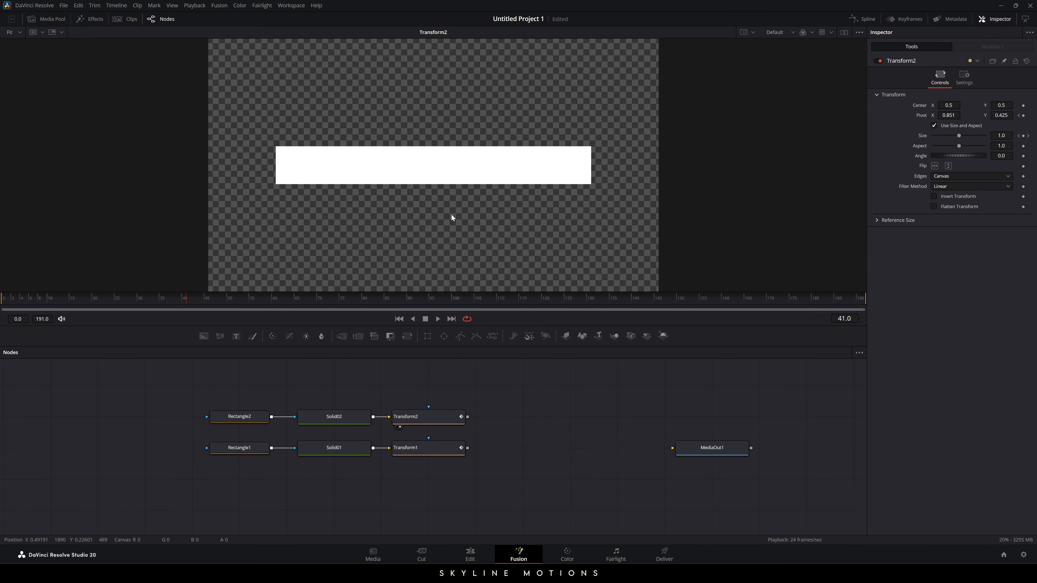
# - Change the Solid02 type to Gradient and set the gradient's start colour to pink #ff007f
pyautogui.click(349, 417)
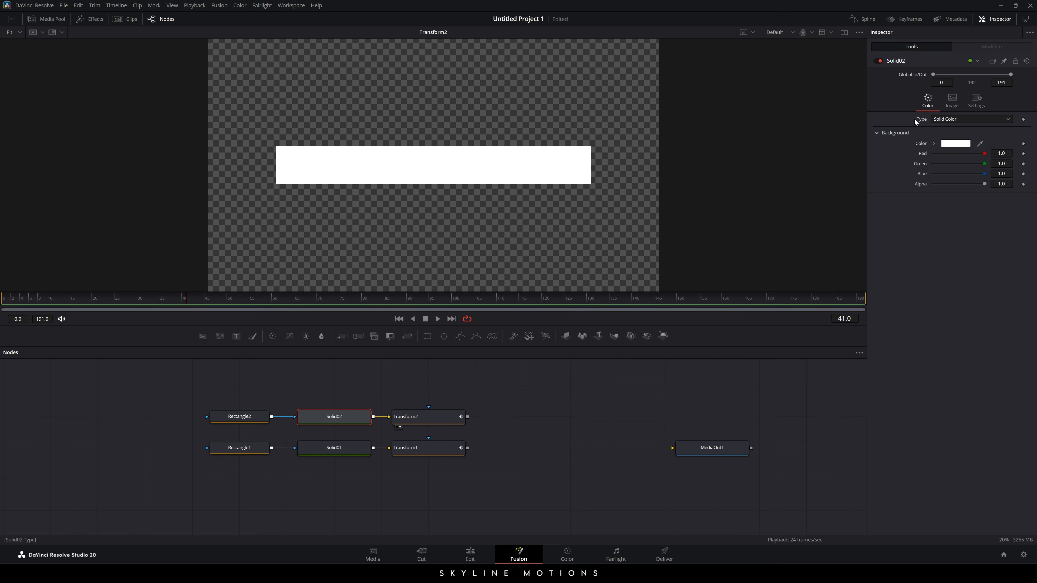
pyautogui.click(948, 120)
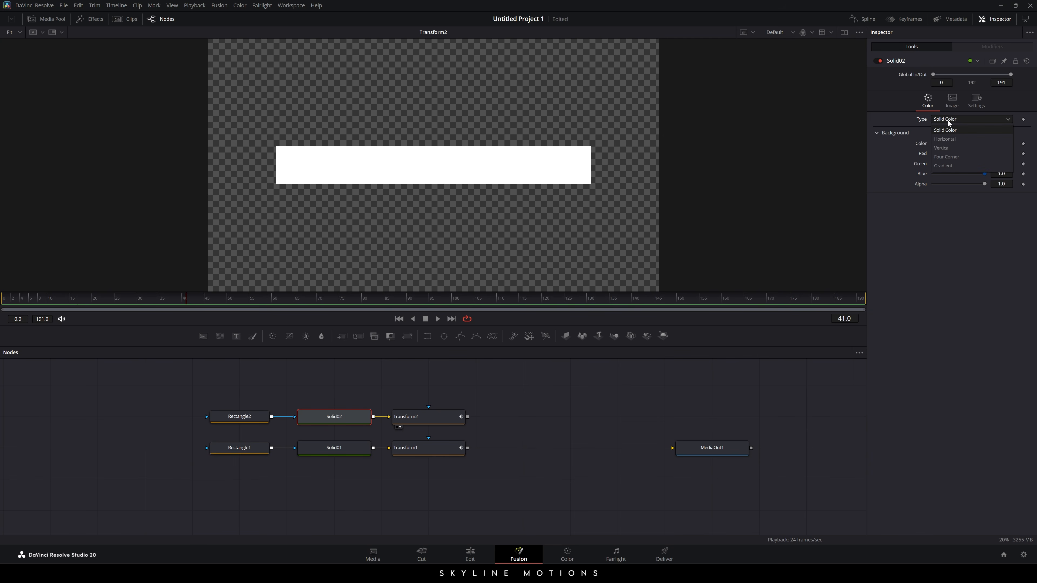
pyautogui.click(948, 165)
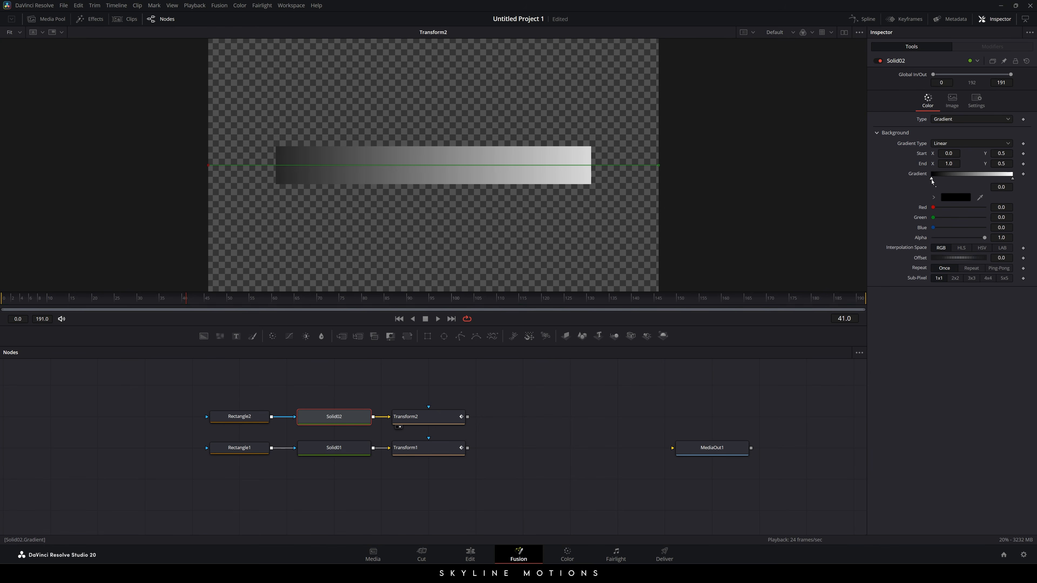
pyautogui.click(951, 200)
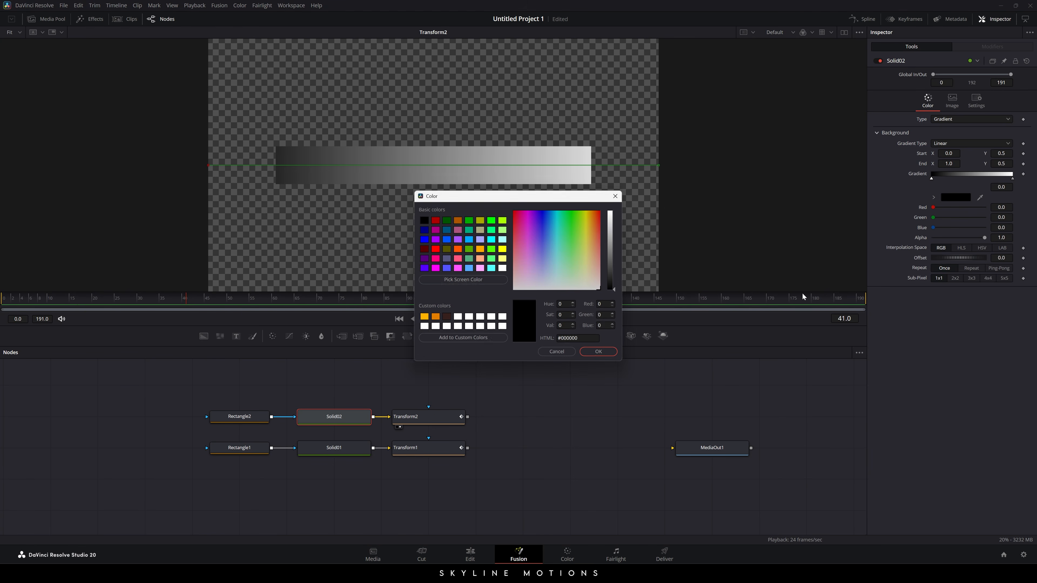
pyautogui.click(435, 260)
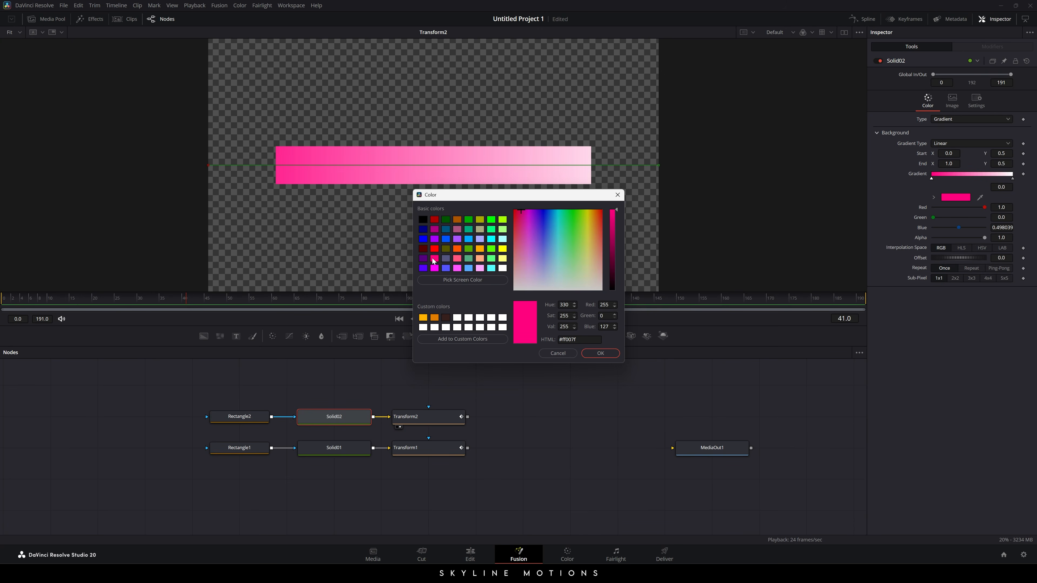
pyautogui.click(600, 353)
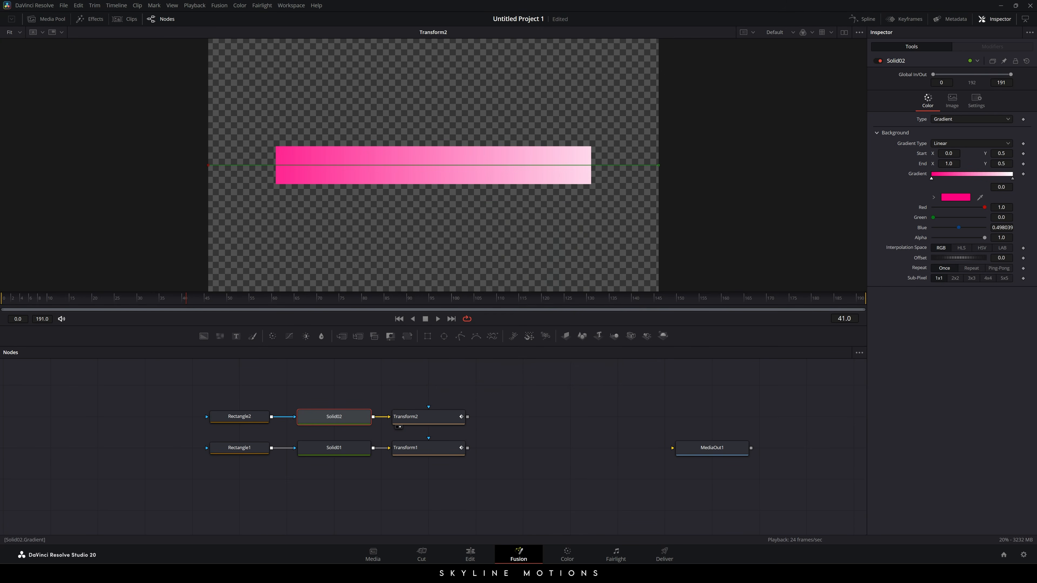
# - Set the end colour of the Solid02 gradient to orange #ffaa00
pyautogui.click(1013, 179)
pyautogui.click(956, 198)
pyautogui.click(479, 248)
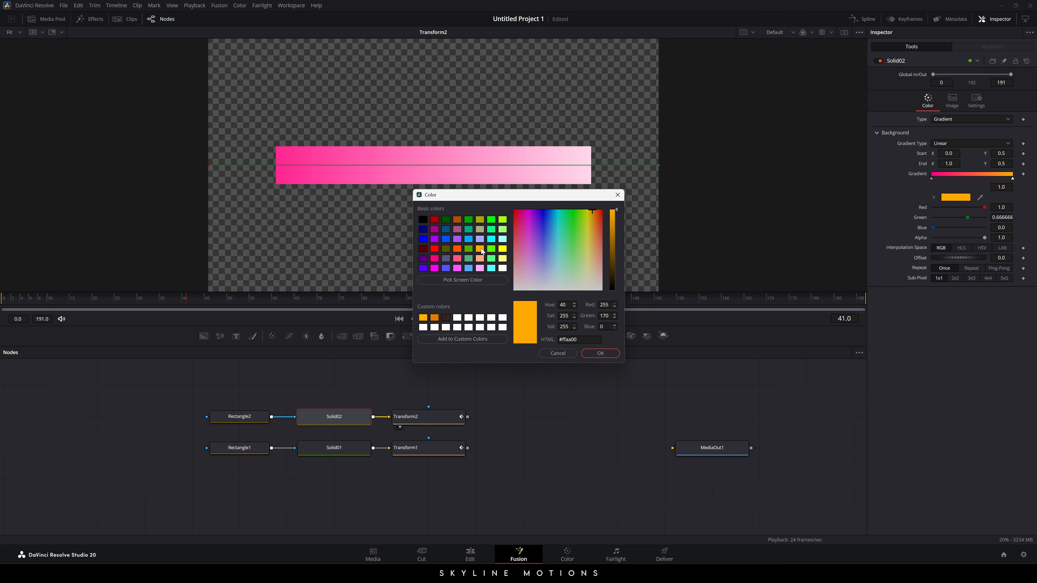
pyautogui.click(595, 352)
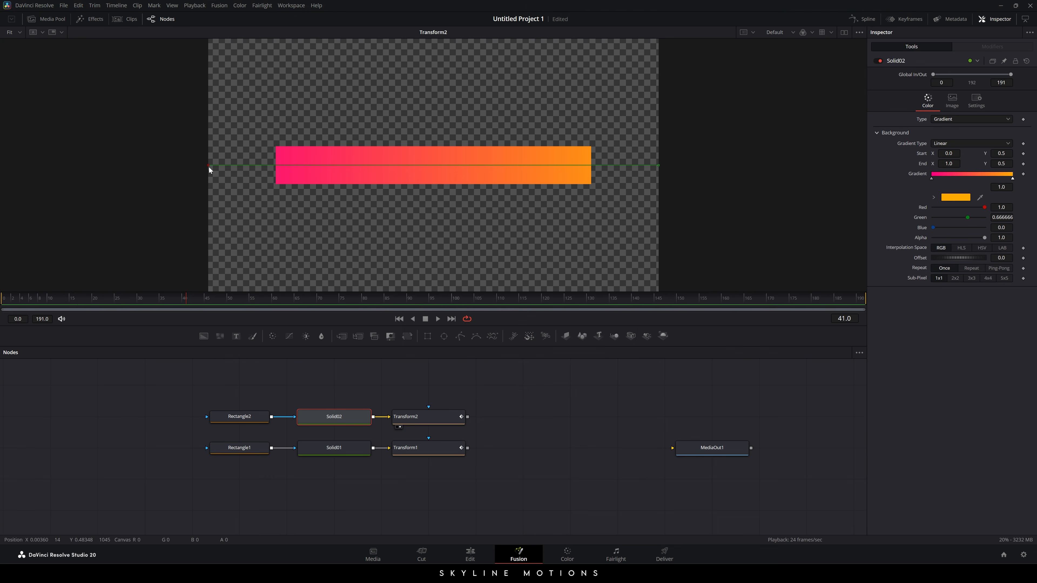
# - Angle the Solid02 gradient diagonally, with its start at about X 0.097, Y 0.754 and its end at about X 0.874, Y 0.289
pyautogui.moveTo(207, 165); pyautogui.dragTo(263, 105)
pyautogui.moveTo(659, 165); pyautogui.dragTo(611, 220)
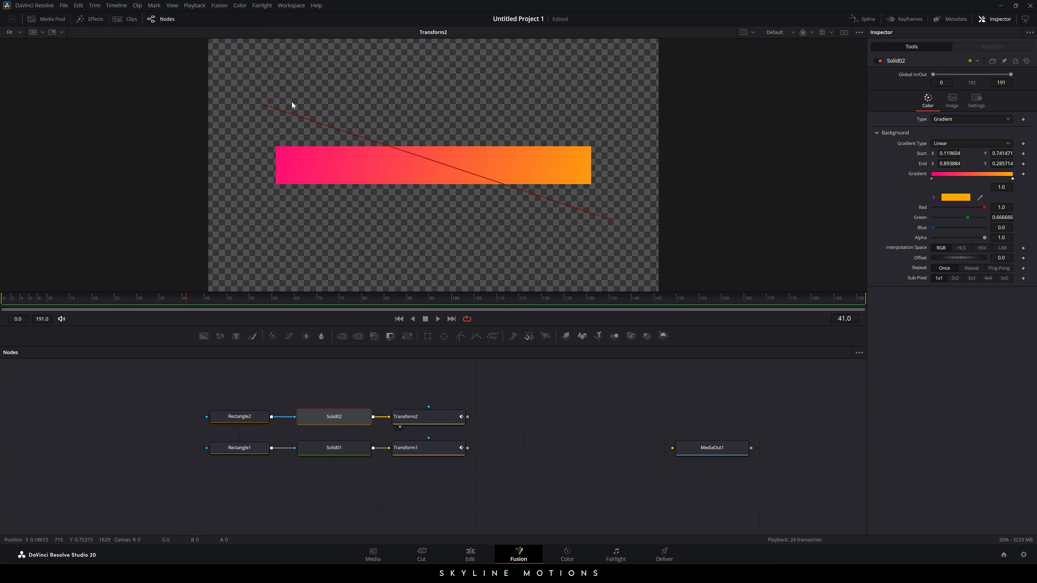
pyautogui.moveTo(262, 105); pyautogui.dragTo(252, 101)
pyautogui.moveTo(611, 221)
pyautogui.mouseDown()
pyautogui.moveTo(621, 230)
pyautogui.moveTo(602, 219)
pyautogui.mouseUp()
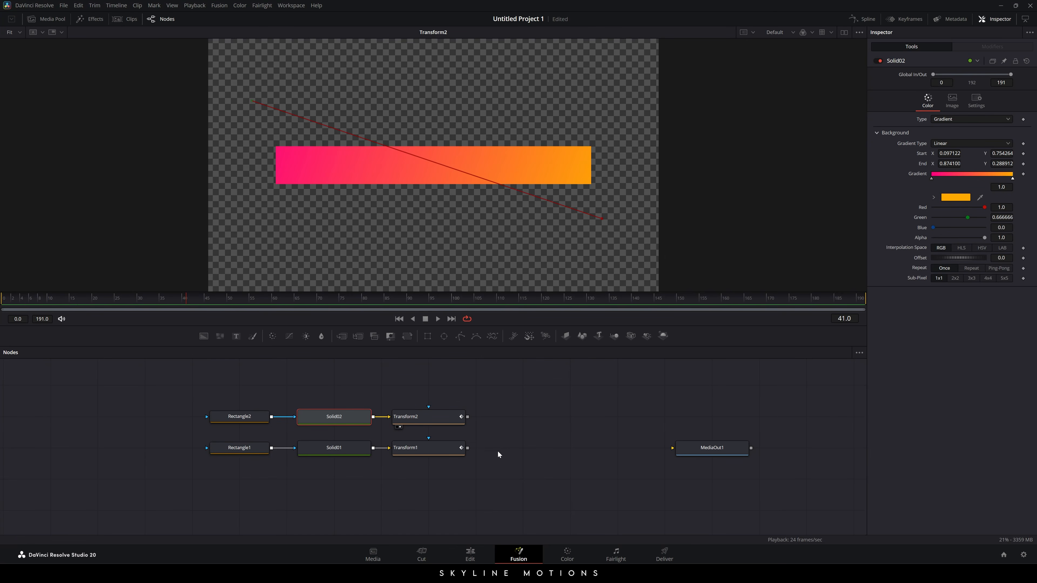
# - Switch to dual viewers, show Transform1 beside Transform2, and move the playhead to frame 119
pyautogui.click(844, 32)
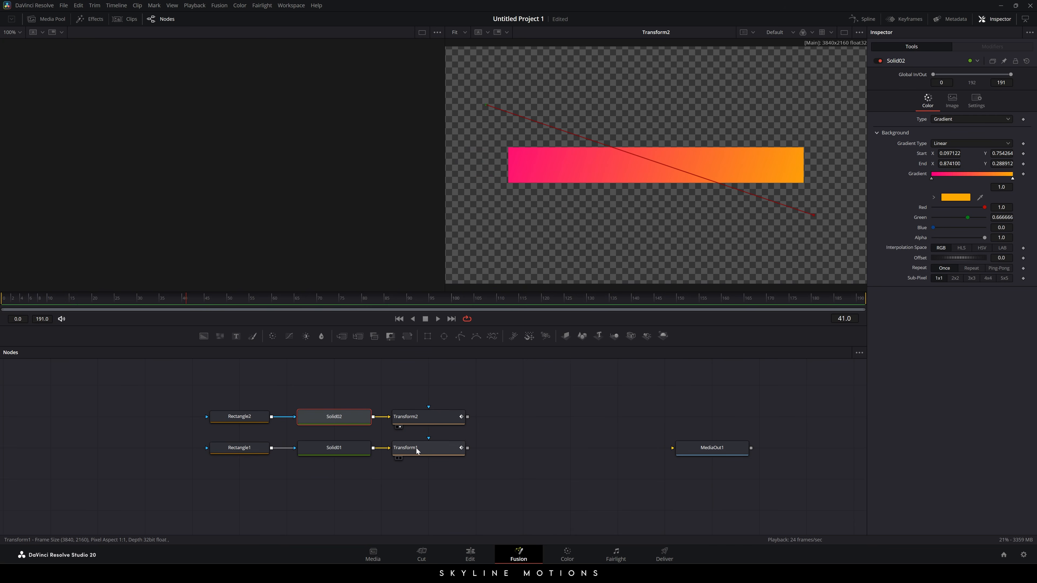
pyautogui.press('1')
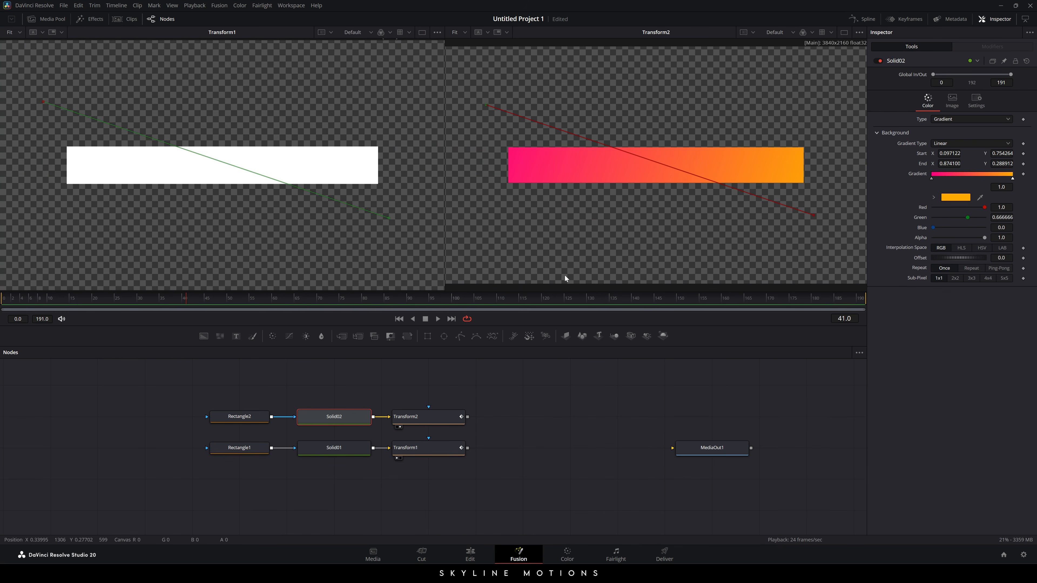
pyautogui.moveTo(182, 302); pyautogui.dragTo(539, 300)
# - Open the Spline editor at full width and show only the size curve of Transform2
pyautogui.click(524, 430)
pyautogui.click(863, 19)
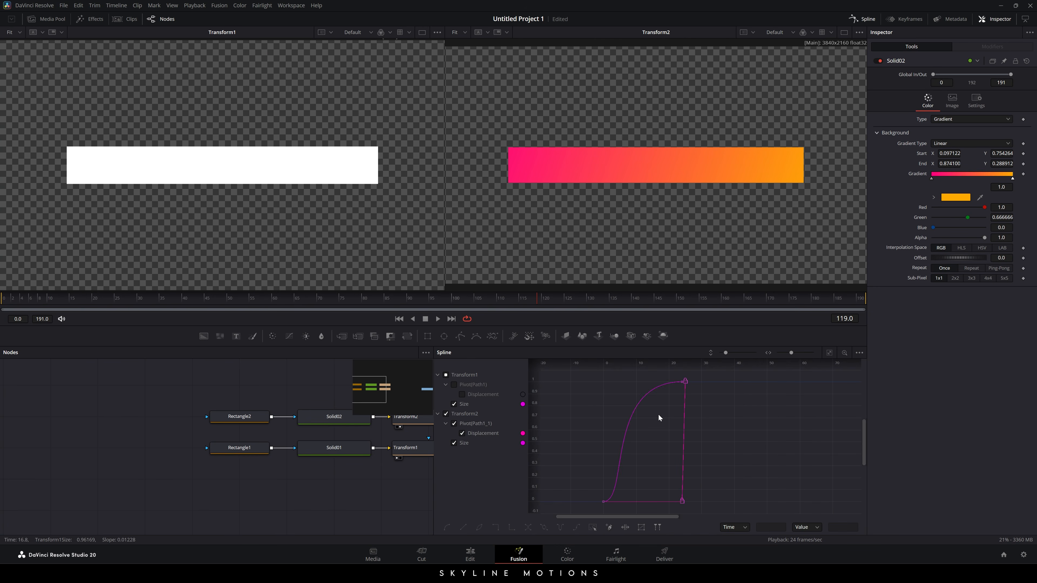
pyautogui.press('F4')
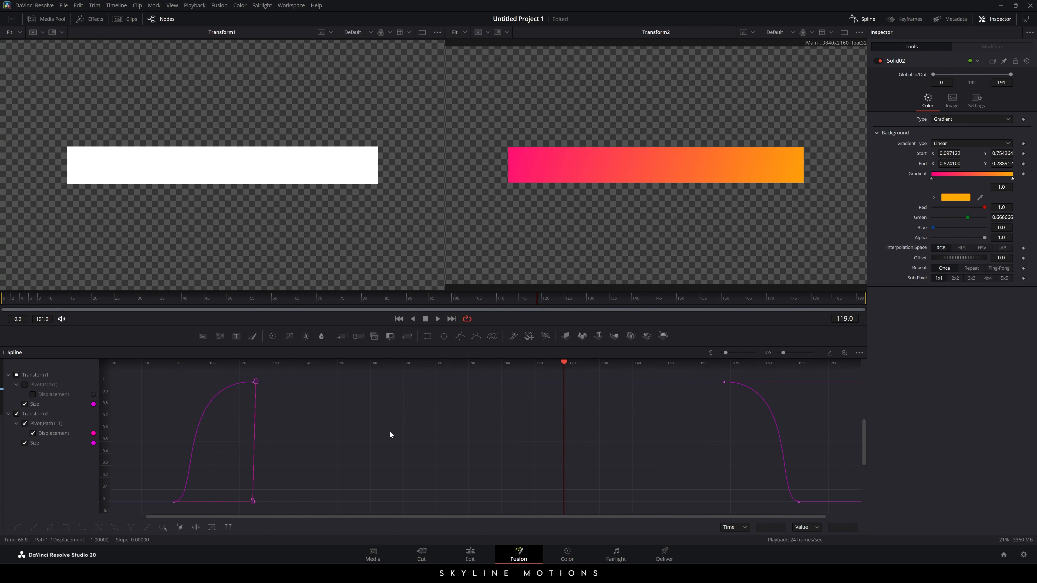
pyautogui.click(17, 375)
pyautogui.click(32, 434)
# - Shift the two opening size keyframes of Transform2 three frames later, so the scale-in starts at frame 3
pyautogui.click(13, 306)
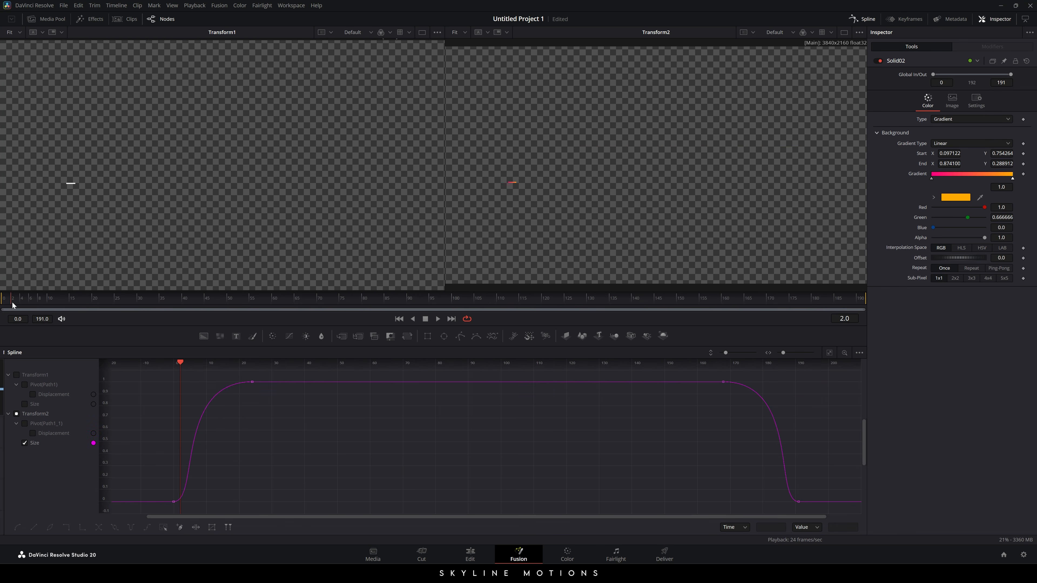
pyautogui.moveTo(14, 305); pyautogui.dragTo(16, 307)
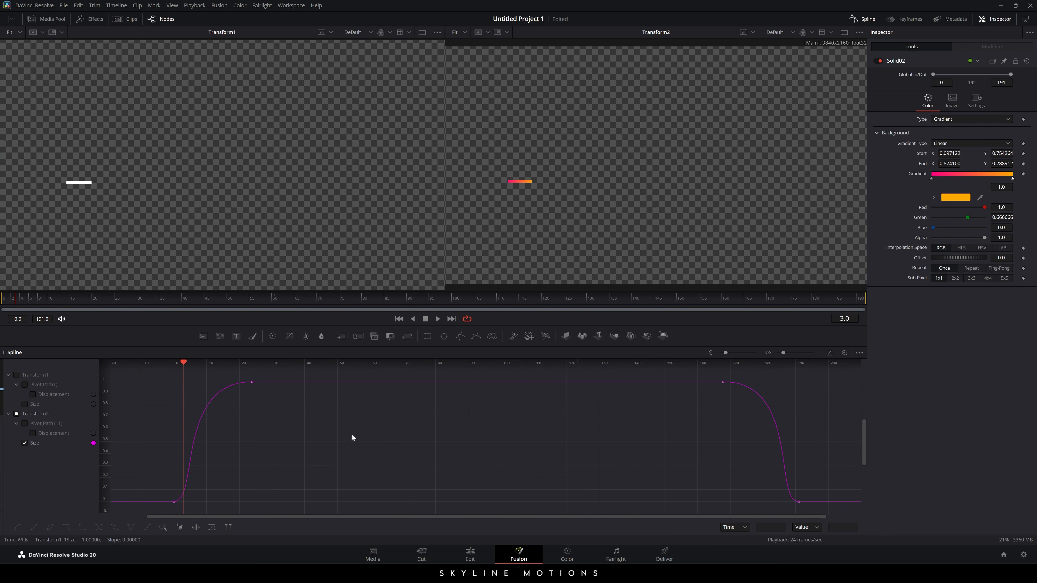
pyautogui.moveTo(264, 376); pyautogui.dragTo(165, 509)
pyautogui.moveTo(173, 506); pyautogui.dragTo(182, 505)
pyautogui.moveTo(183, 363); pyautogui.dragTo(256, 363)
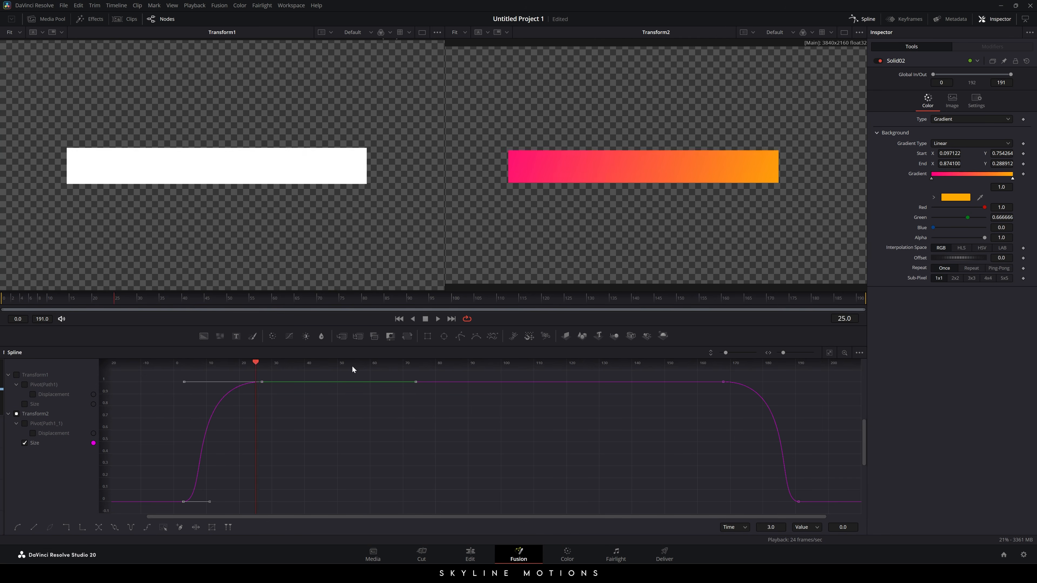
# - Shift the two closing size keyframes of Transform2 three frames earlier, so the scale-out starts at frame 165, and scrub through the result
pyautogui.click(665, 363)
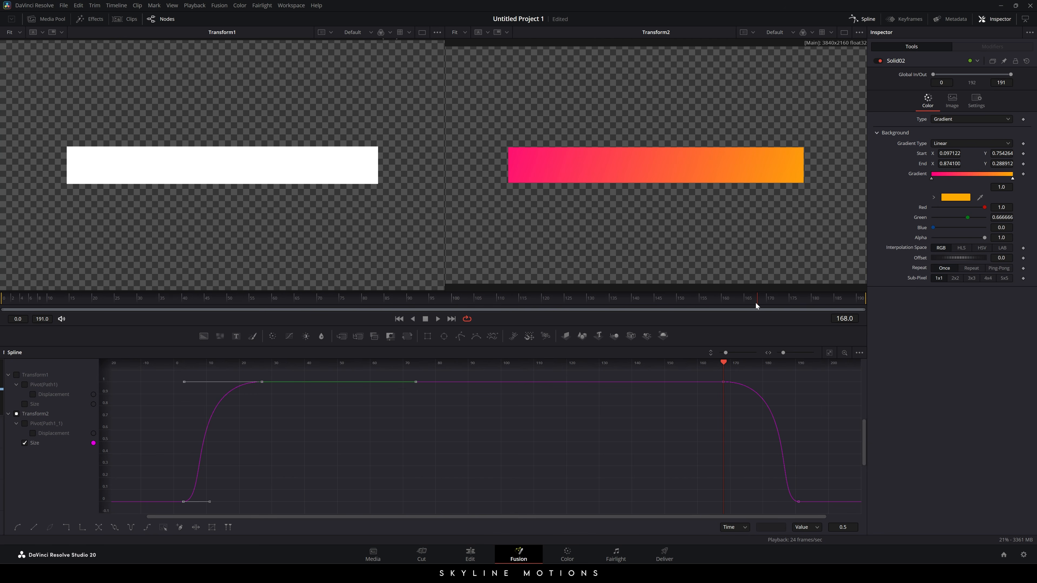
pyautogui.moveTo(755, 302); pyautogui.dragTo(745, 303)
pyautogui.moveTo(718, 374); pyautogui.dragTo(801, 508)
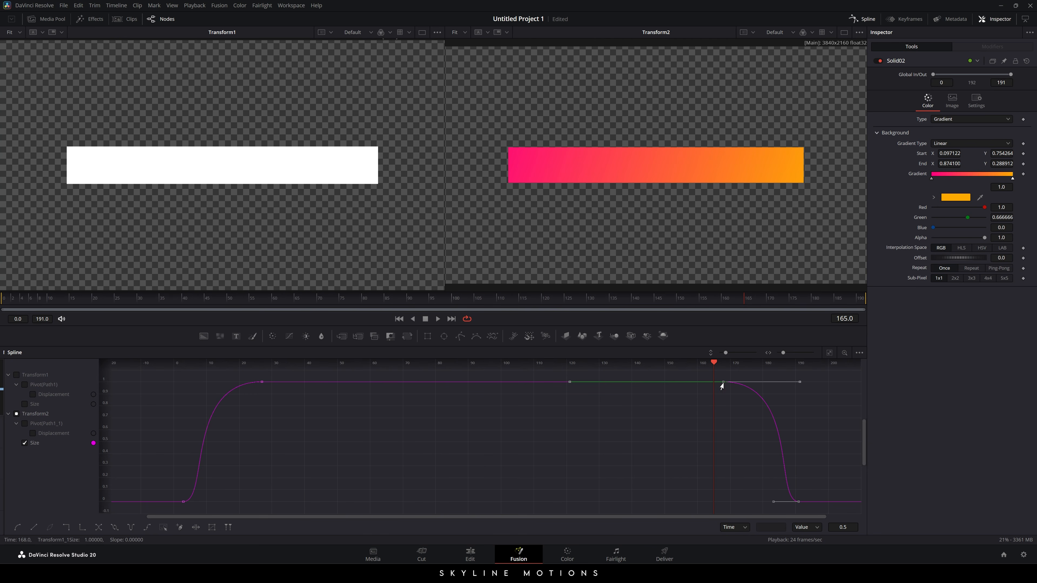
pyautogui.moveTo(722, 386); pyautogui.dragTo(713, 387)
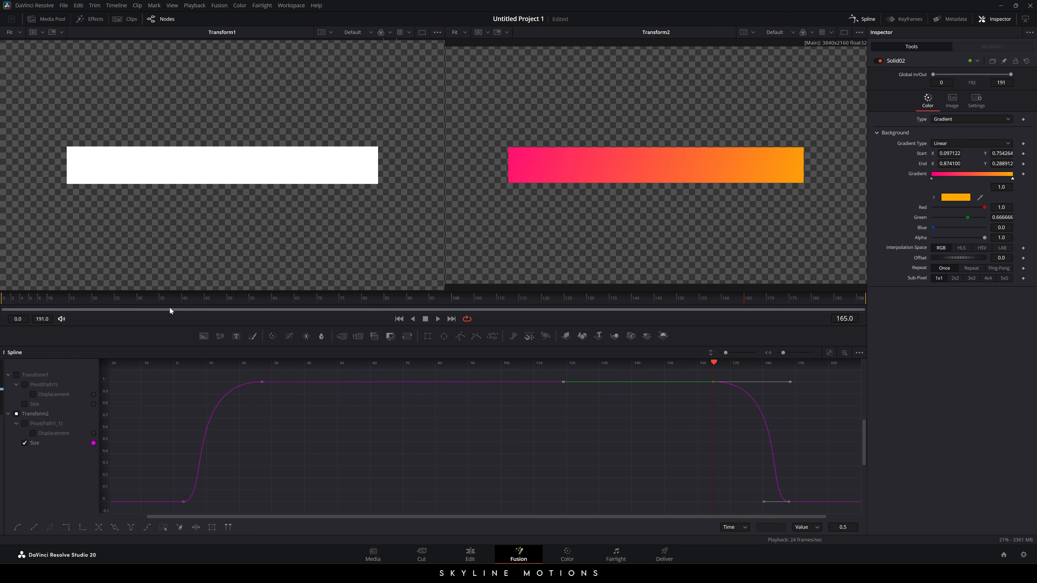
pyautogui.moveTo(353, 298); pyautogui.dragTo(598, 300)
pyautogui.moveTo(775, 299)
pyautogui.mouseDown()
pyautogui.moveTo(859, 301)
pyautogui.moveTo(692, 301)
pyautogui.moveTo(793, 301)
pyautogui.mouseUp()
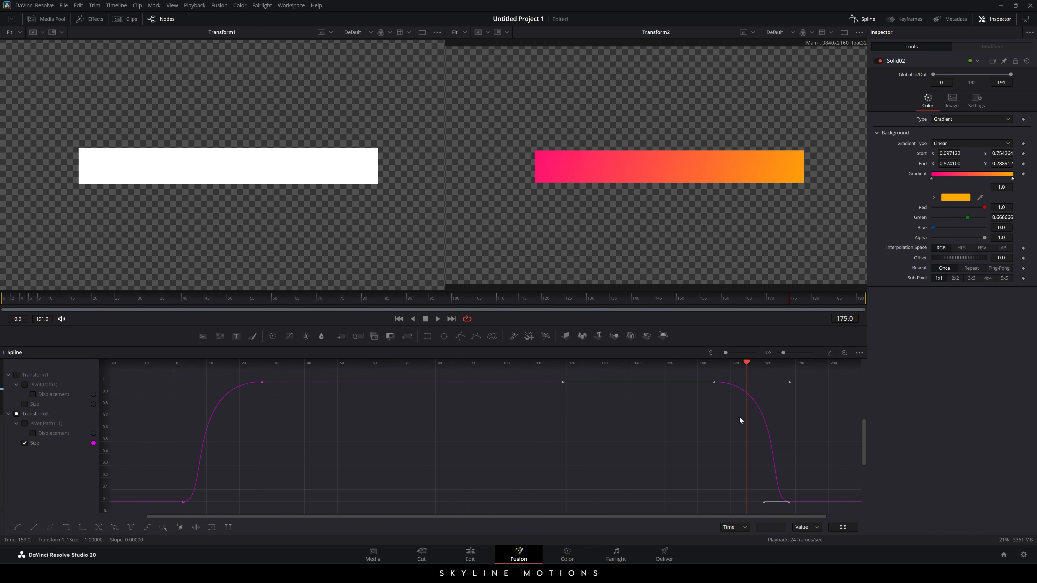
# - Isolate the pivot displacement curve of Transform2 and move its two keyframes so the first lands on frame 27
pyautogui.moveTo(746, 363); pyautogui.dragTo(436, 392)
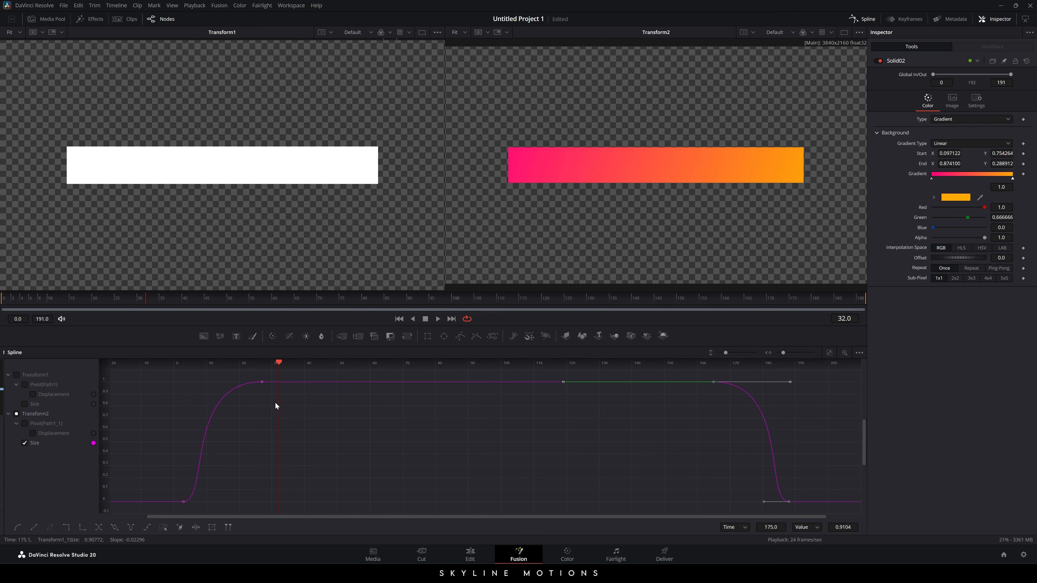
pyautogui.click(263, 403)
pyautogui.click(255, 382)
pyautogui.click(25, 443)
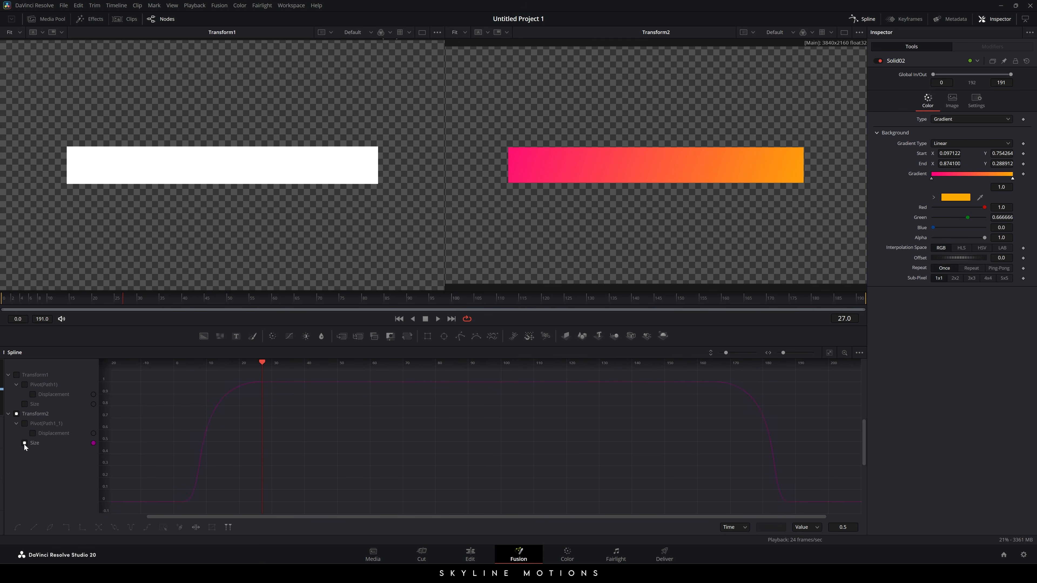
pyautogui.click(33, 434)
pyautogui.scroll(5, 311, 432)
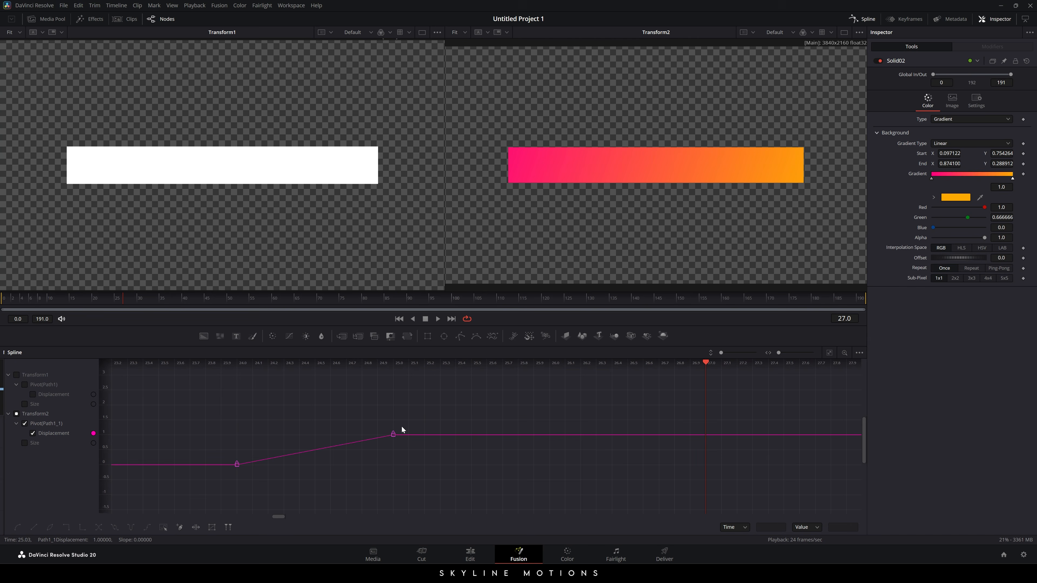
pyautogui.moveTo(452, 413); pyautogui.dragTo(219, 485)
pyautogui.moveTo(456, 436); pyautogui.dragTo(816, 431)
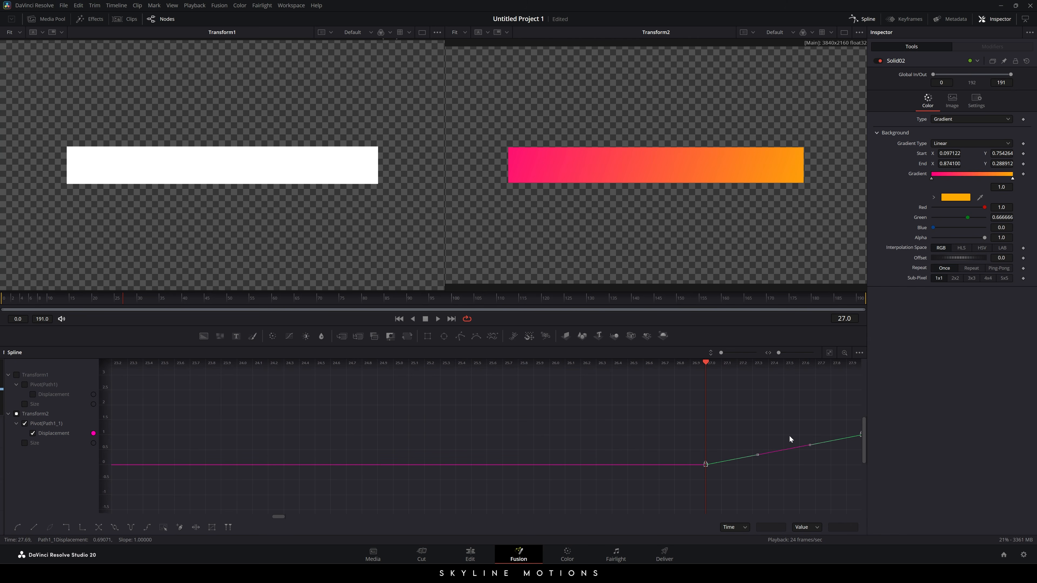
pyautogui.click(829, 353)
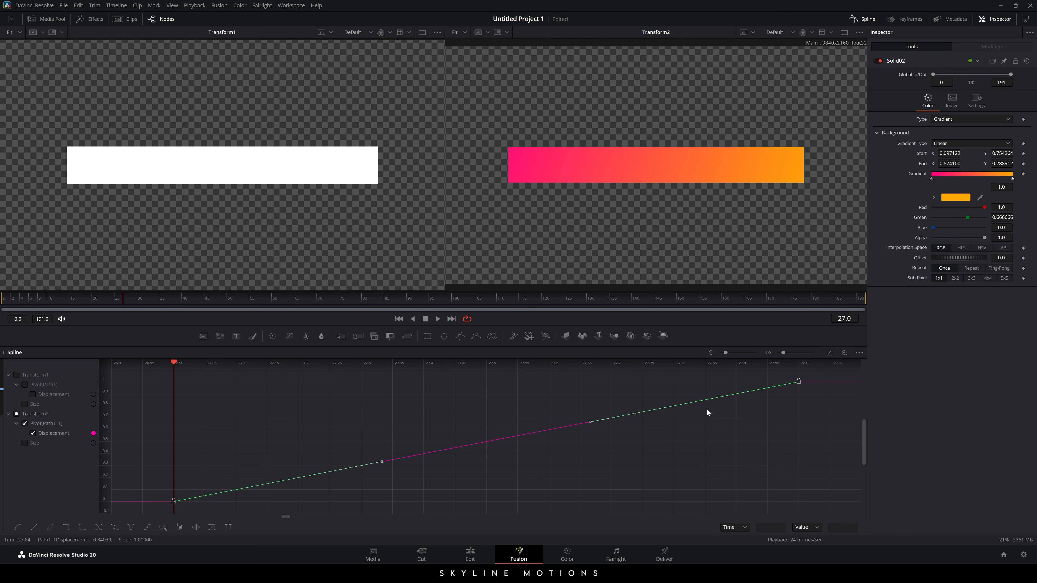
# - Close the Spline editor, return to a single viewer, and merge Transform2 over Transform1 with the merged result displayed
pyautogui.click(865, 21)
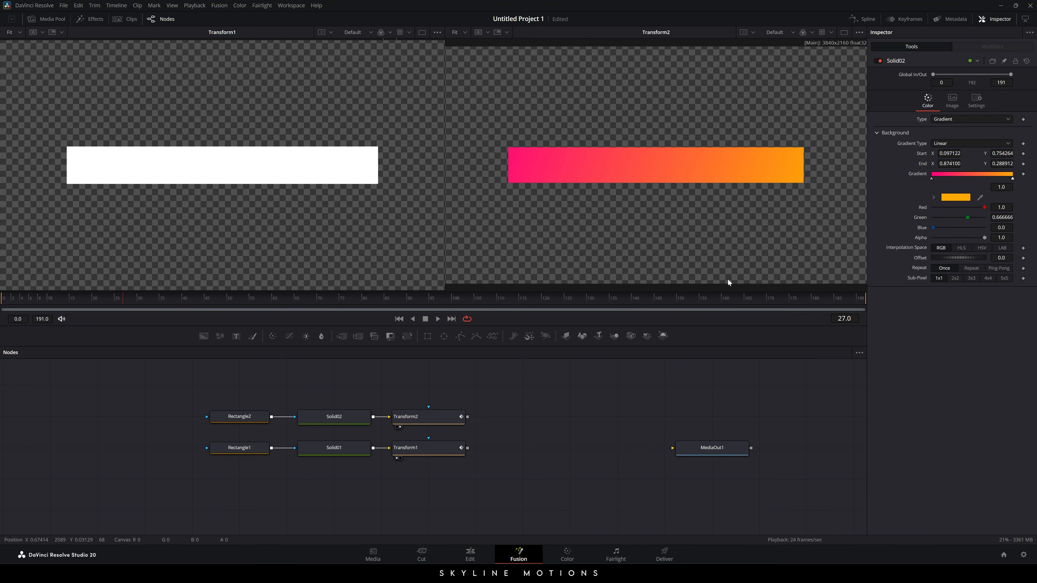
pyautogui.click(844, 32)
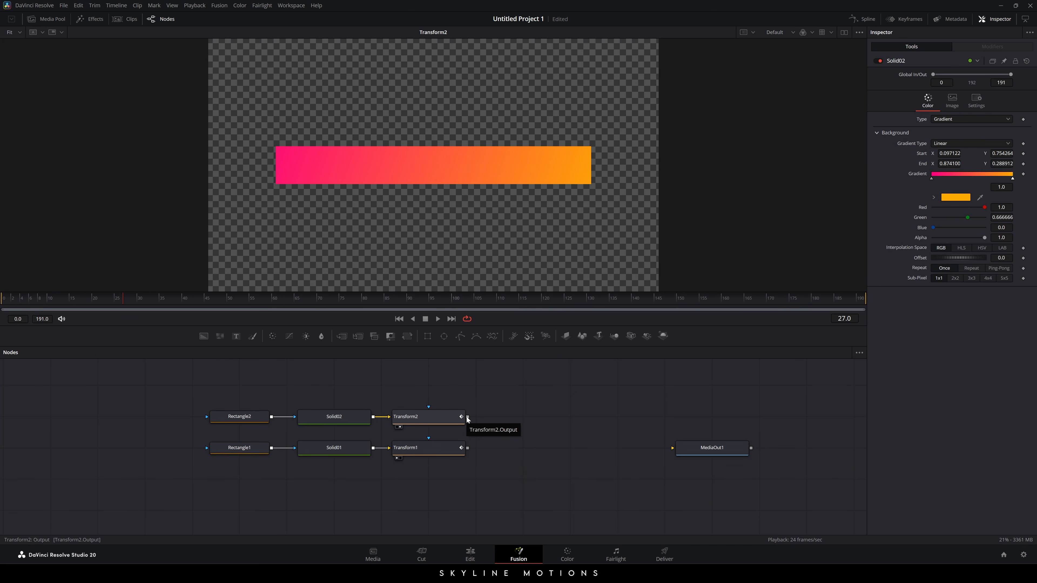
pyautogui.moveTo(468, 417); pyautogui.dragTo(487, 396)
pyautogui.moveTo(485, 438); pyautogui.dragTo(467, 448)
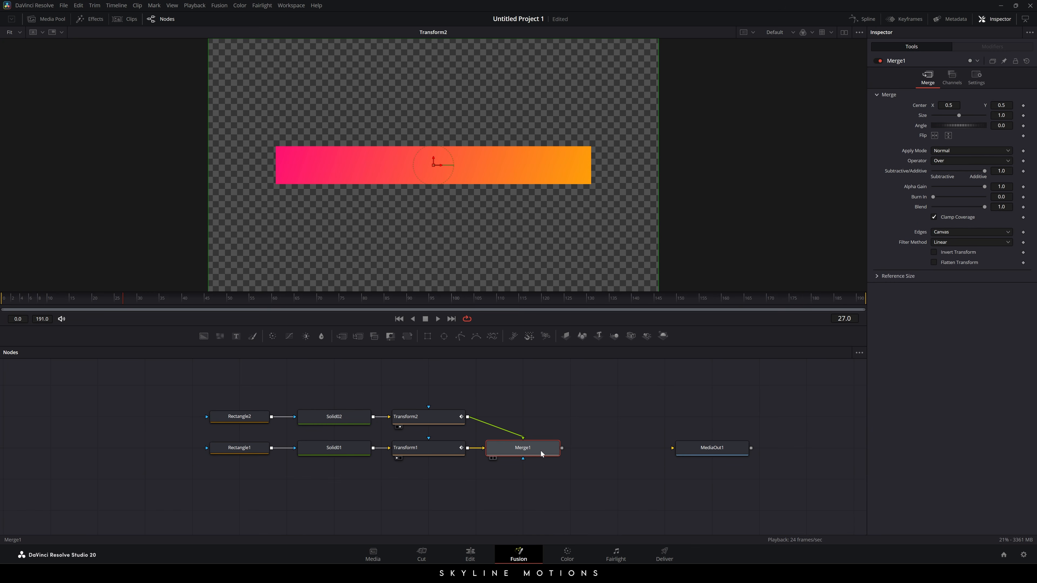
pyautogui.moveTo(541, 454); pyautogui.dragTo(492, 224)
# - Play the merged bars from frame 0 to check the staggered scale-in of the white and gradient bars
pyautogui.click(2, 298)
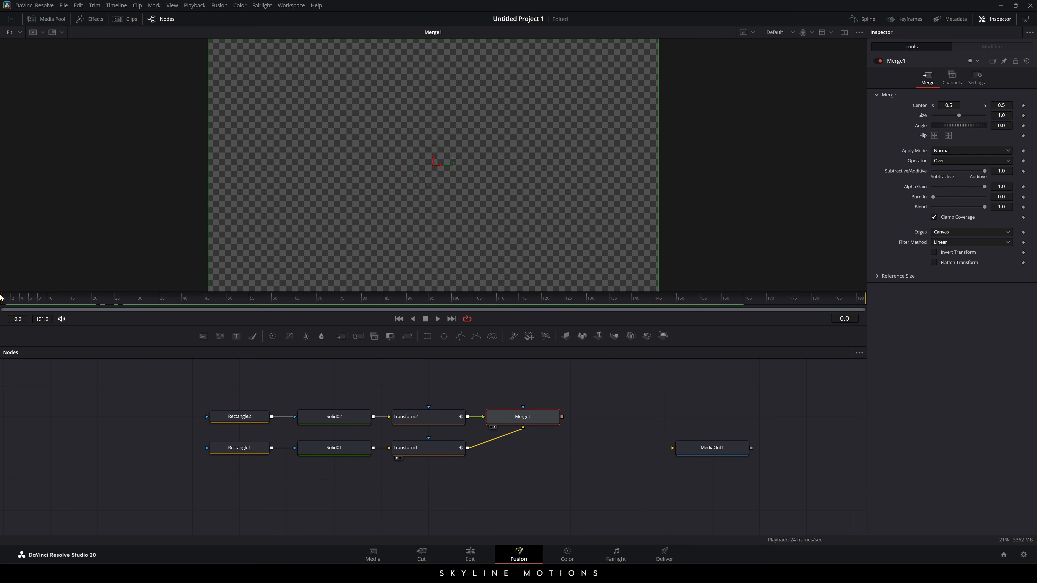
pyautogui.moveTo(1, 298)
pyautogui.mouseDown()
pyautogui.moveTo(185, 298)
pyautogui.moveTo(2, 298)
pyautogui.mouseUp()
pyautogui.click(438, 320)
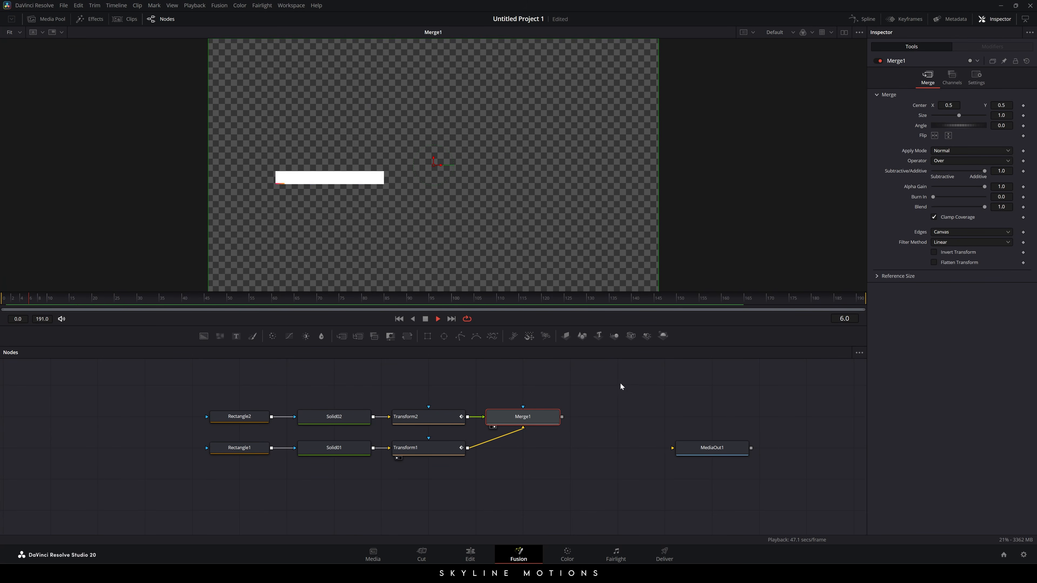
pyautogui.click(399, 319)
pyautogui.click(399, 318)
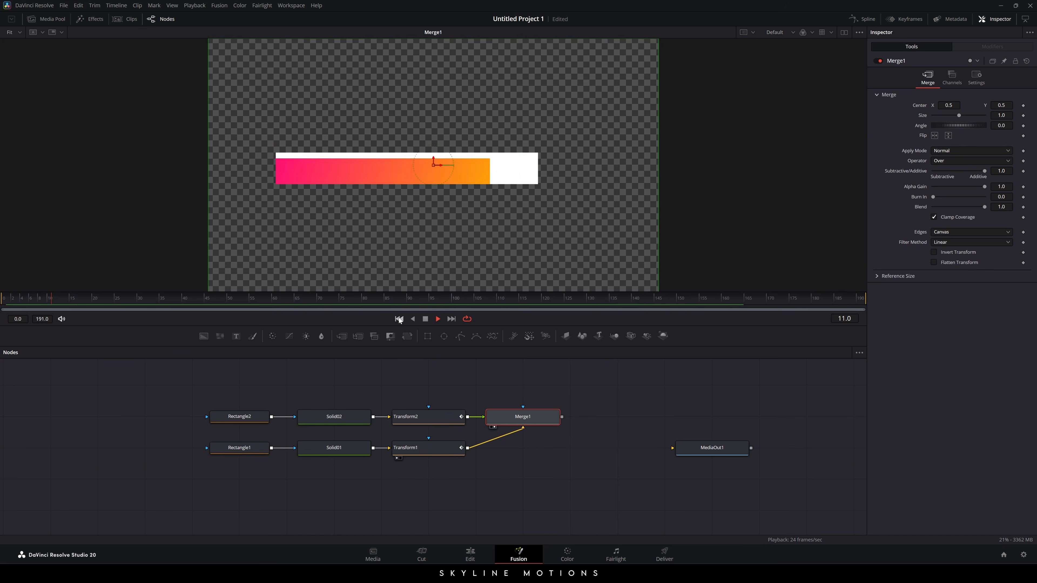
pyautogui.click(399, 318)
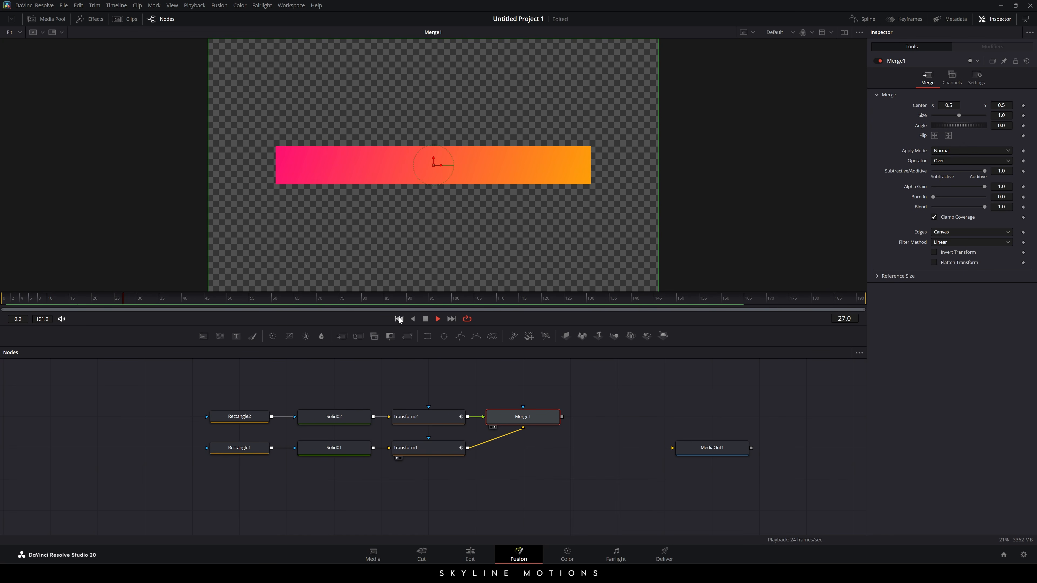
pyautogui.click(425, 318)
# - Add a Text+ node, merge it over the Merge1 output, and display the new merge in the viewer
pyautogui.click(498, 373)
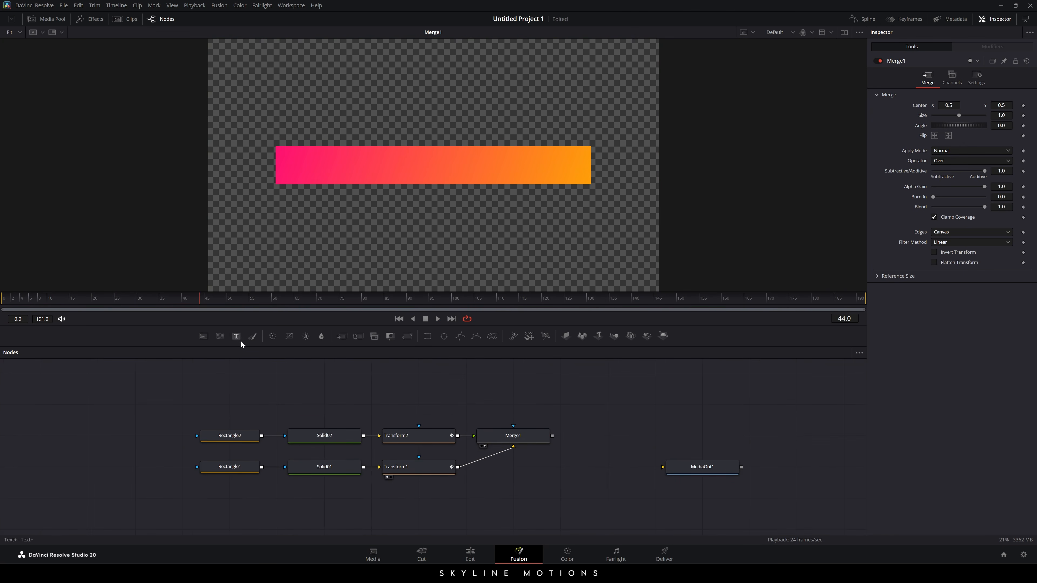
pyautogui.moveTo(240, 342); pyautogui.dragTo(340, 399)
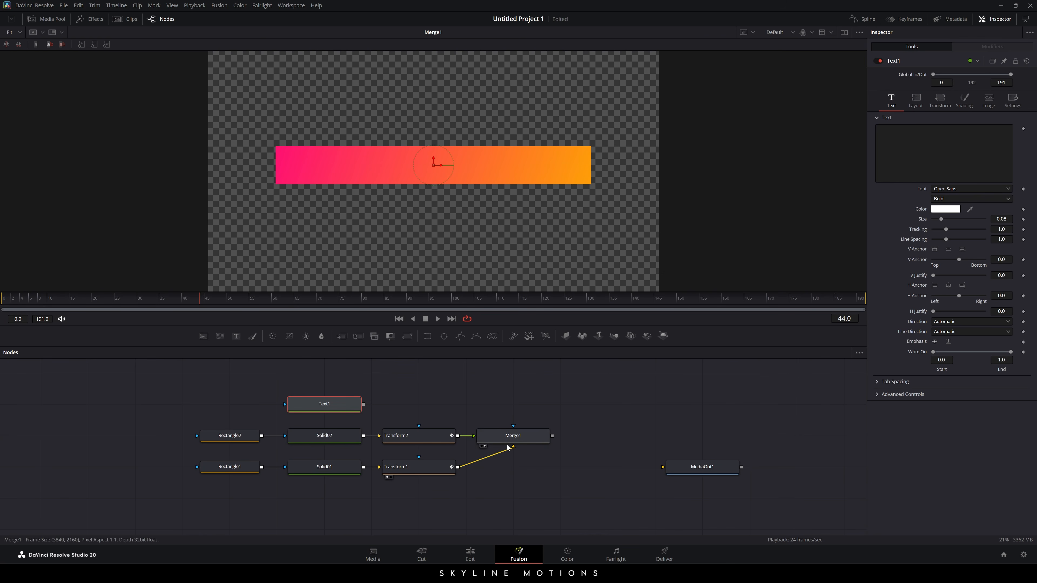
pyautogui.click(457, 399)
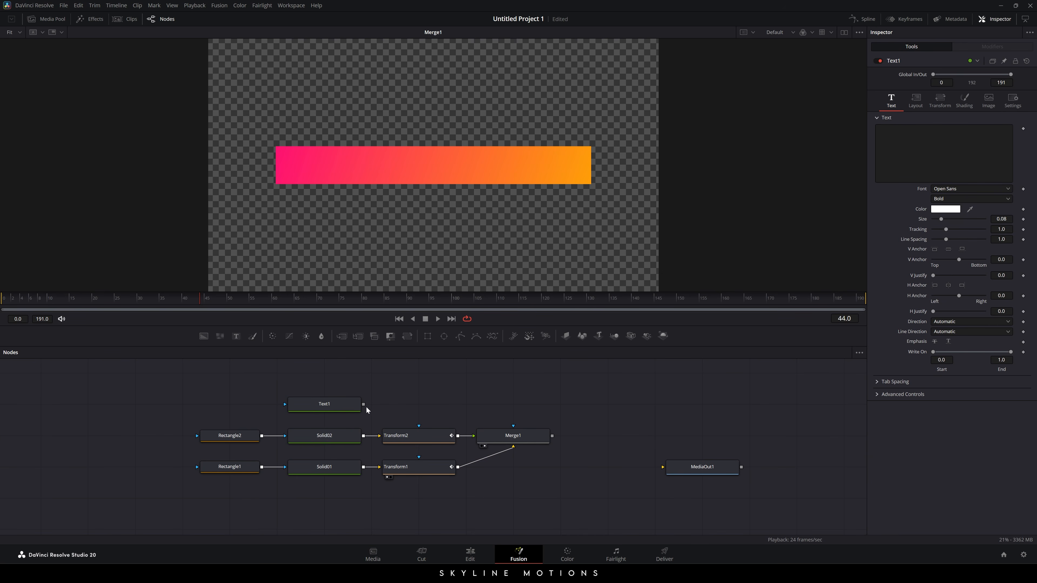
pyautogui.moveTo(363, 404); pyautogui.dragTo(552, 436)
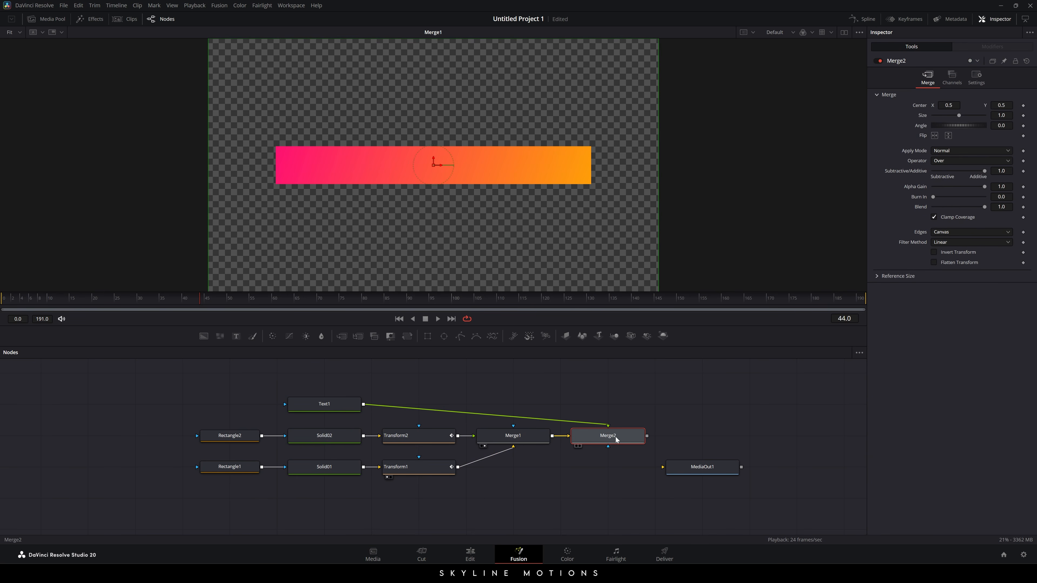
pyautogui.moveTo(617, 440); pyautogui.dragTo(522, 410)
pyautogui.press('1')
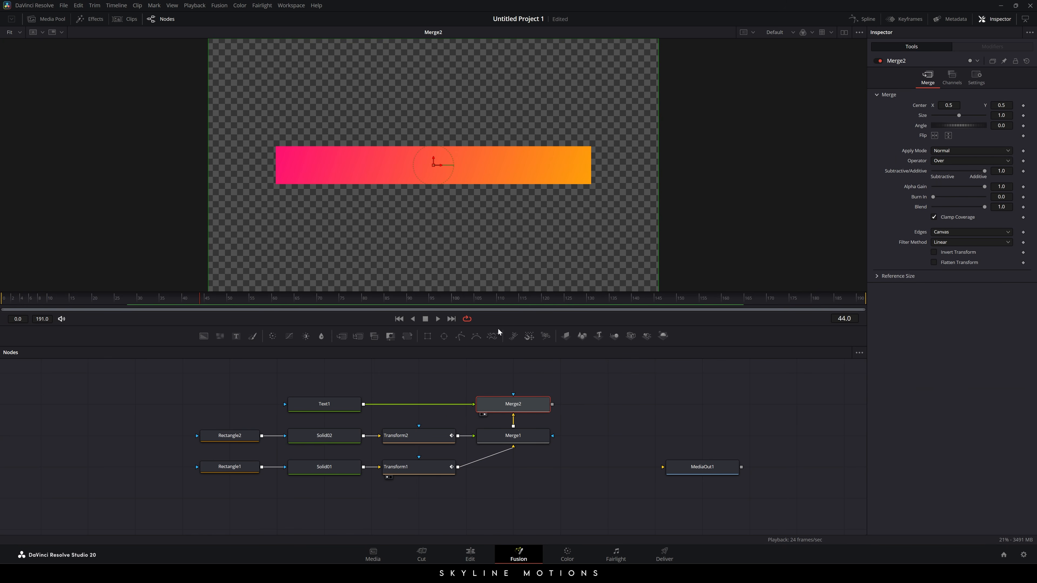
# - Set the Text1 content to SKYLINE MOTIONS in the Bebas Neue Pro font
pyautogui.click(336, 407)
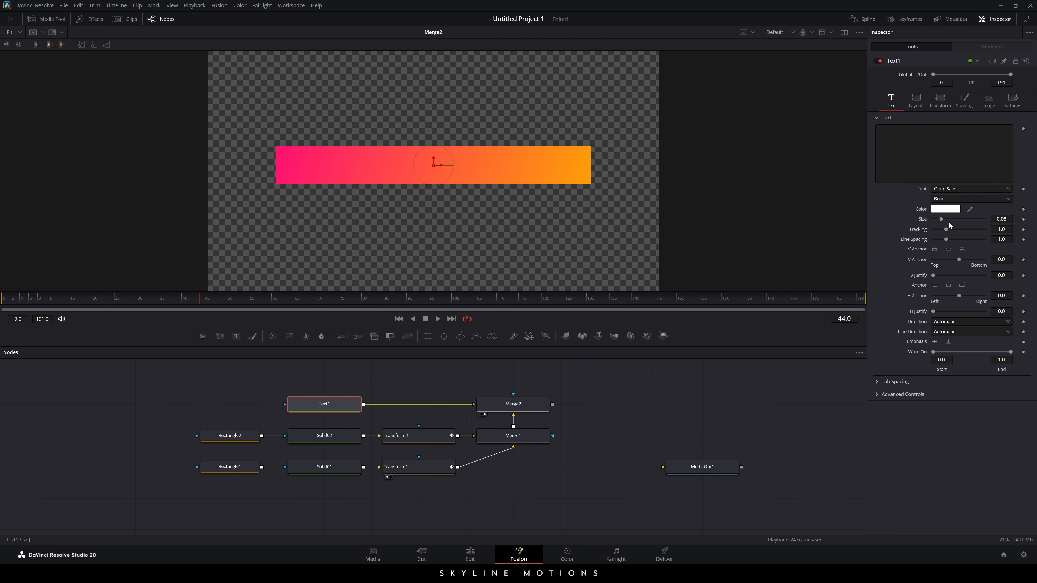
pyautogui.click(932, 142)
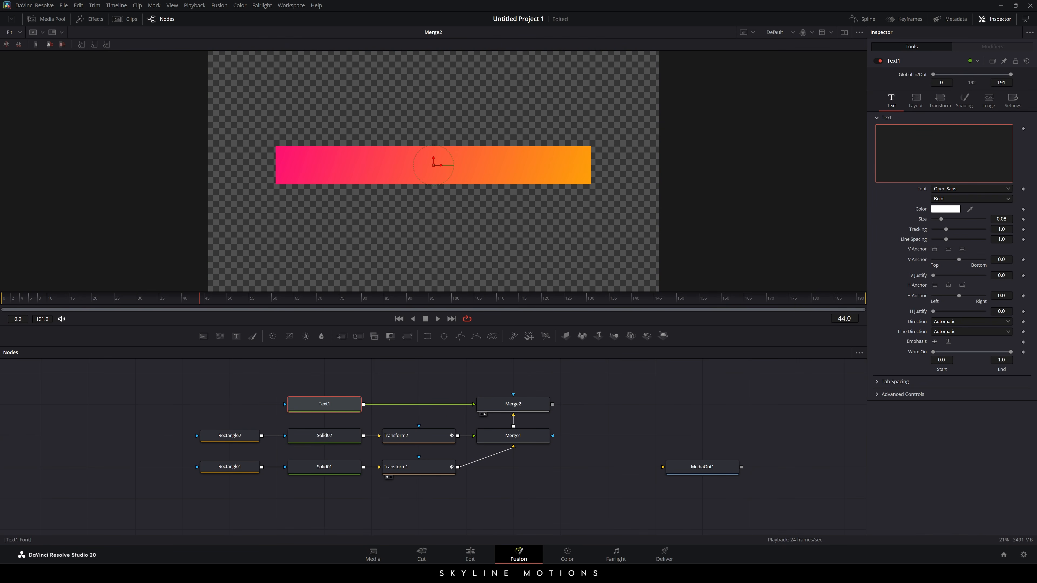
pyautogui.write('SKYLINE MOTIONS')
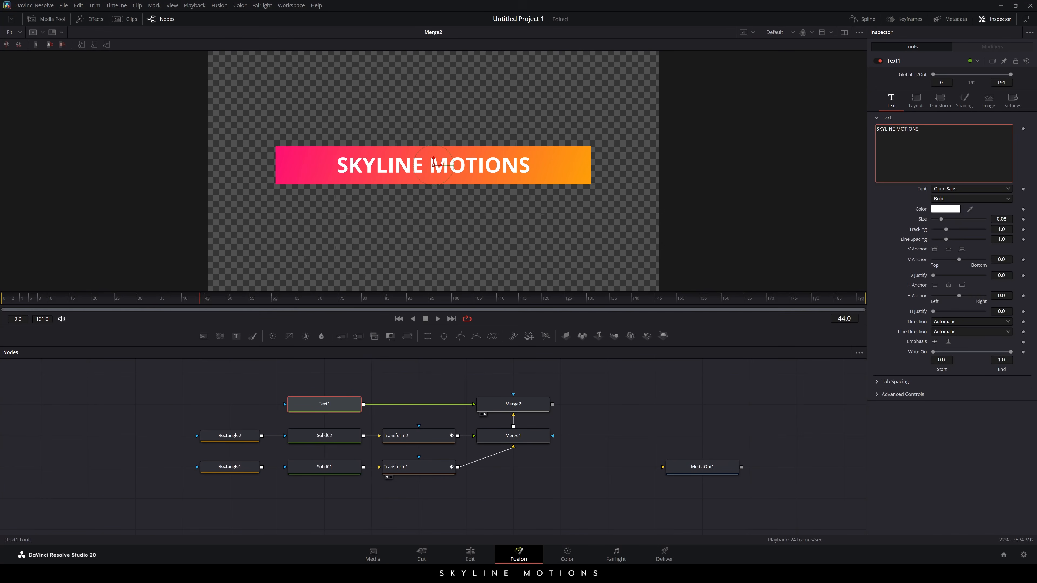
pyautogui.click(949, 190)
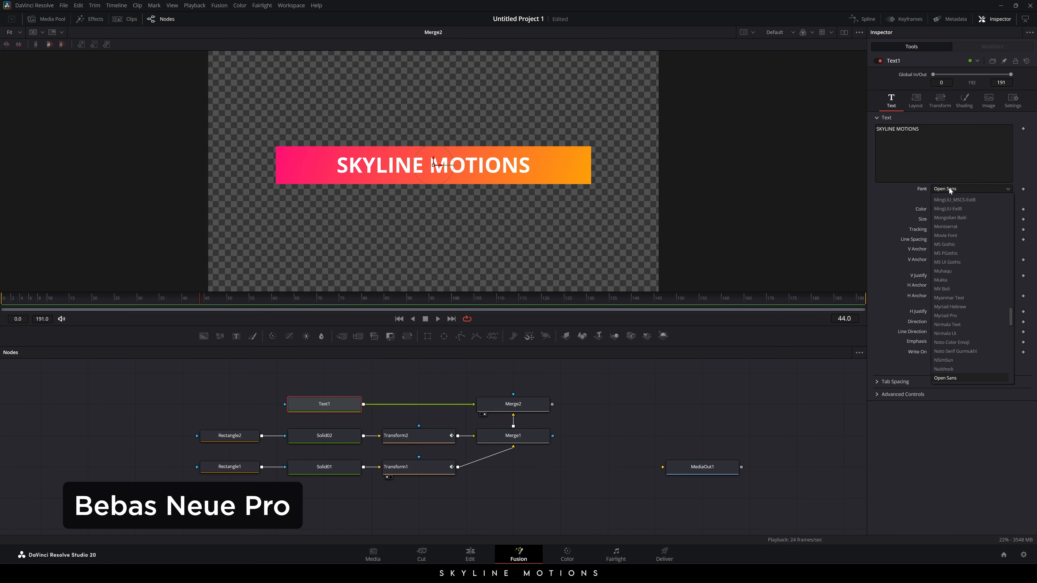
pyautogui.scroll(15, 956, 228)
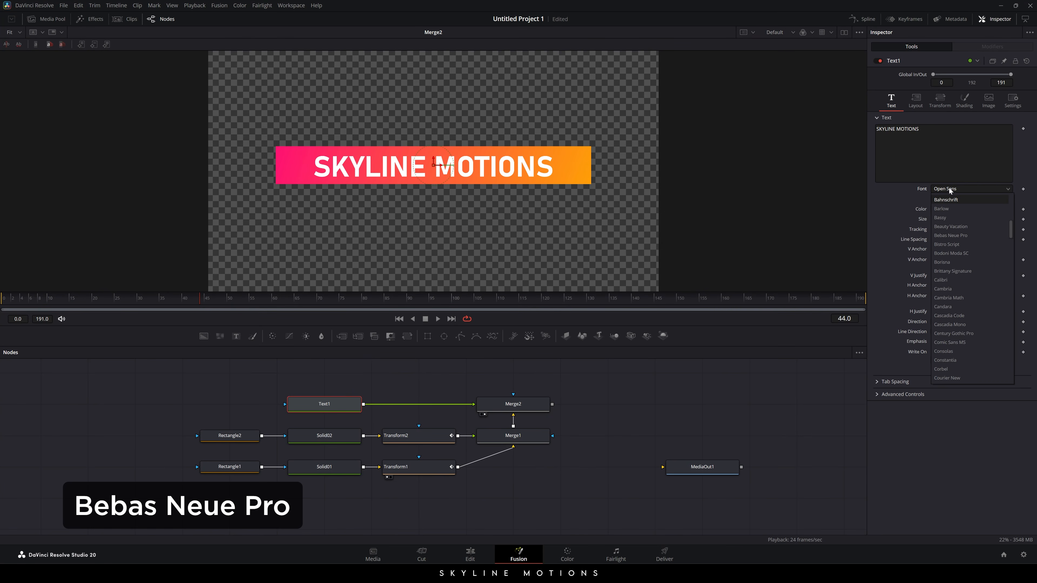
pyautogui.click(951, 236)
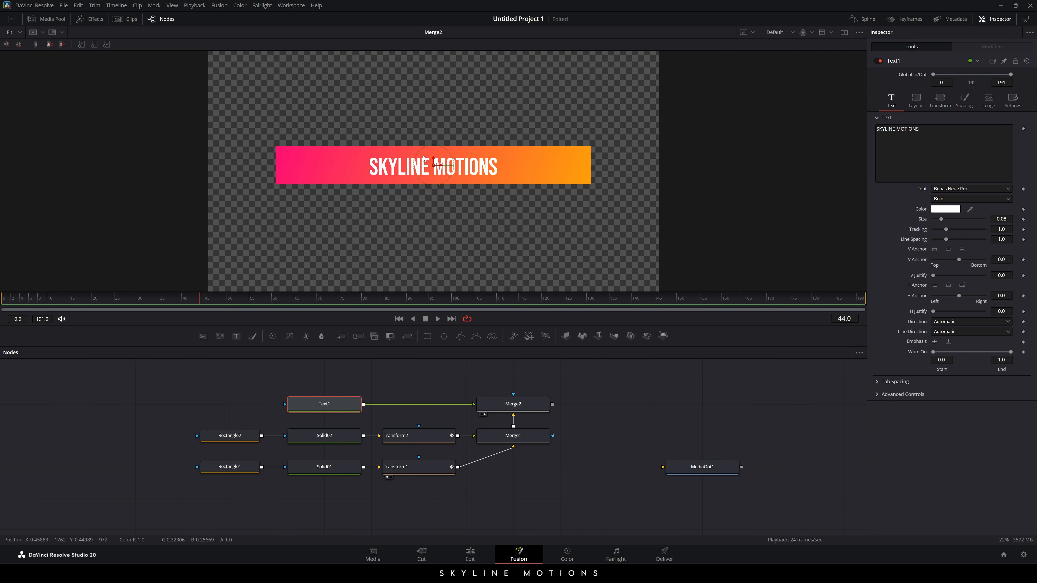
# - Turn on the viewer guides to show the frame centre around the title text
pyautogui.rightClick(369, 99)
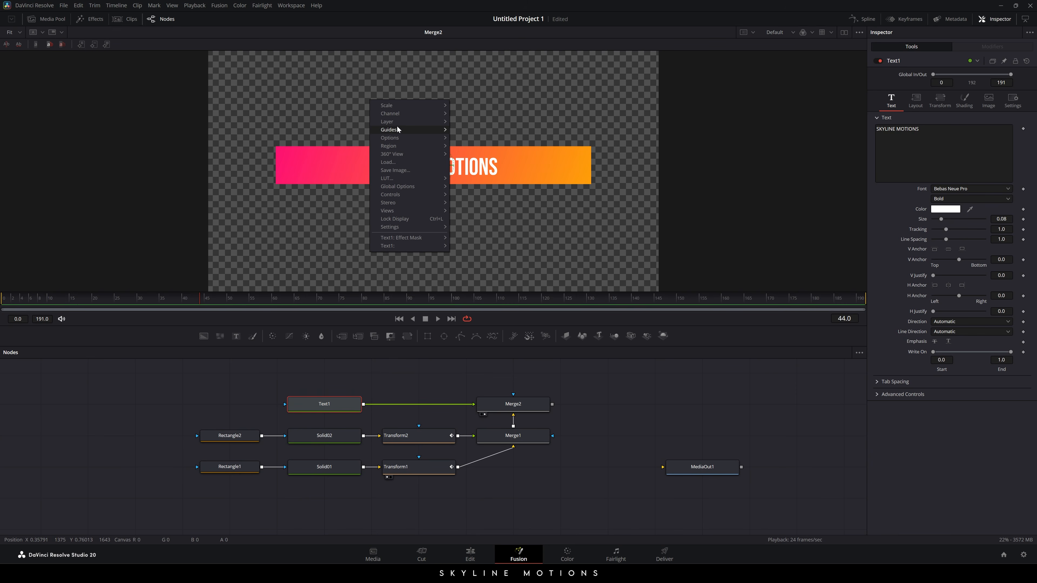
pyautogui.moveTo(400, 129)
pyautogui.click(481, 130)
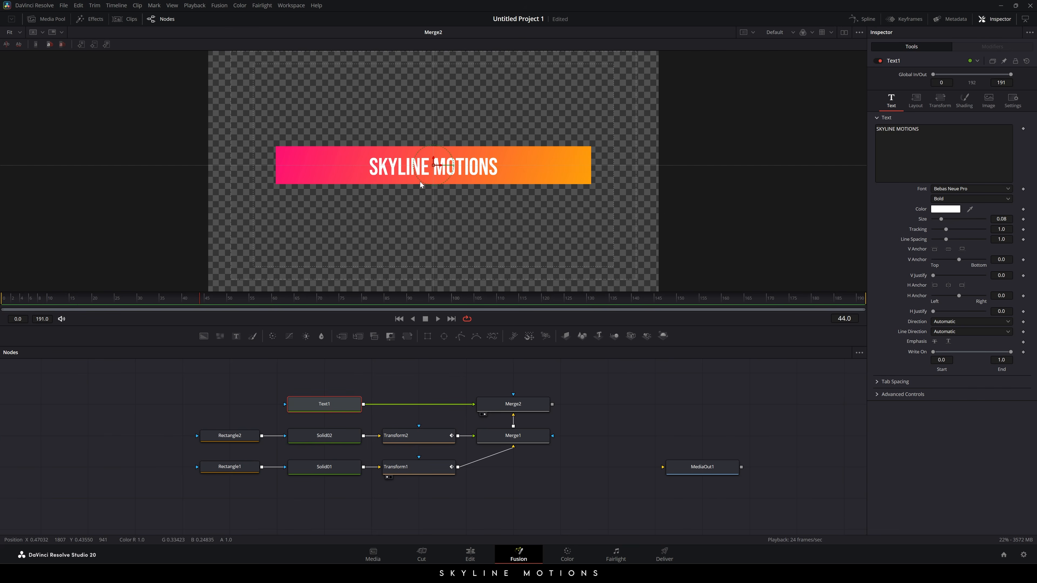
pyautogui.scroll(5, 420, 182)
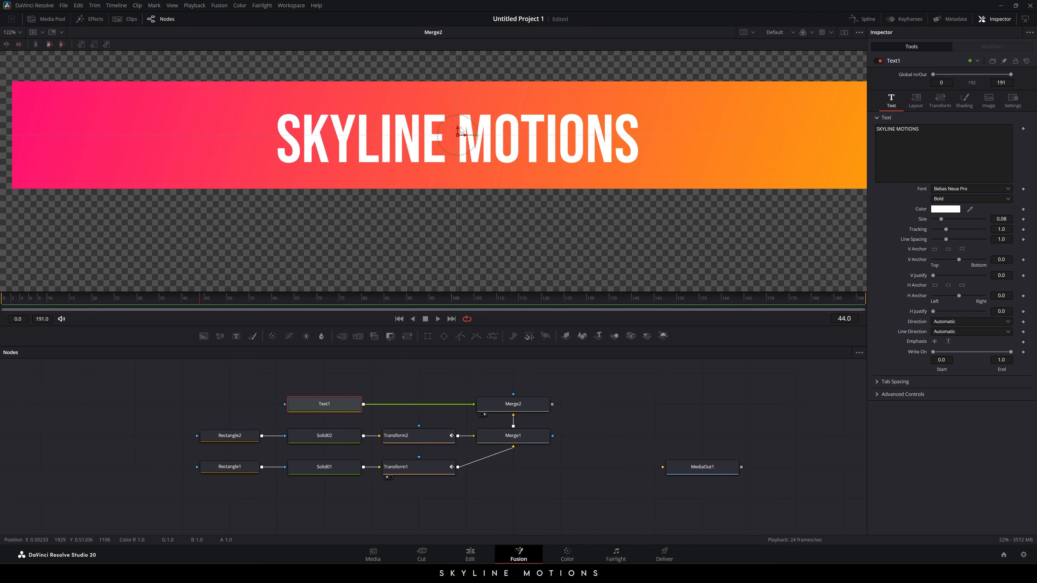
# - Centre the SKYLINE MOTIONS title vertically on the gradient bar and set Text1's layout Center X to 0.335
pyautogui.moveTo(457, 128); pyautogui.dragTo(457, 126)
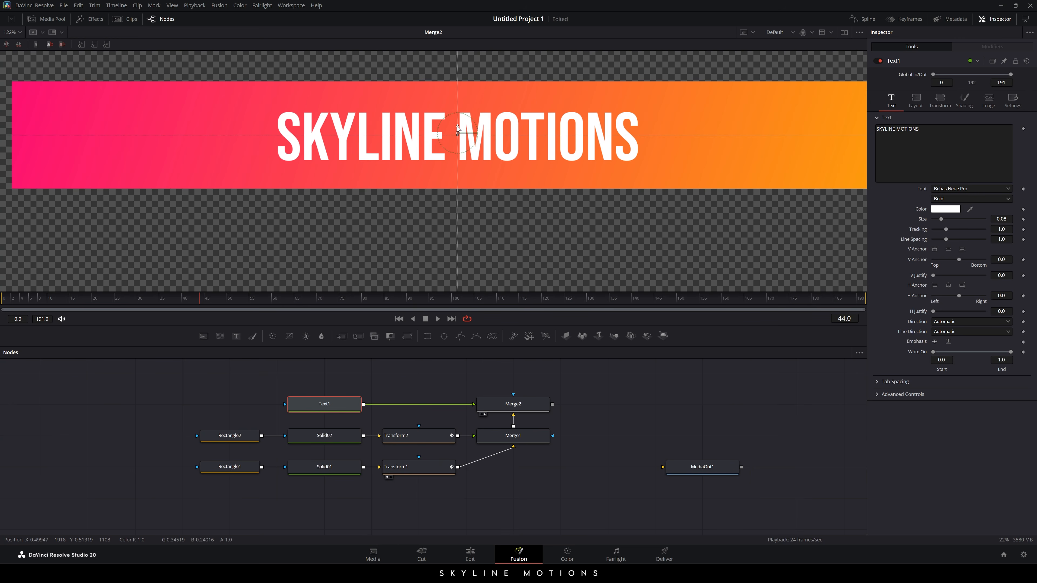
pyautogui.scroll(-3, 457, 128)
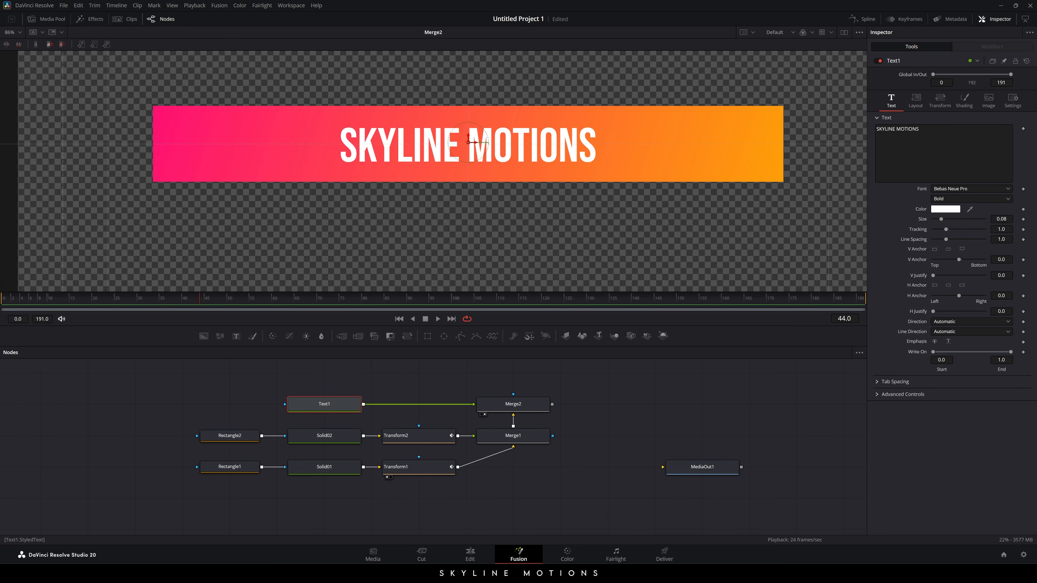
pyautogui.click(915, 101)
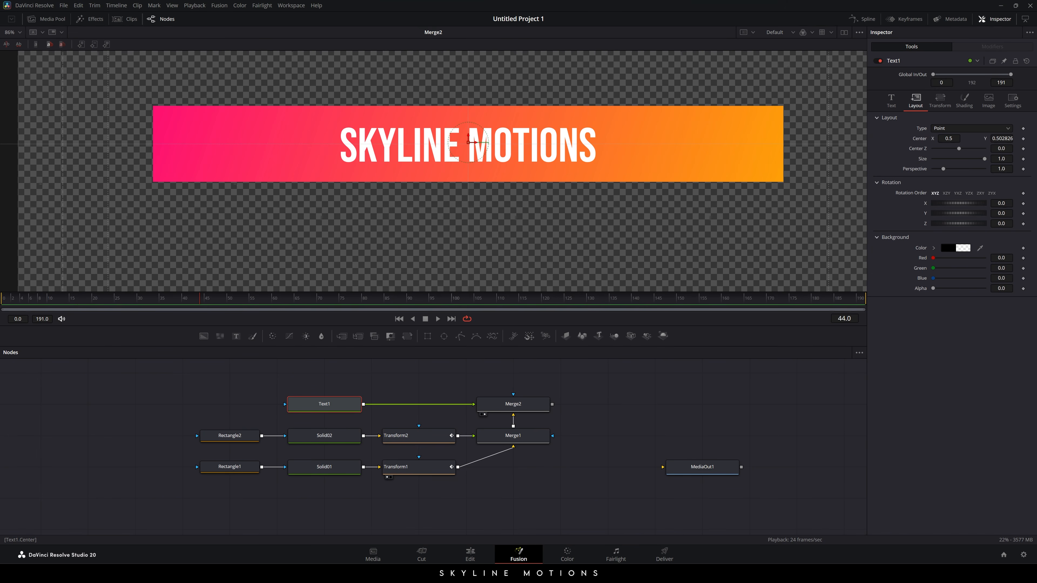
pyautogui.moveTo(949, 138); pyautogui.dragTo(882, 139)
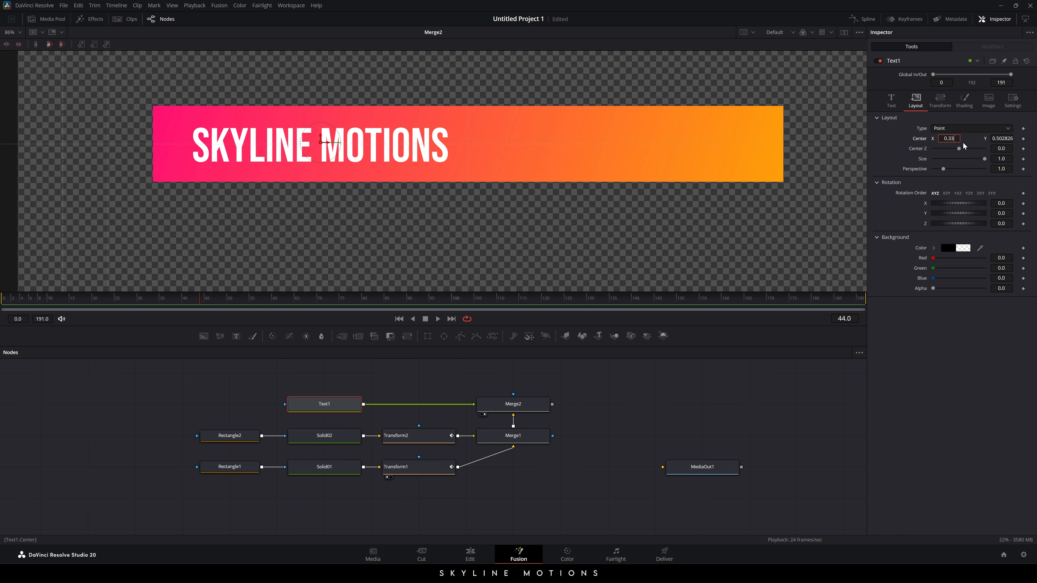
pyautogui.press('Tab')
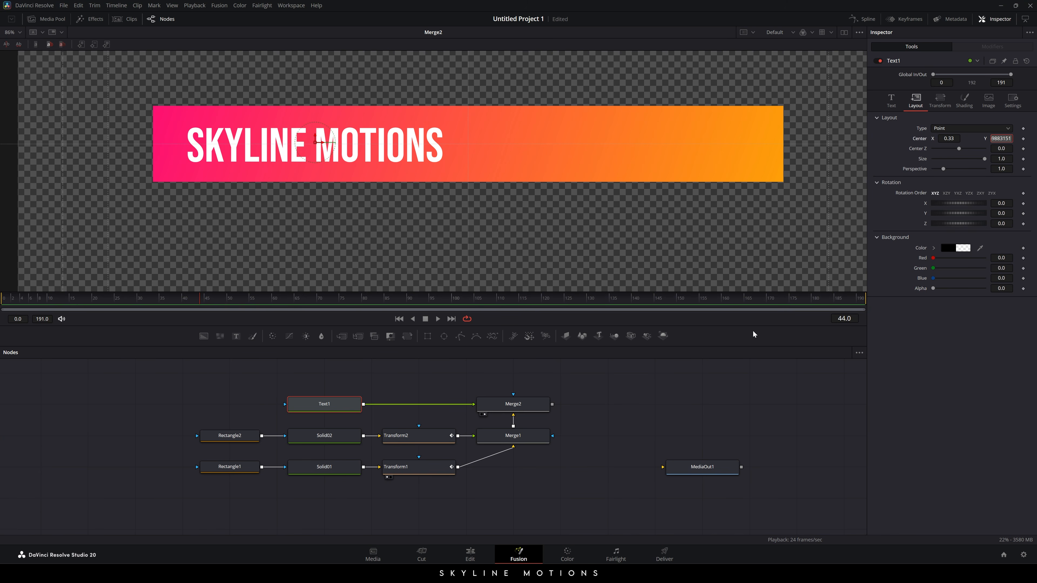
pyautogui.click(954, 139)
pyautogui.write('5')
pyautogui.press('Return')
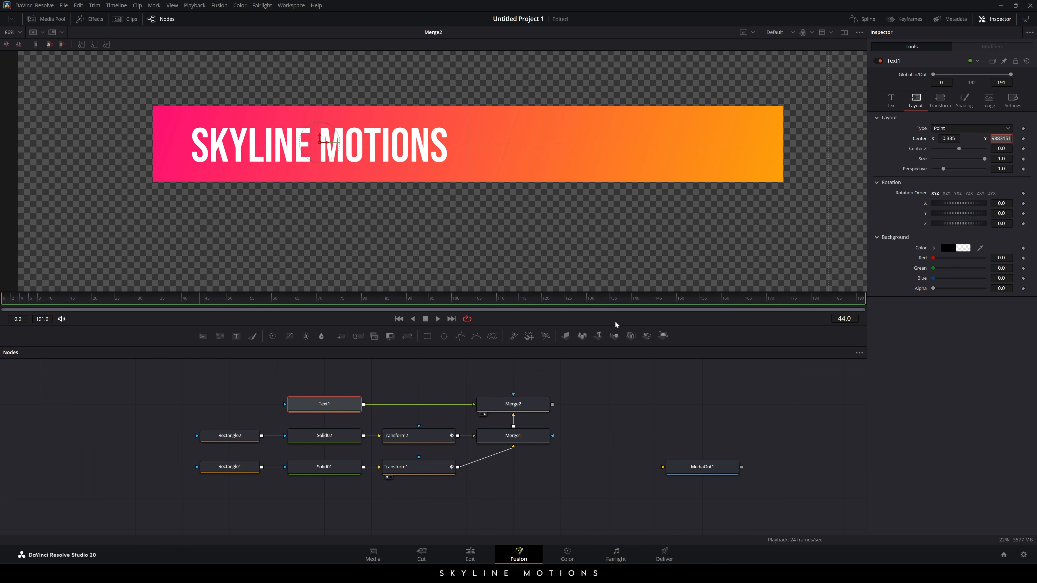
pyautogui.click(622, 440)
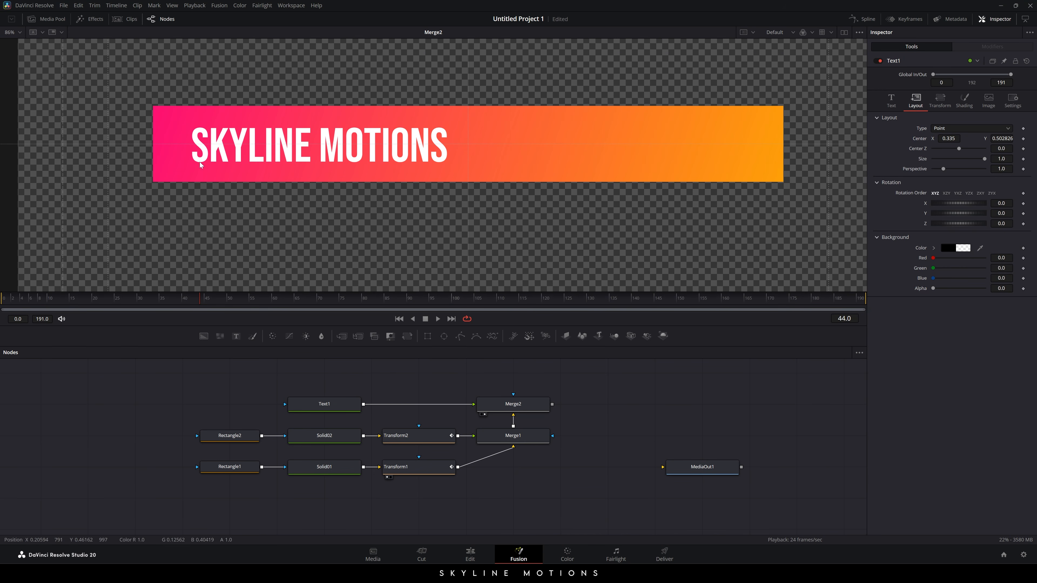
# - Fit the composition in the viewer, keyframe Text1's layout Center at frame 33, and set Center Y to 0.36 at frame 3
pyautogui.click(19, 33)
pyautogui.click(20, 46)
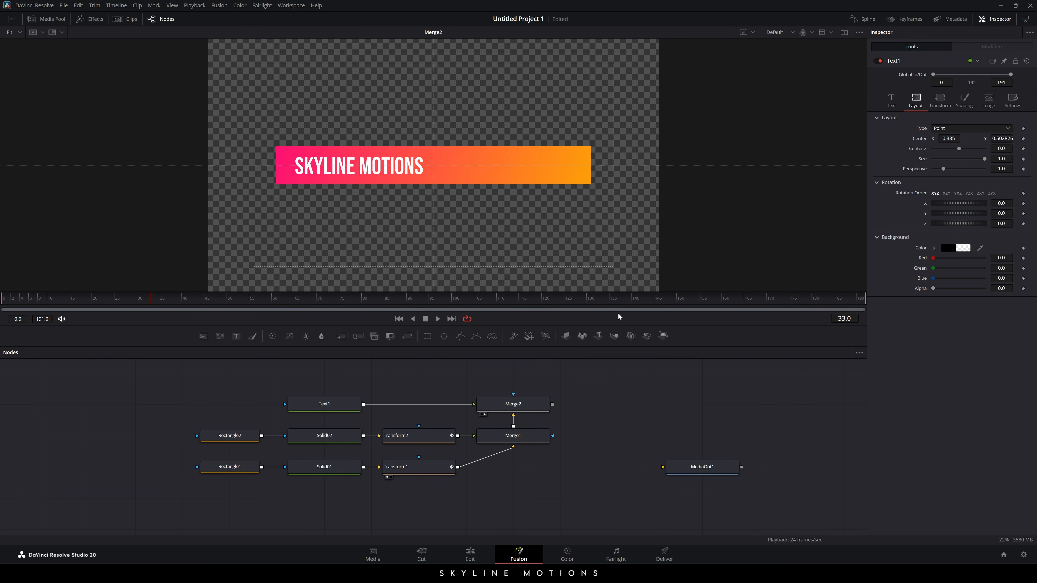
pyautogui.rightClick(918, 138)
pyautogui.click(929, 144)
pyautogui.click(16, 301)
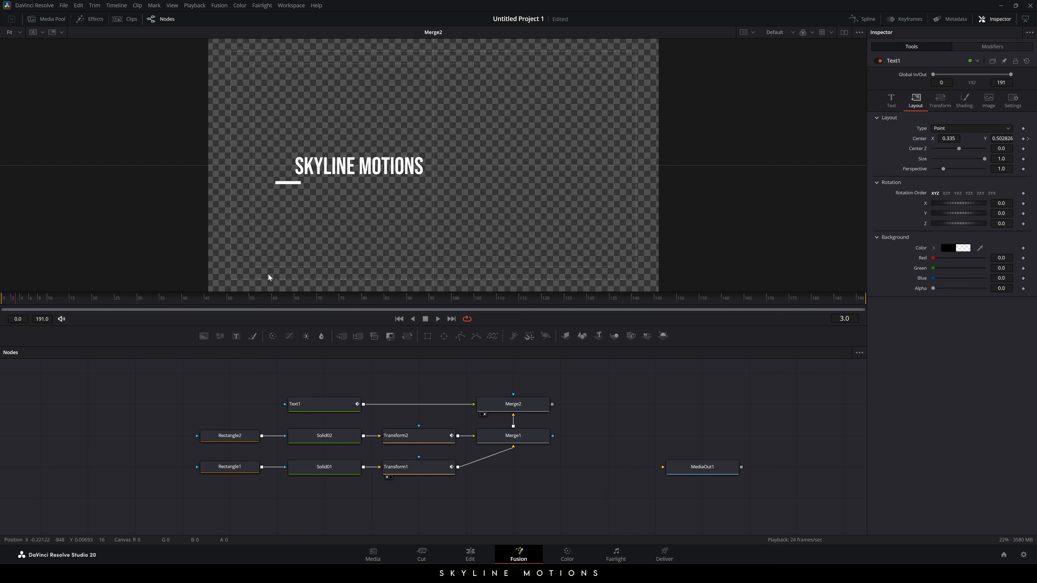
pyautogui.moveTo(1002, 138); pyautogui.dragTo(944, 138)
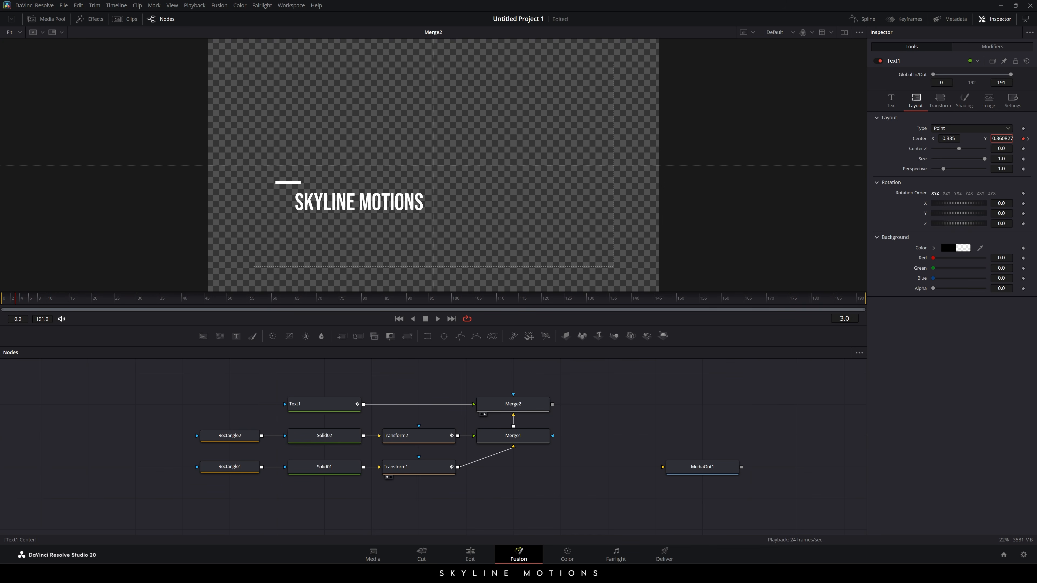
pyautogui.doubleClick(1001, 139)
pyautogui.write('0.36')
pyautogui.press('Tab')
# - Keyframe Text1's unchanged Center at frame 150, lower Center Y to about 0.35 at frame 180, and scrub through the motion
pyautogui.moveTo(660, 312); pyautogui.dragTo(680, 304)
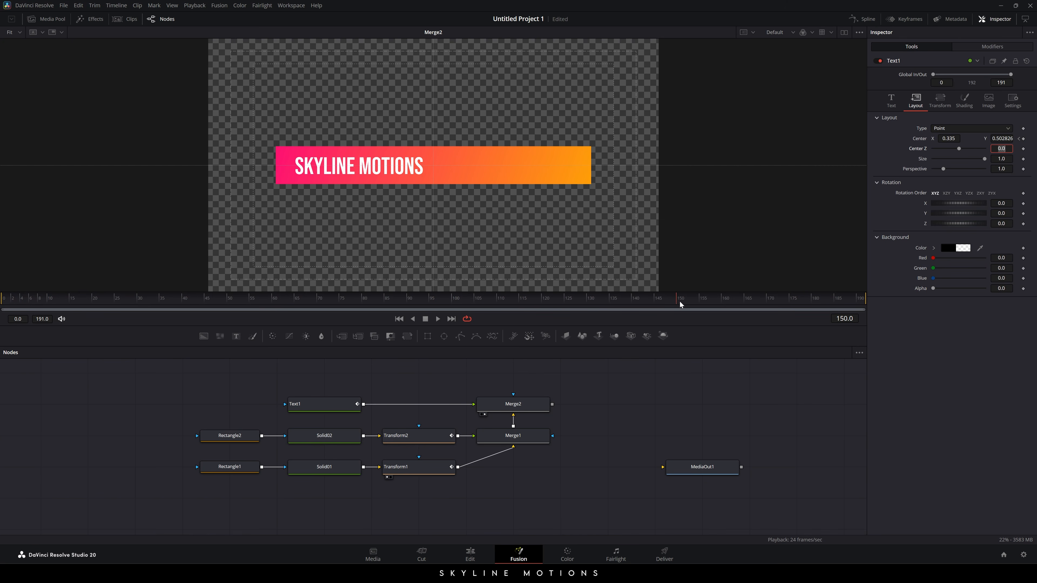
pyautogui.click(1023, 138)
pyautogui.click(812, 299)
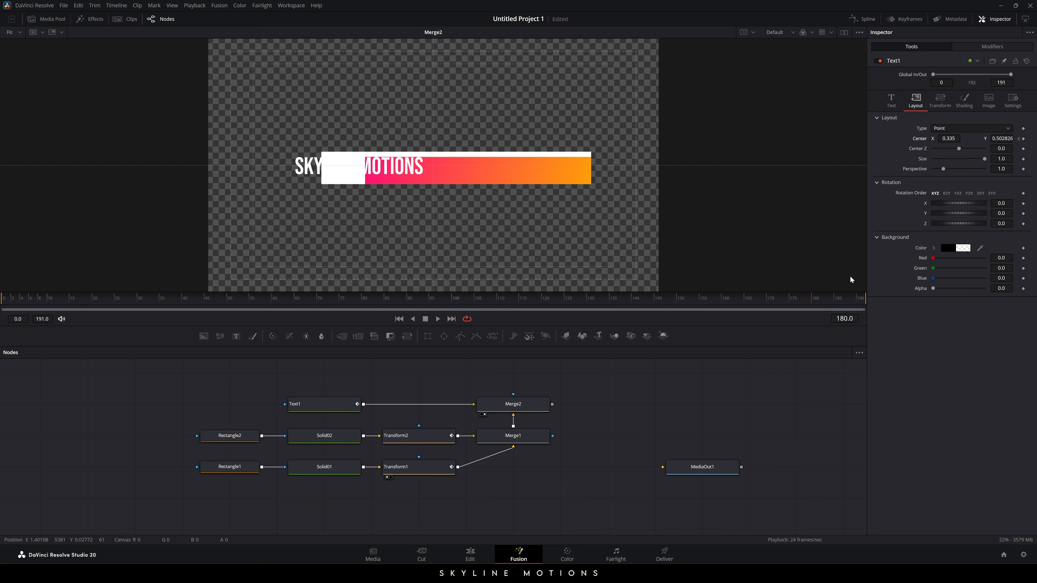
pyautogui.moveTo(1005, 139); pyautogui.dragTo(945, 139)
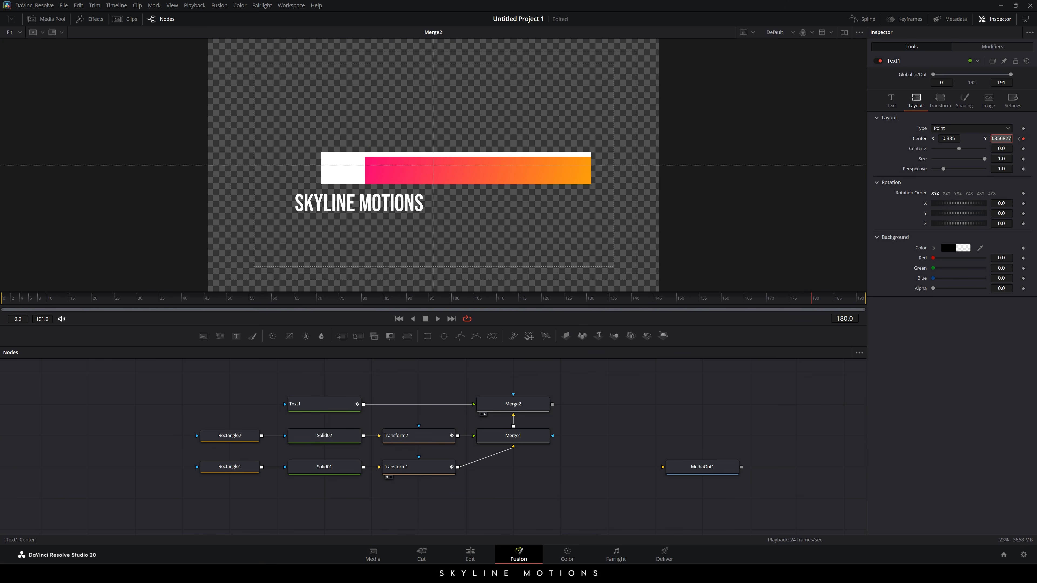
pyautogui.press('Tab')
pyautogui.moveTo(4, 298); pyautogui.dragTo(106, 290)
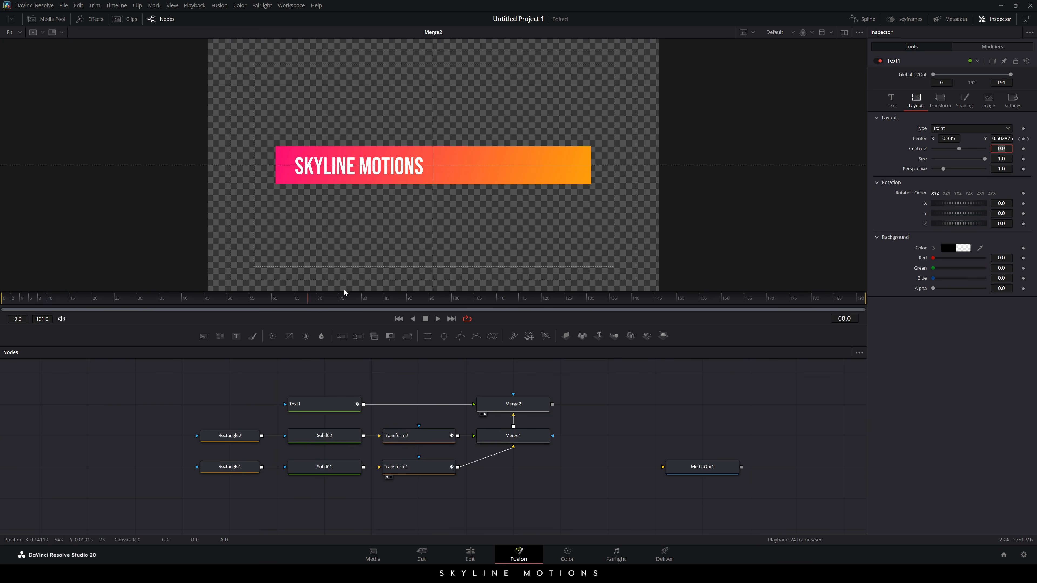
pyautogui.moveTo(344, 293); pyautogui.dragTo(805, 303)
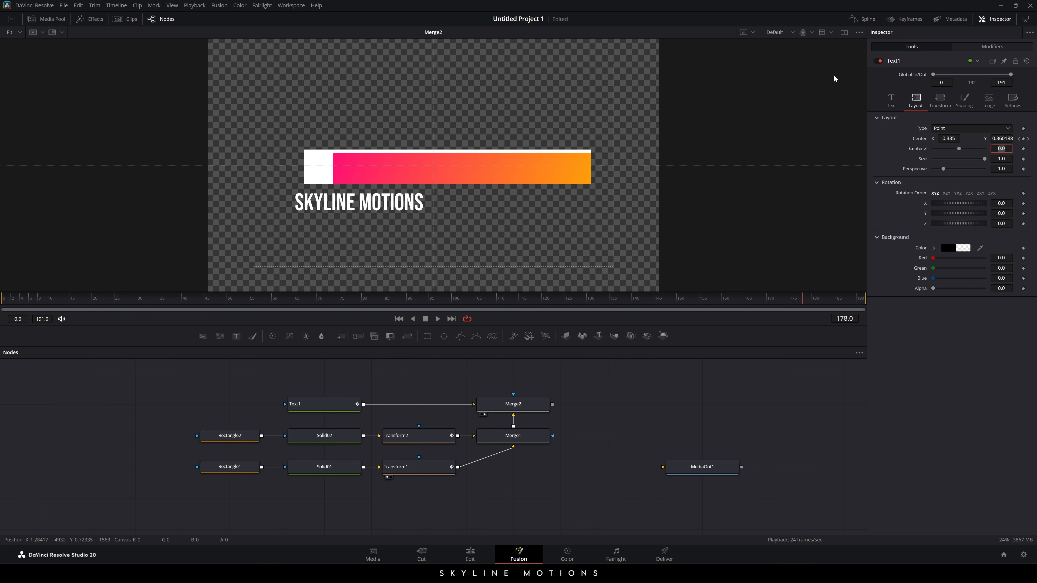
# - Isolate Text1's Displacement curve in the Spline editor, smooth the entry keyframes at frames 3 and 33, and lengthen frame 33's incoming handle
pyautogui.click(864, 19)
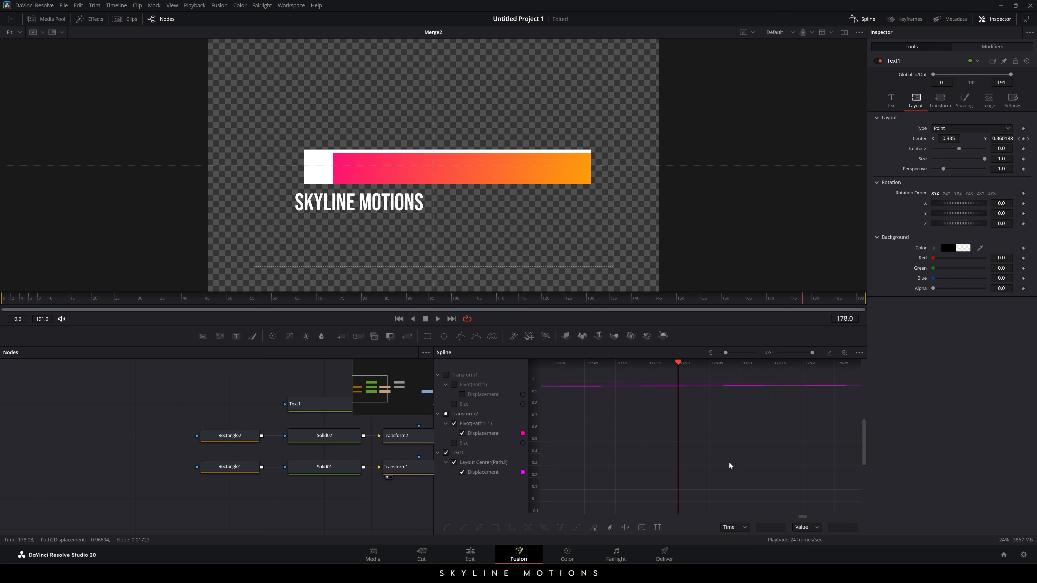
pyautogui.moveTo(434, 460); pyautogui.dragTo(4, 457)
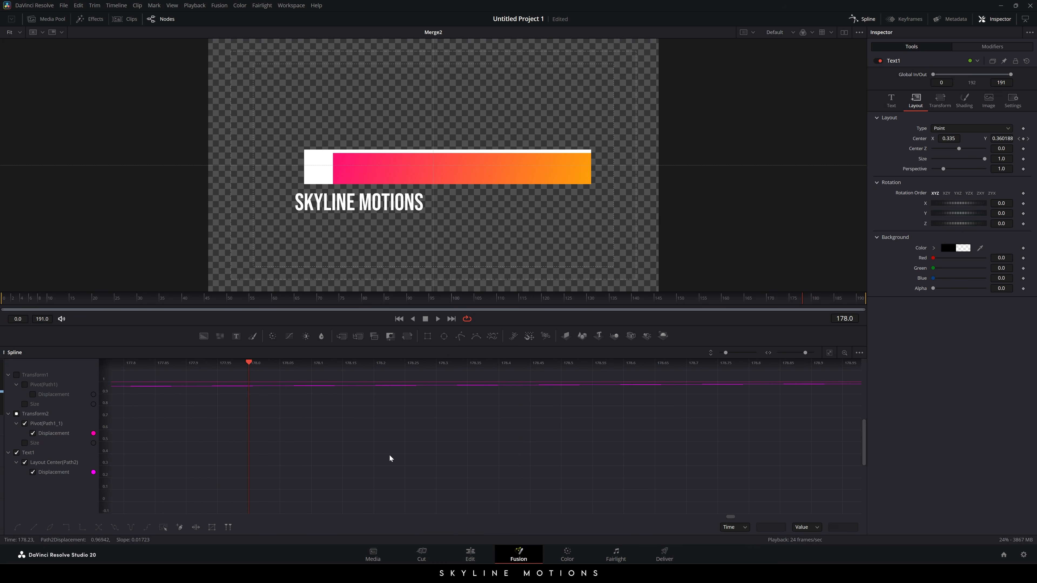
pyautogui.click(17, 414)
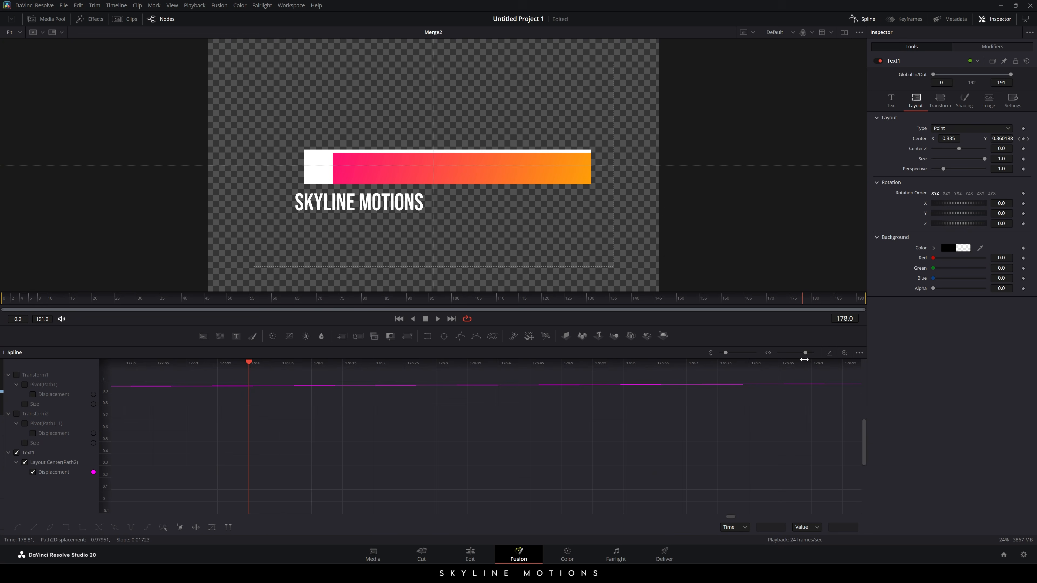
pyautogui.click(829, 353)
pyautogui.moveTo(338, 414); pyautogui.dragTo(133, 515)
pyautogui.hotkey('shift', 's')
pyautogui.moveTo(242, 447); pyautogui.dragTo(175, 447)
# - Smooth the exit keyframes at frames 150 and 180, extend frame 150's outgoing handle to about frame 180, and close the Spline editor
pyautogui.moveTo(829, 372); pyautogui.dragTo(626, 464)
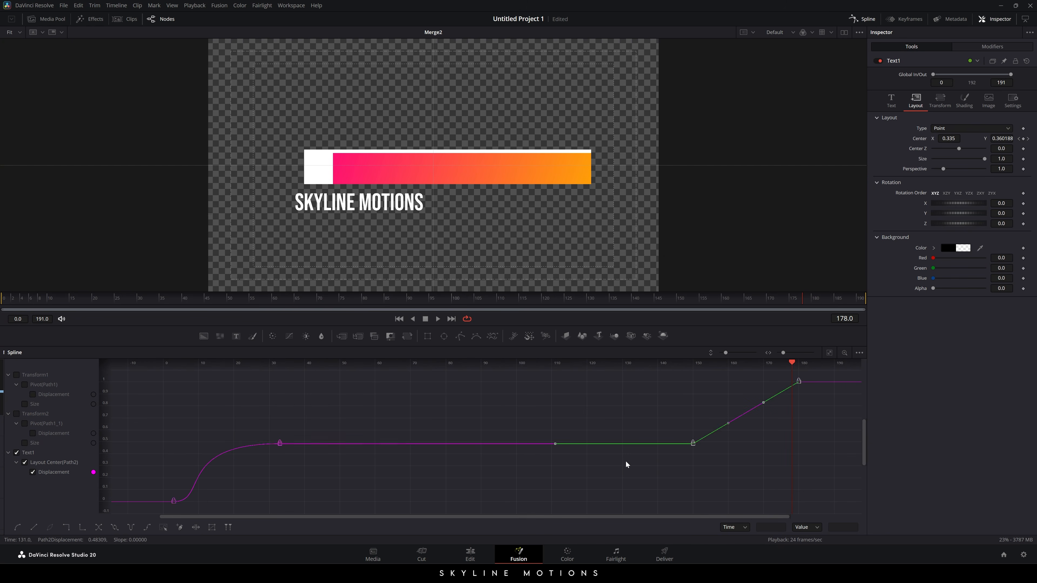
pyautogui.hotkey('shift', 's')
pyautogui.moveTo(728, 444); pyautogui.dragTo(801, 445)
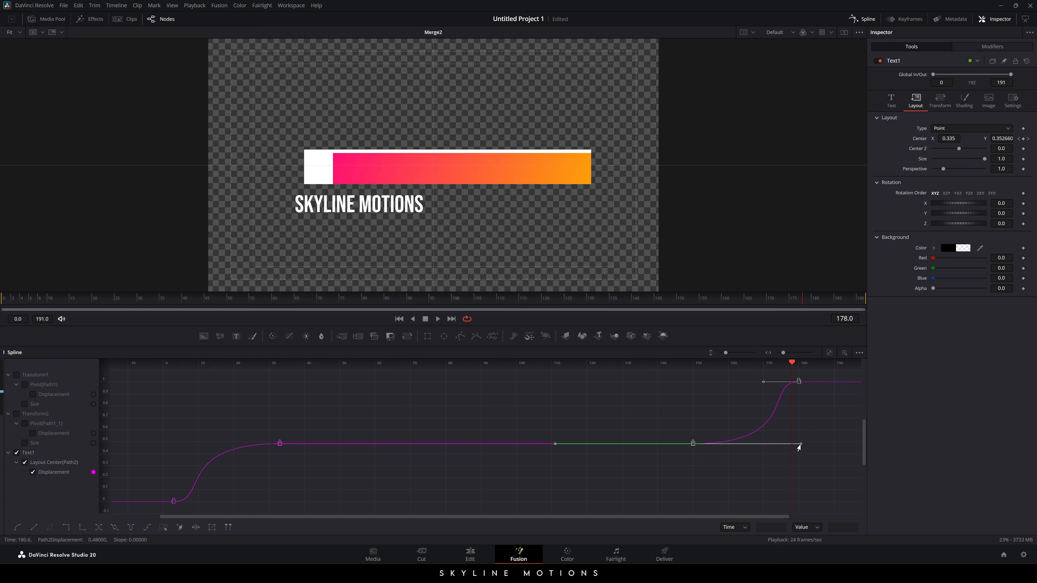
pyautogui.click(864, 20)
pyautogui.moveTo(105, 302); pyautogui.dragTo(235, 293)
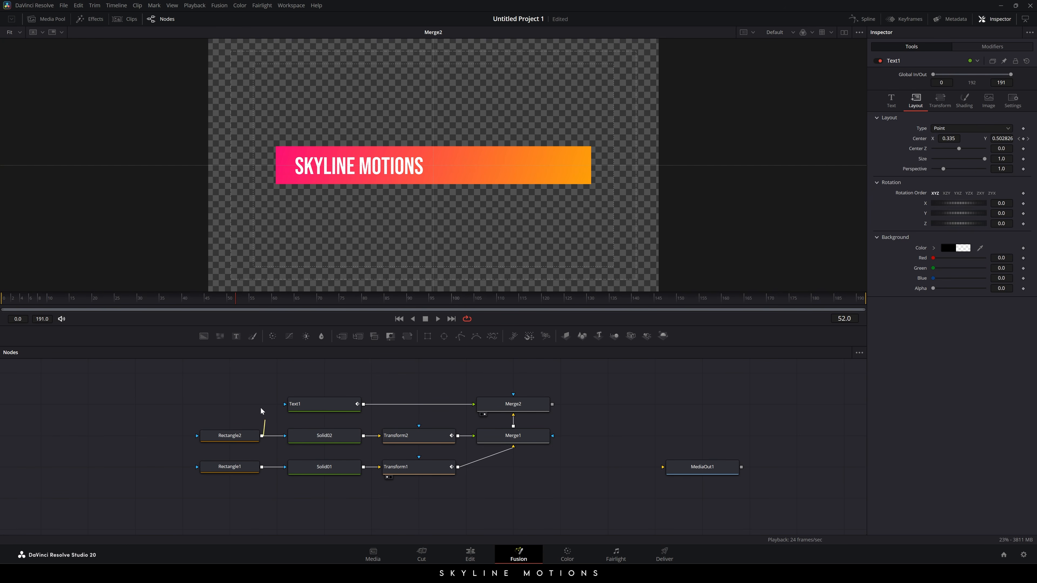
# - Mask Text1 with Rectangle2 and play the animation from frame 0 to check the title's reveal
pyautogui.moveTo(261, 436); pyautogui.dragTo(322, 406)
pyautogui.moveTo(157, 299); pyautogui.dragTo(1, 300)
pyautogui.click(440, 320)
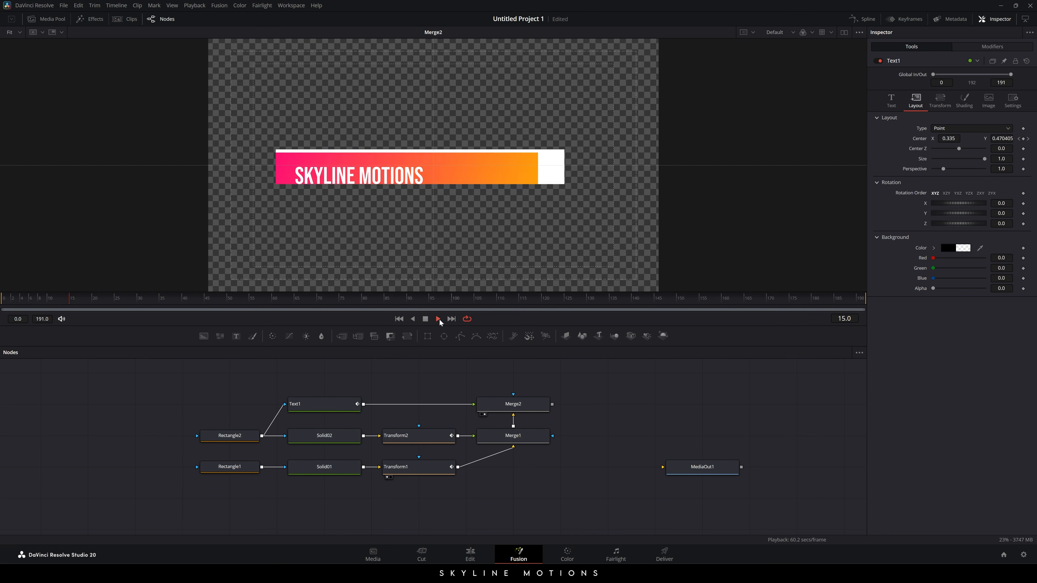
pyautogui.click(426, 319)
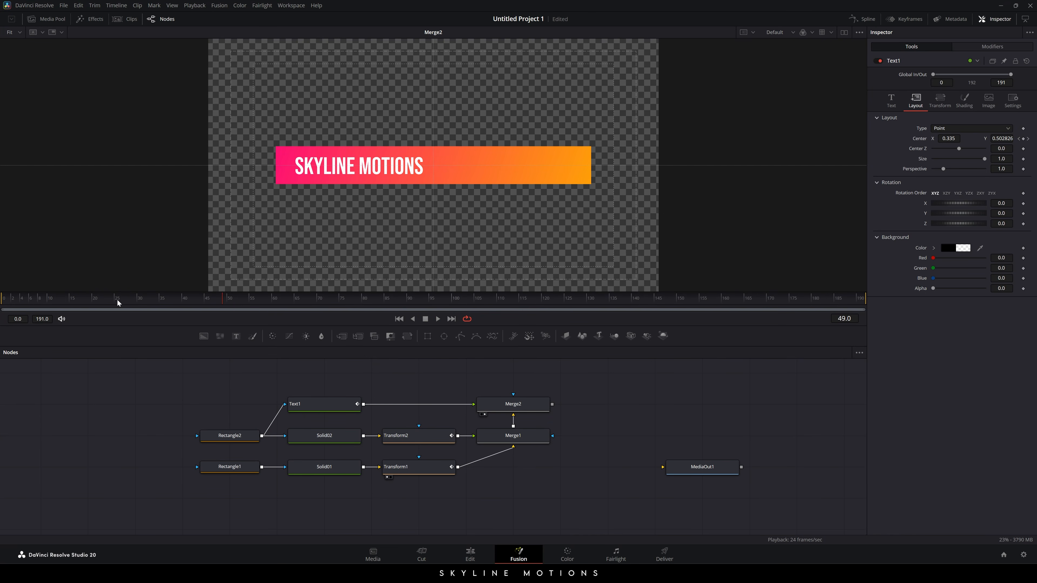
pyautogui.moveTo(116, 299); pyautogui.dragTo(349, 292)
# - Paste a copy of the Text1 node above the original, display it in the viewer, and rename it Text2
pyautogui.scroll(2, 421, 407)
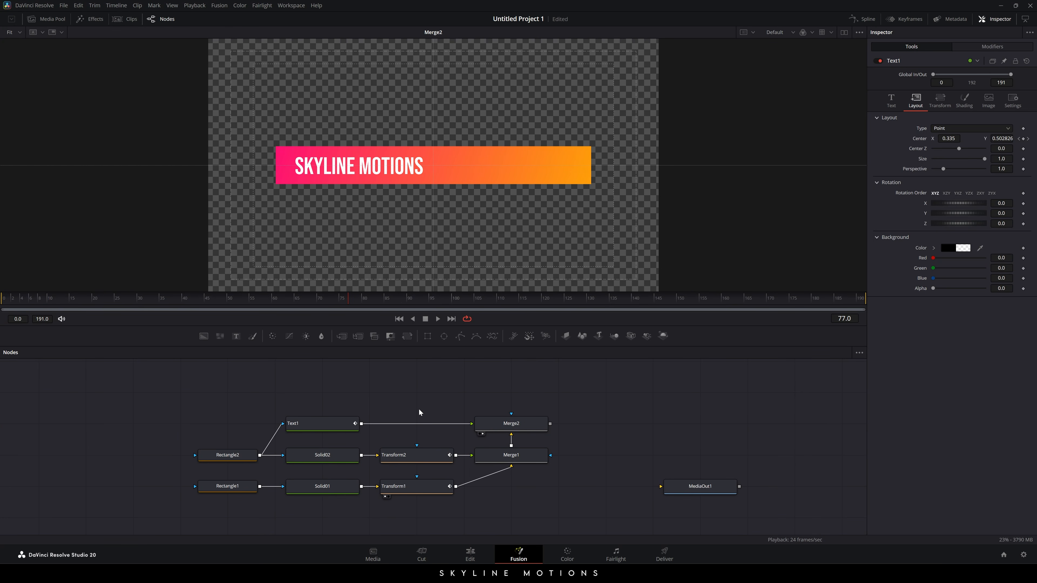
pyautogui.click(348, 418)
pyautogui.hotkey('ctrl', 'v')
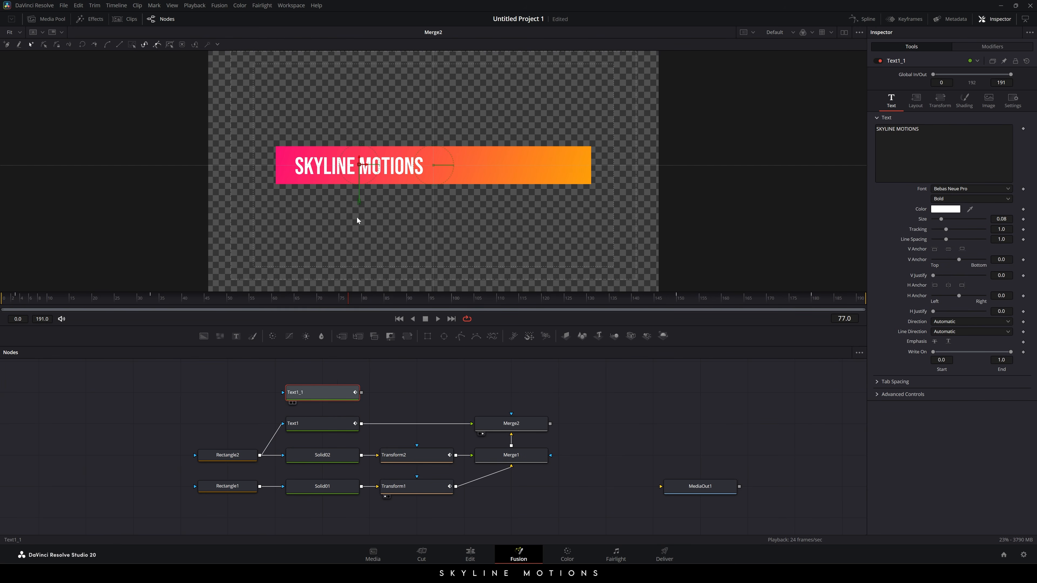
pyautogui.press('1')
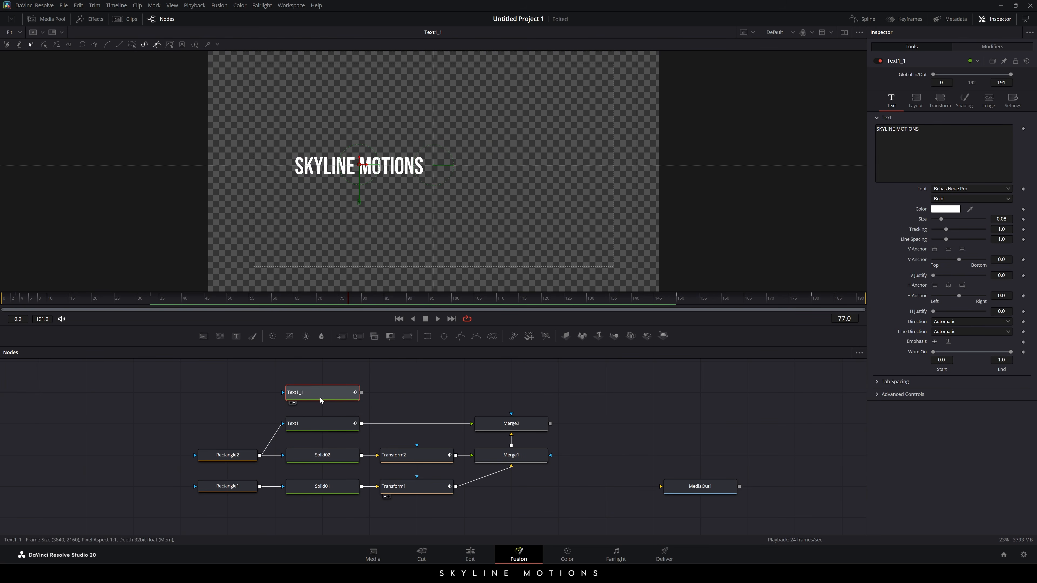
pyautogui.press('F2')
pyautogui.press('End')
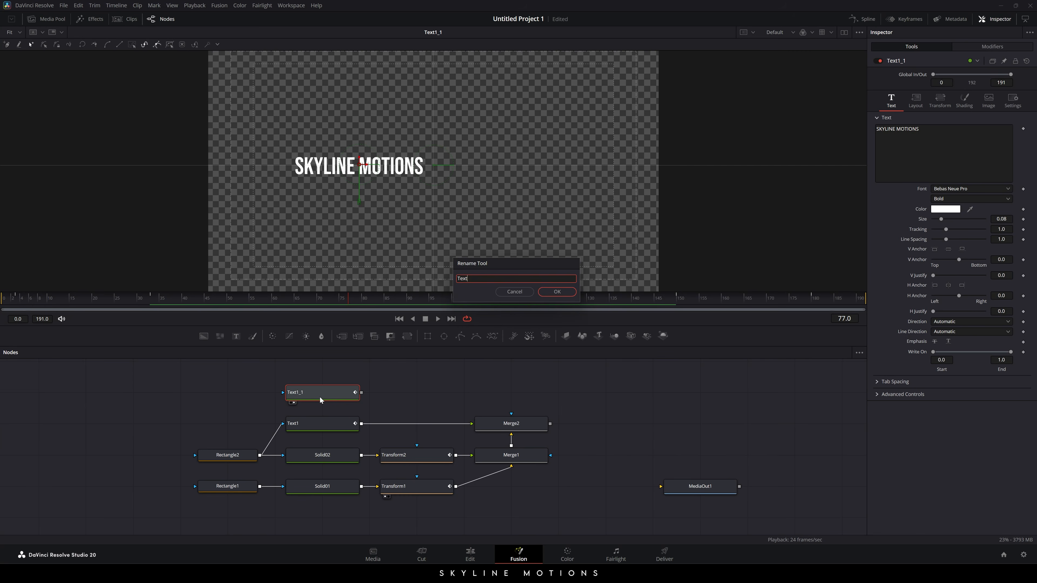
pyautogui.write('2')
pyautogui.press('Return')
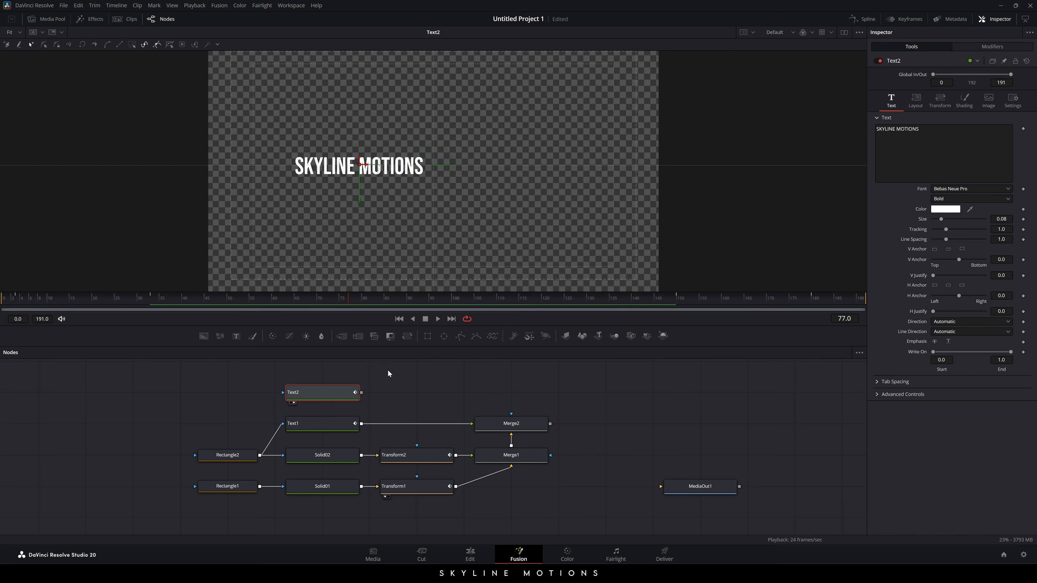
# - Replace Text2's content with MOTION DESIGNER and set its font style to Italic
pyautogui.click(926, 131)
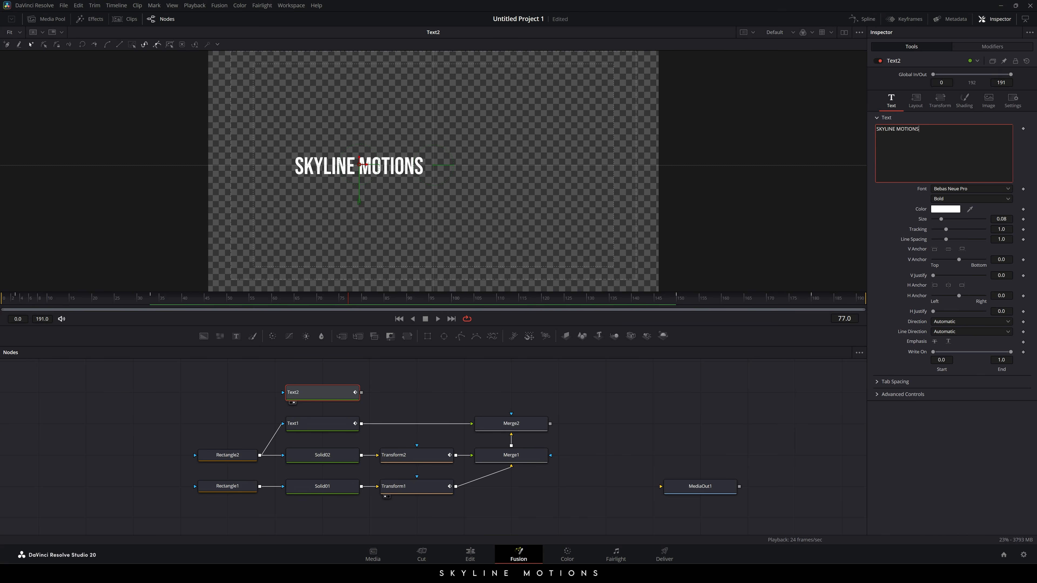
pyautogui.hotkey('ctrl', 'a')
pyautogui.write('MOTION DESIGNER')
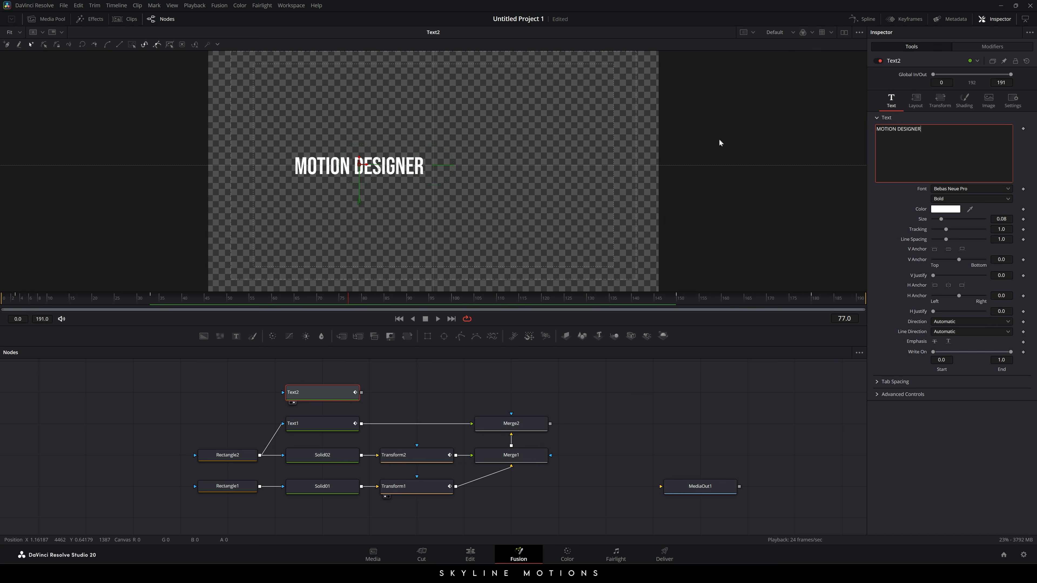
pyautogui.click(951, 199)
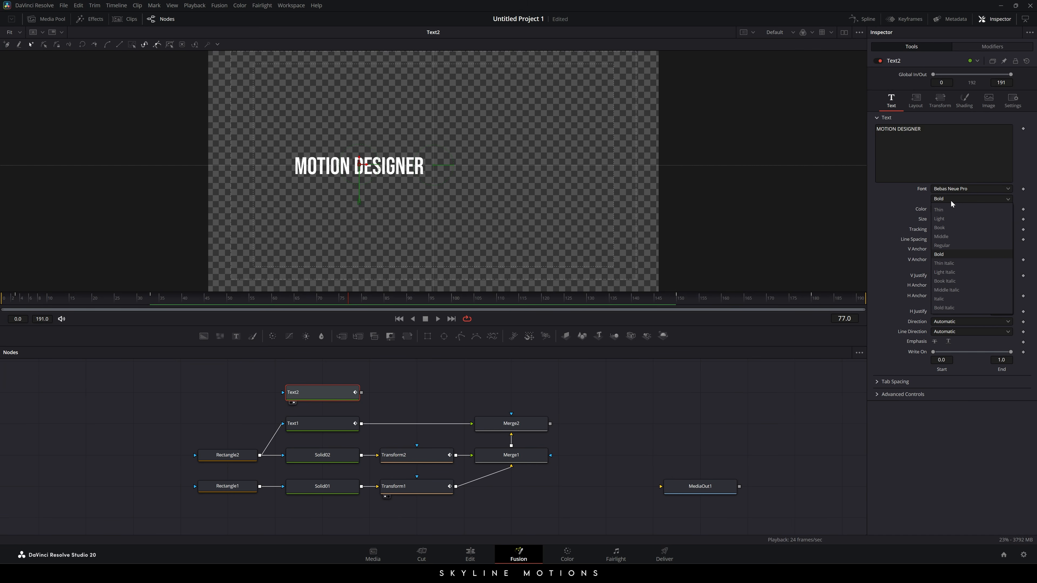
pyautogui.click(943, 299)
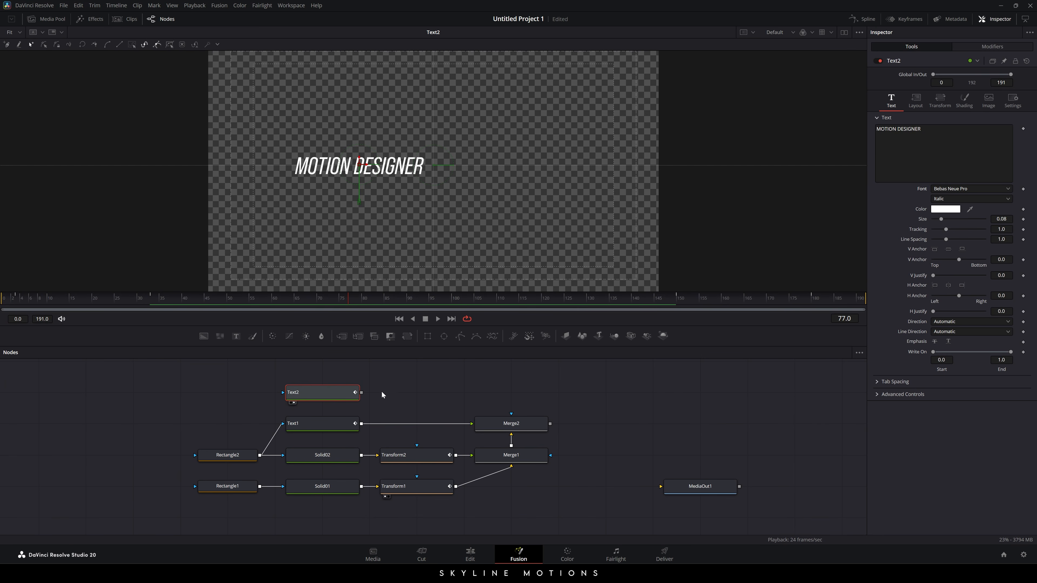
pyautogui.click(409, 408)
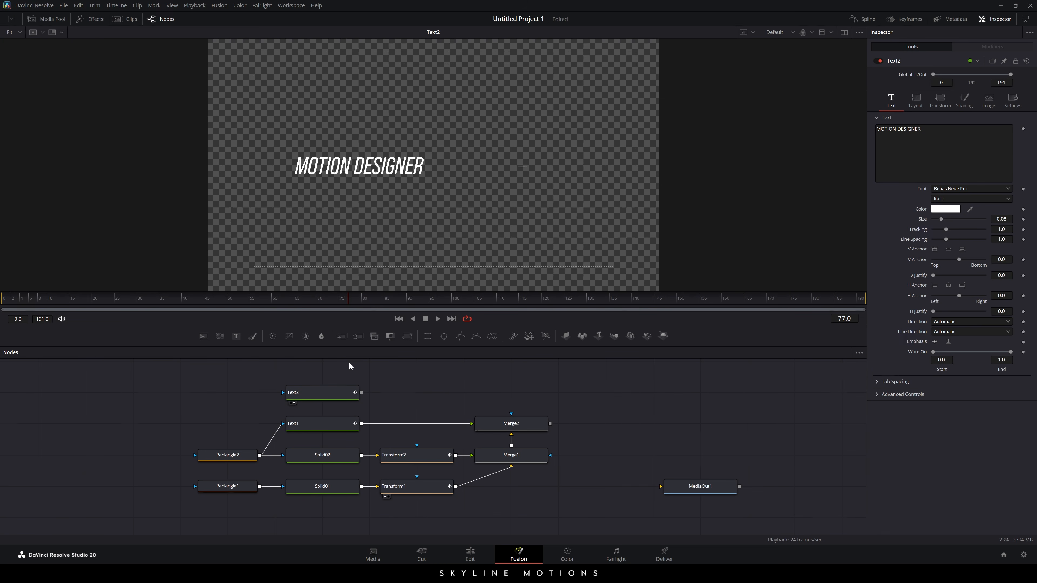
# - Add a Merge node that composites Text2 over Merge2, and display the new merge in the viewer
pyautogui.moveTo(344, 335); pyautogui.dragTo(509, 385)
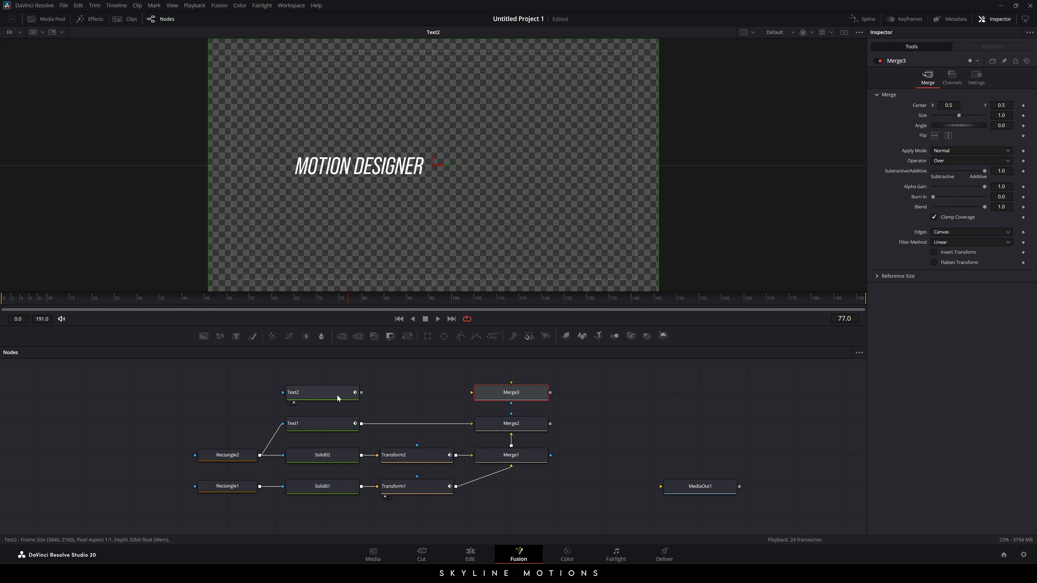
pyautogui.moveTo(511, 383); pyautogui.dragTo(337, 396)
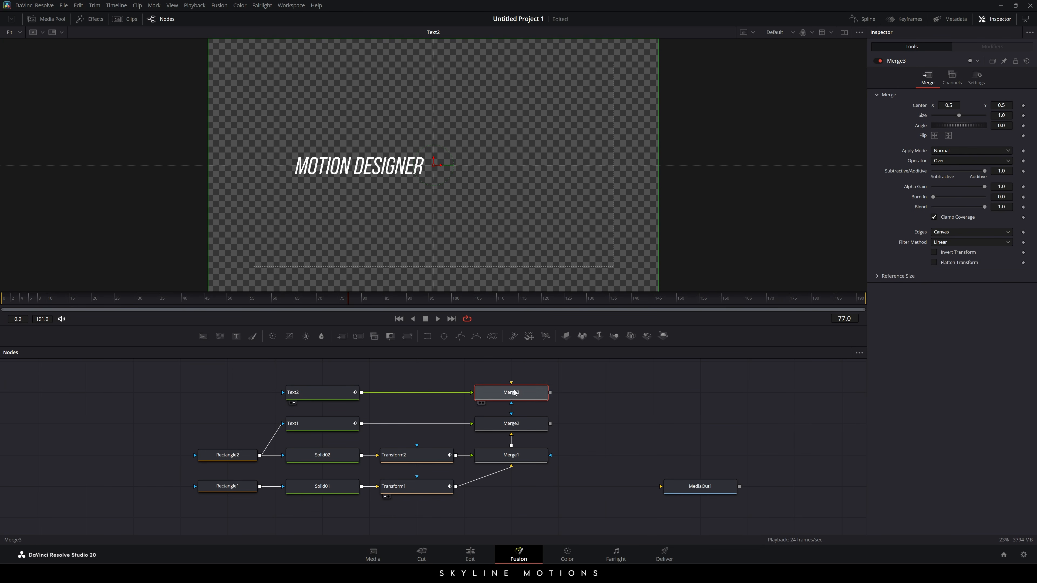
pyautogui.moveTo(511, 383); pyautogui.dragTo(503, 175)
# - At frame 33, move Text2 to the right of the title at about X 0.673 and set its size to 0.05
pyautogui.click(328, 398)
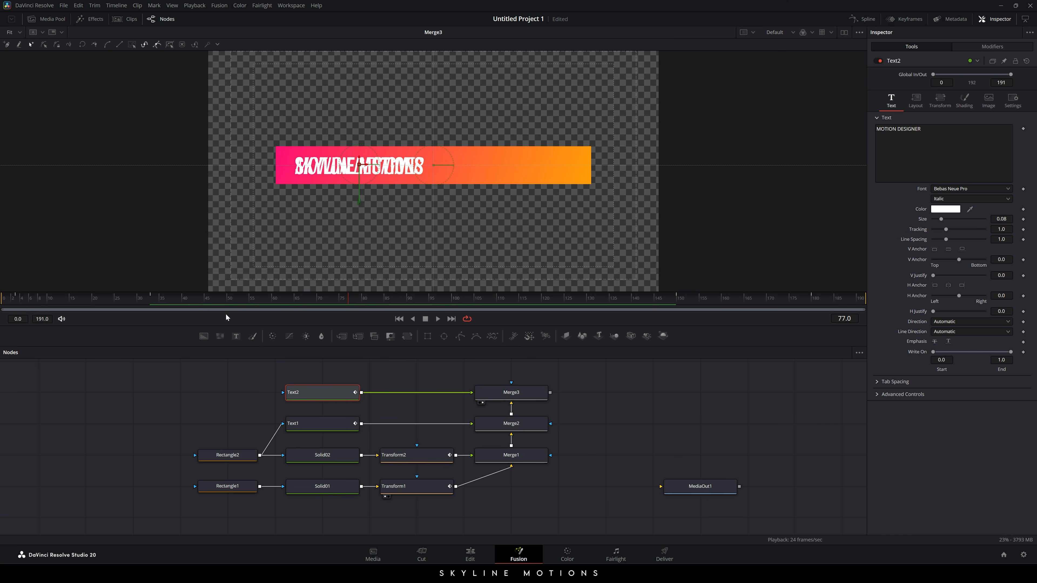
pyautogui.moveTo(39, 302); pyautogui.dragTo(148, 304)
pyautogui.click(919, 104)
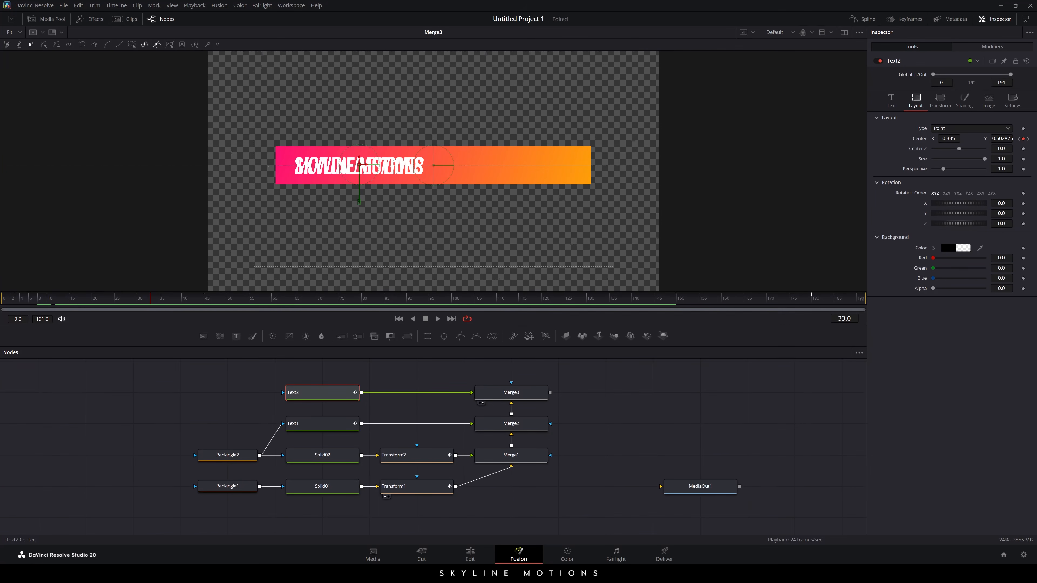
pyautogui.moveTo(359, 165); pyautogui.dragTo(511, 164)
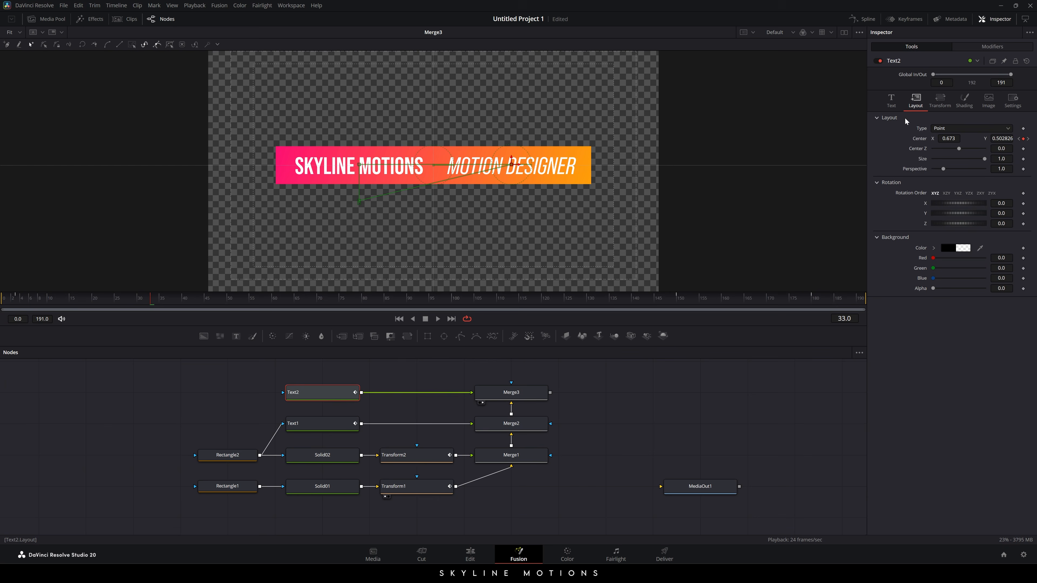
pyautogui.click(896, 105)
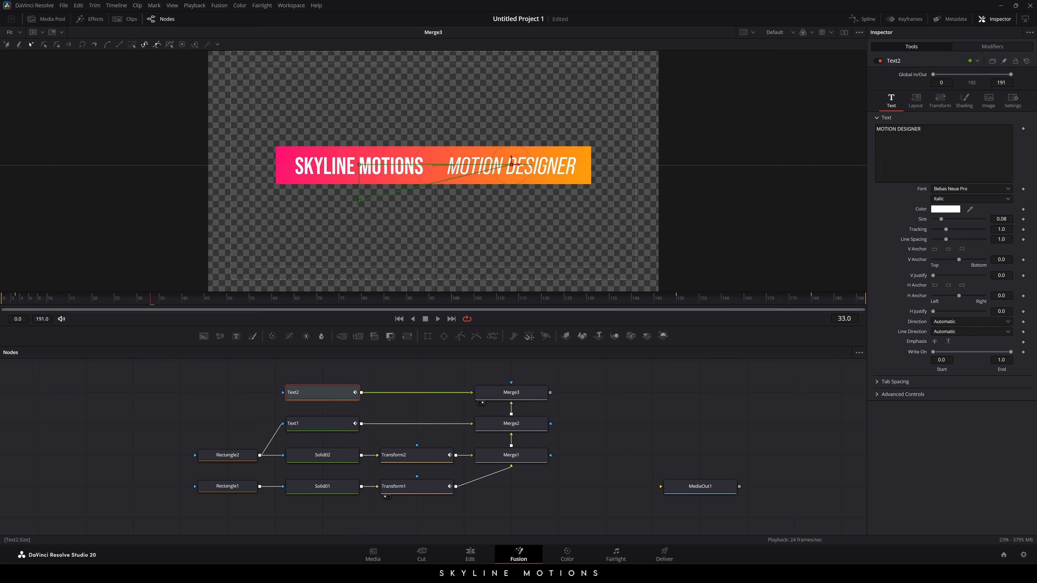
pyautogui.click(1007, 219)
pyautogui.press('BackSpace')
pyautogui.write('5')
pyautogui.press('Return')
# - Shift Text2 further right and set its center X to 0.7 at frame 33
pyautogui.click(916, 102)
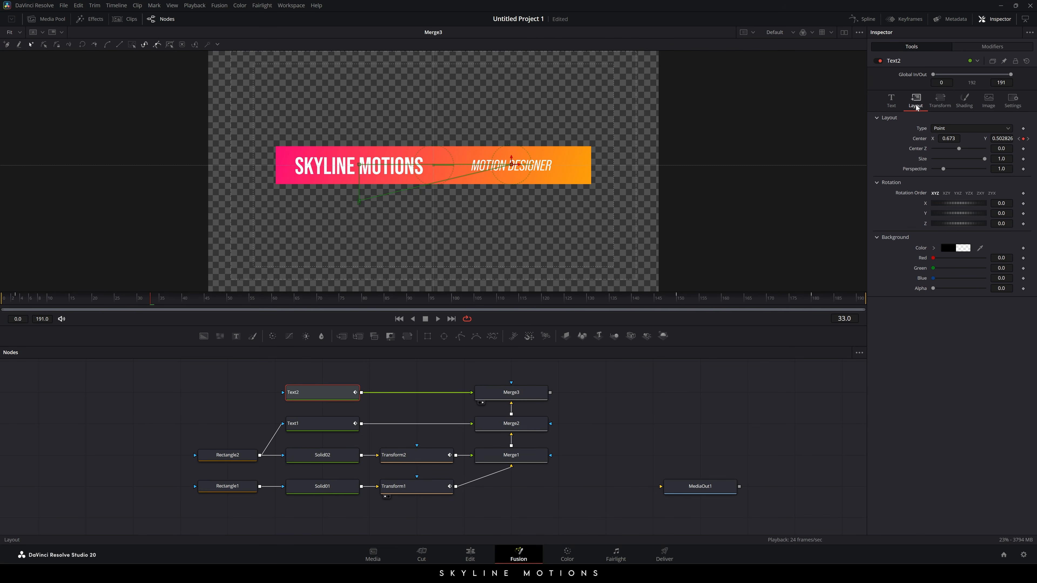
pyautogui.moveTo(512, 164); pyautogui.dragTo(528, 164)
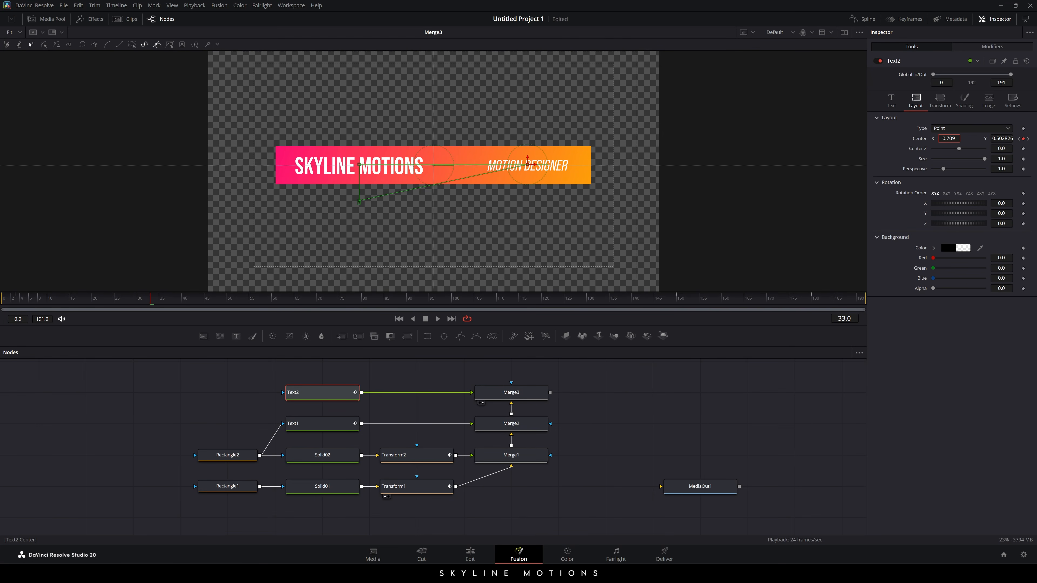
pyautogui.doubleClick(949, 138)
pyautogui.write('.7')
pyautogui.press('Tab')
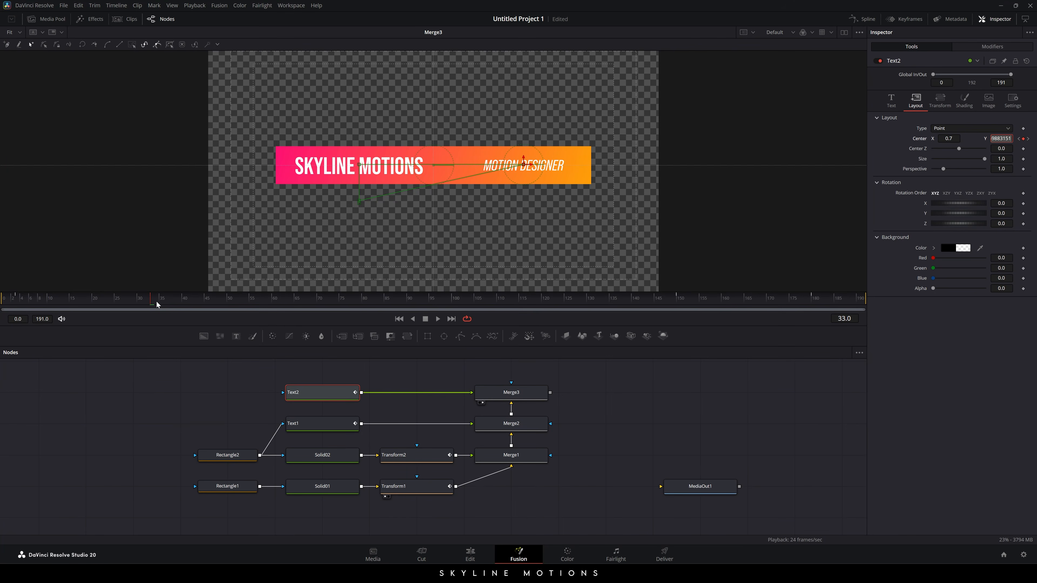
# - Set Text2's center X to 0.7 on the entry keyframe at frame 3
pyautogui.moveTo(154, 301); pyautogui.dragTo(17, 303)
pyautogui.click(949, 138)
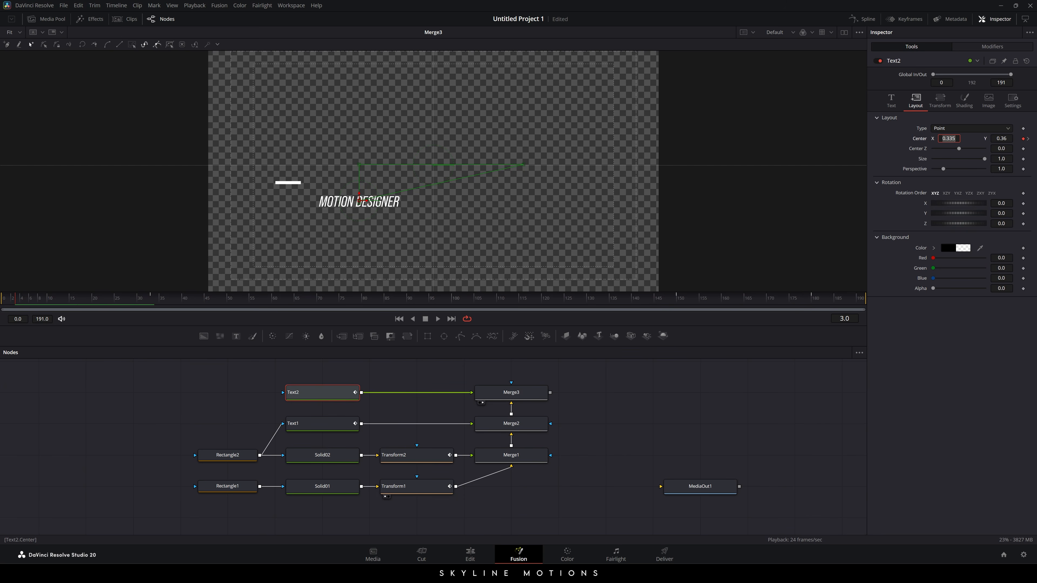
pyautogui.write('0.7')
pyautogui.press('Tab')
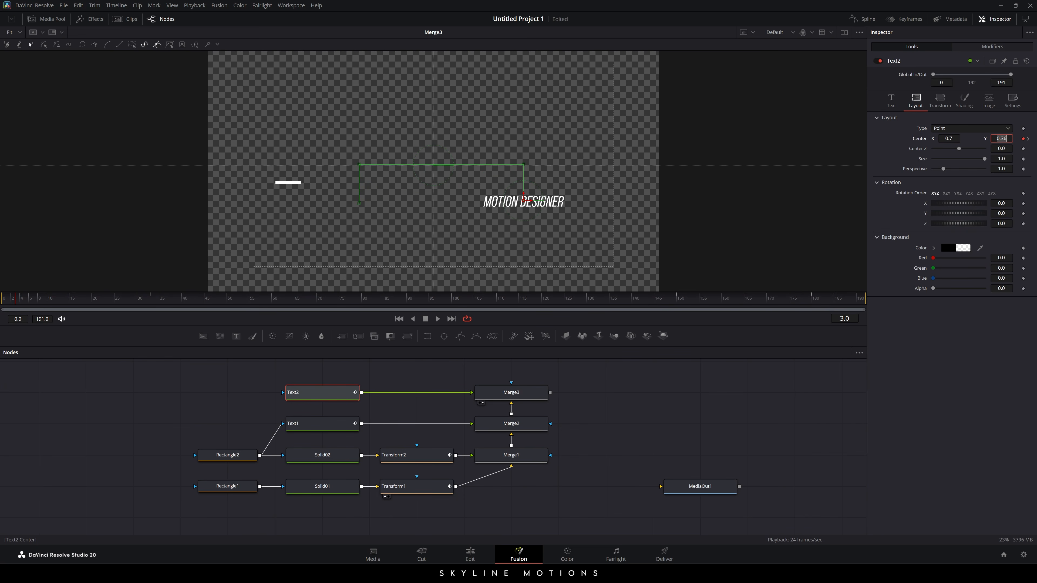
# - Set Text2's center X to 0.7 on both exit keyframes, at frames 150 and 180
pyautogui.click(667, 304)
pyautogui.click(678, 303)
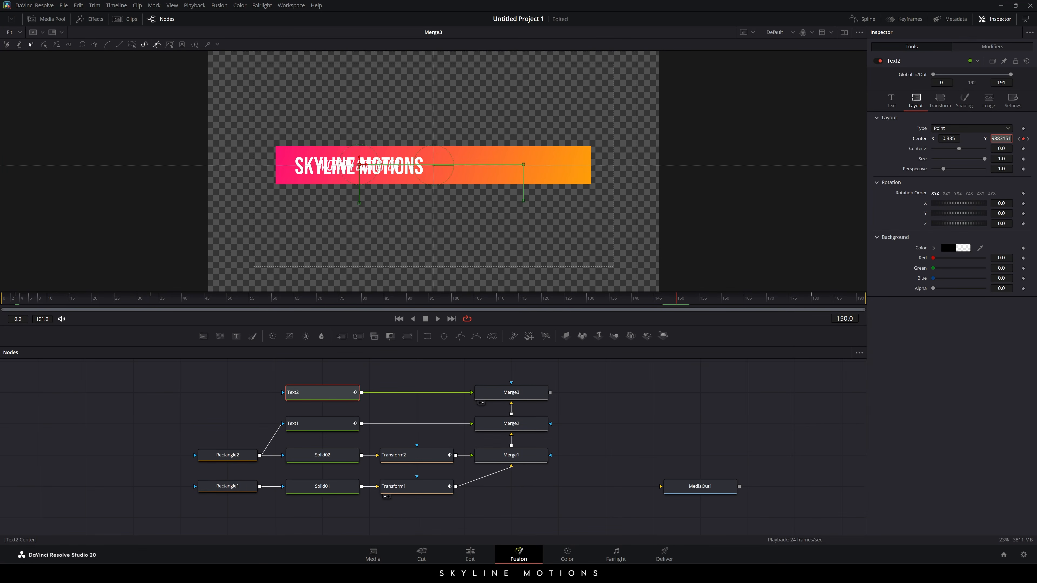
pyautogui.doubleClick(949, 138)
pyautogui.press('BackSpace')
pyautogui.write('.7')
pyautogui.press('Tab')
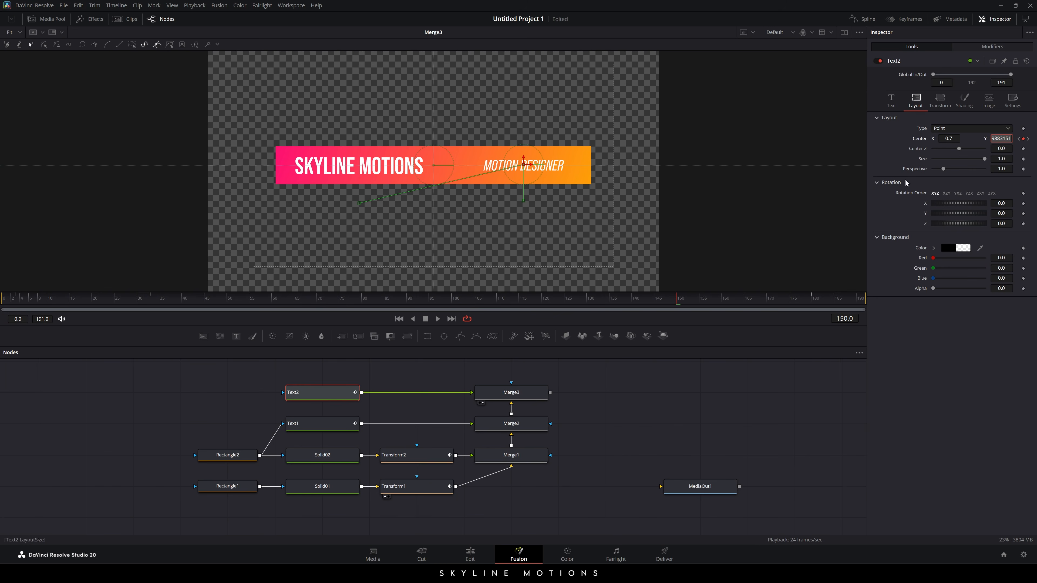
pyautogui.click(811, 301)
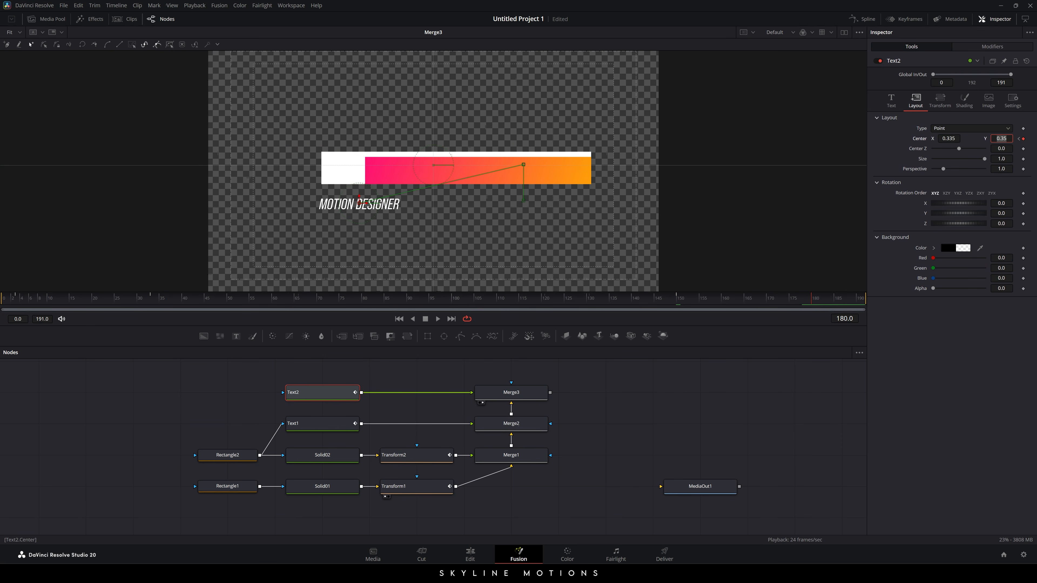
pyautogui.doubleClick(949, 139)
pyautogui.write('.7')
pyautogui.press('Tab')
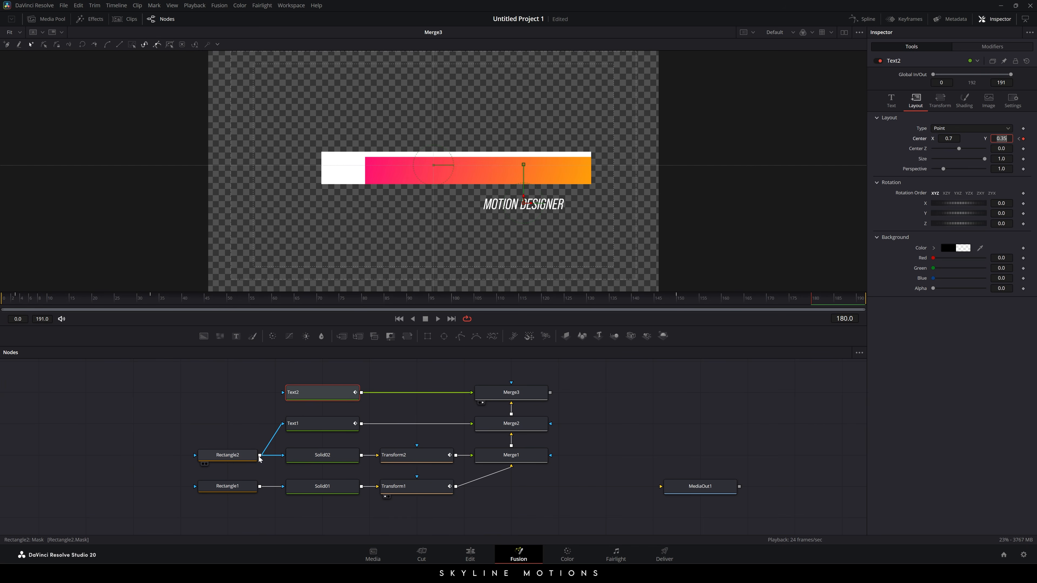
# - Mask Text2 with Rectangle2, scrub the exit animation, and move the Rectangle2 node up level with Text1
pyautogui.moveTo(260, 455); pyautogui.dragTo(306, 396)
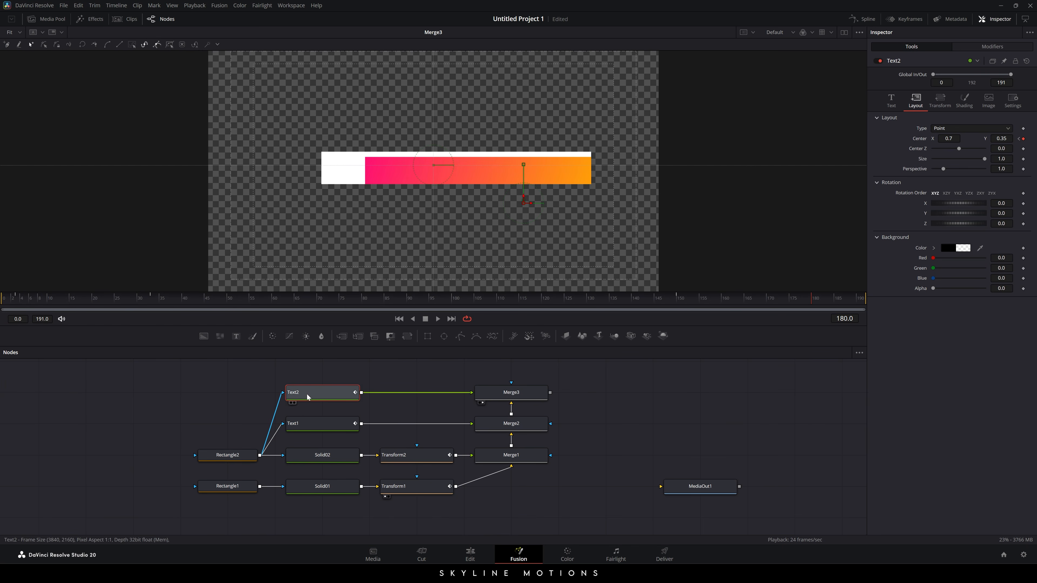
pyautogui.click(840, 303)
pyautogui.moveTo(839, 303); pyautogui.dragTo(675, 302)
pyautogui.click(227, 455)
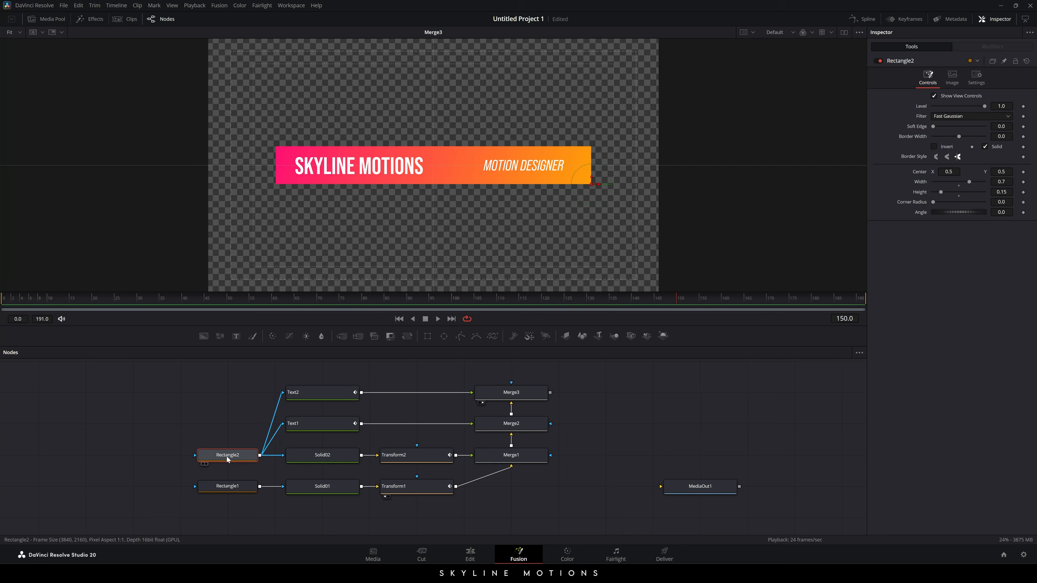
pyautogui.moveTo(228, 456); pyautogui.dragTo(237, 425)
pyautogui.click(233, 407)
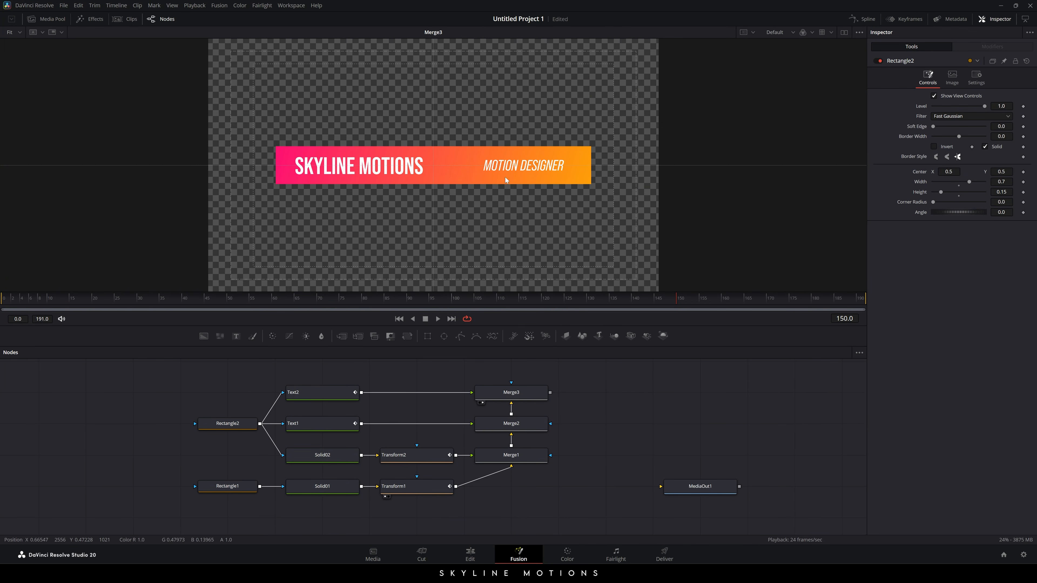
# - Show only Text2's curve in the Spline editor and shift its two entry keyframes later so the second falls on frame 40
pyautogui.click(863, 19)
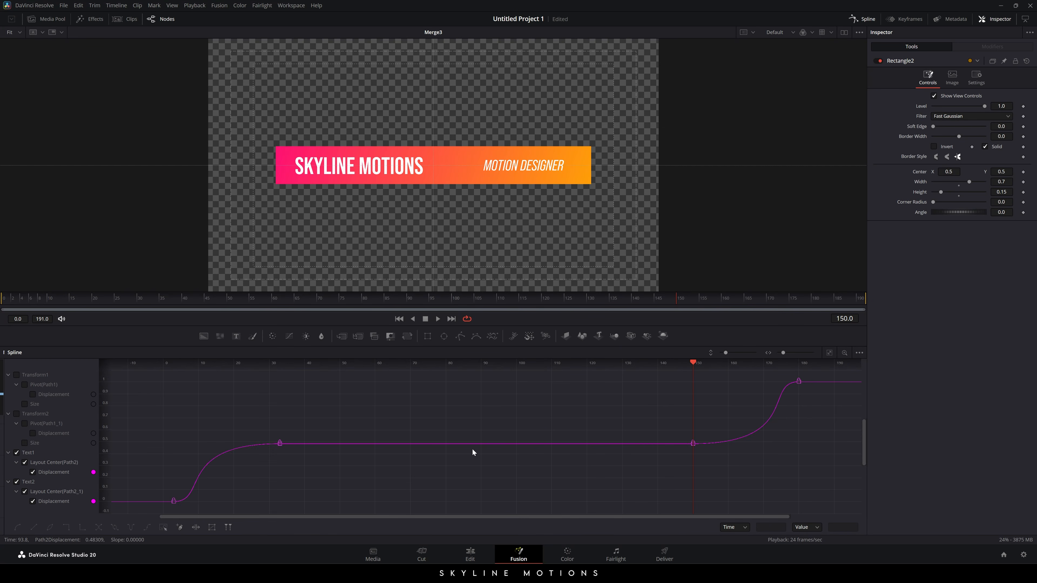
pyautogui.click(17, 454)
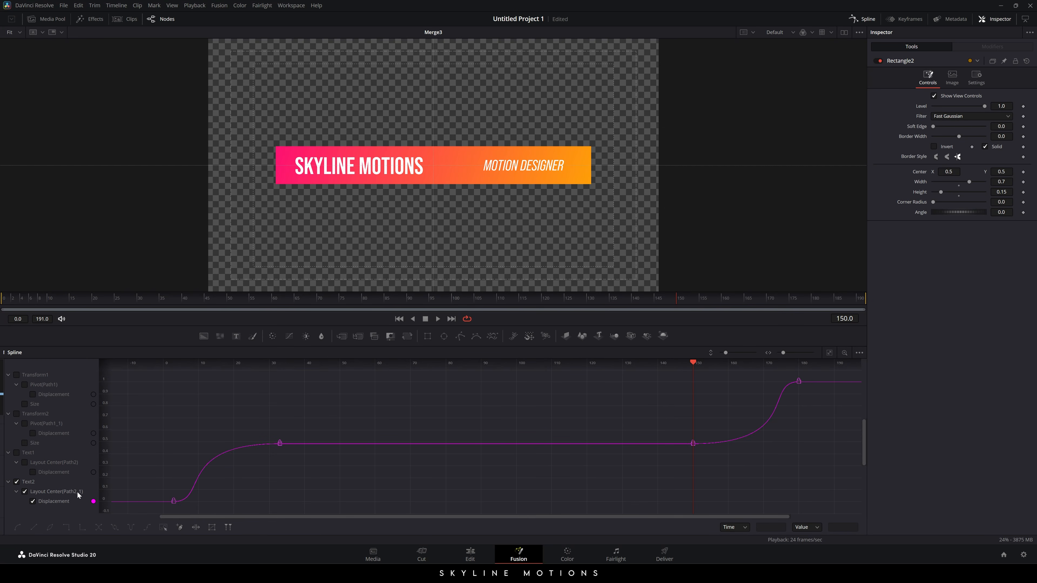
pyautogui.moveTo(155, 299); pyautogui.dragTo(184, 300)
pyautogui.moveTo(341, 425); pyautogui.dragTo(158, 509)
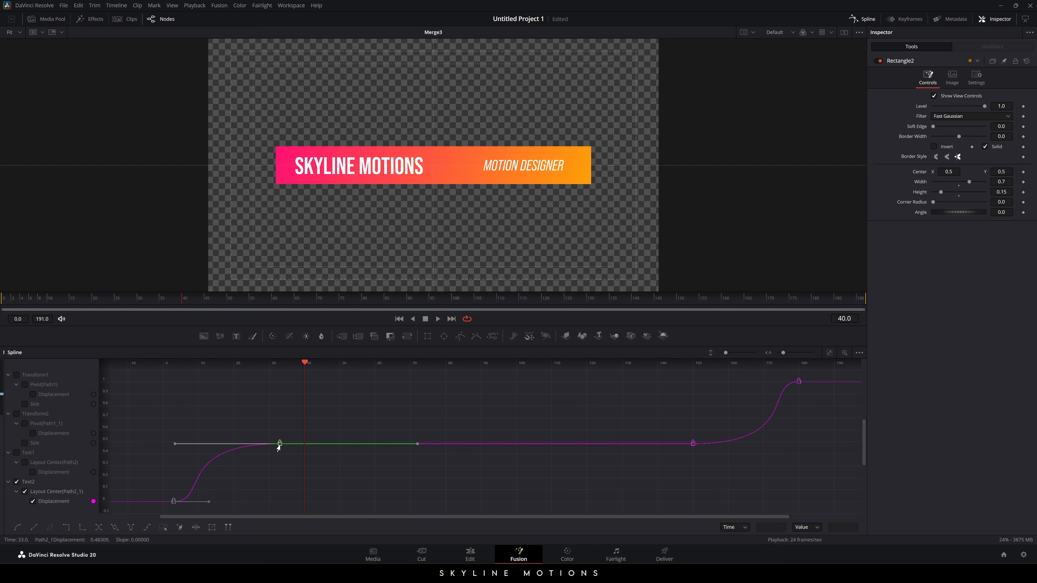
pyautogui.moveTo(281, 448); pyautogui.dragTo(303, 449)
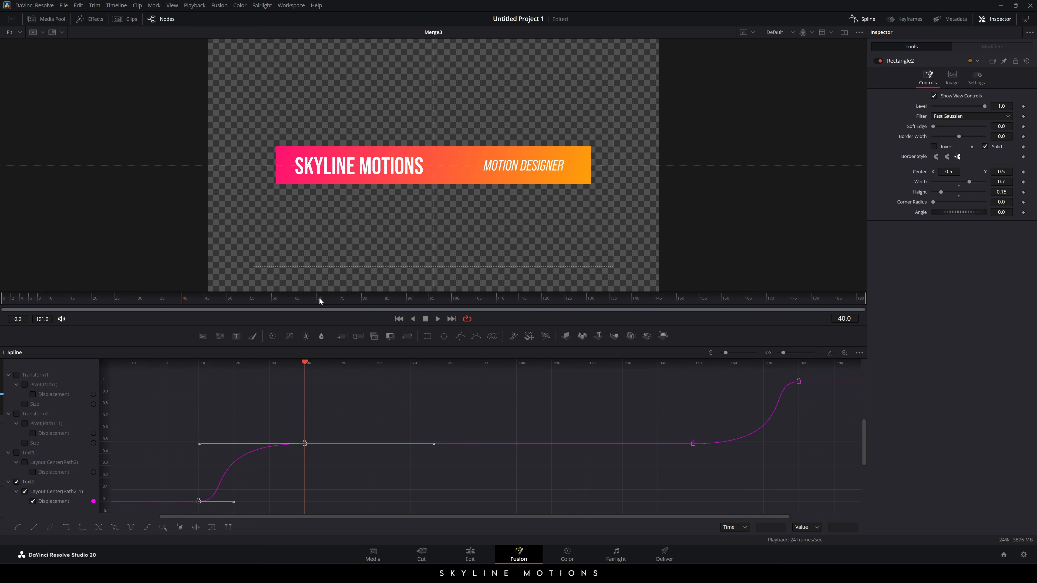
# - Shift Text2's two exit keyframes later so the first falls on frame 160, scrub the animation, and close the Spline editor
pyautogui.moveTo(320, 297); pyautogui.dragTo(510, 298)
pyautogui.moveTo(648, 310); pyautogui.dragTo(677, 309)
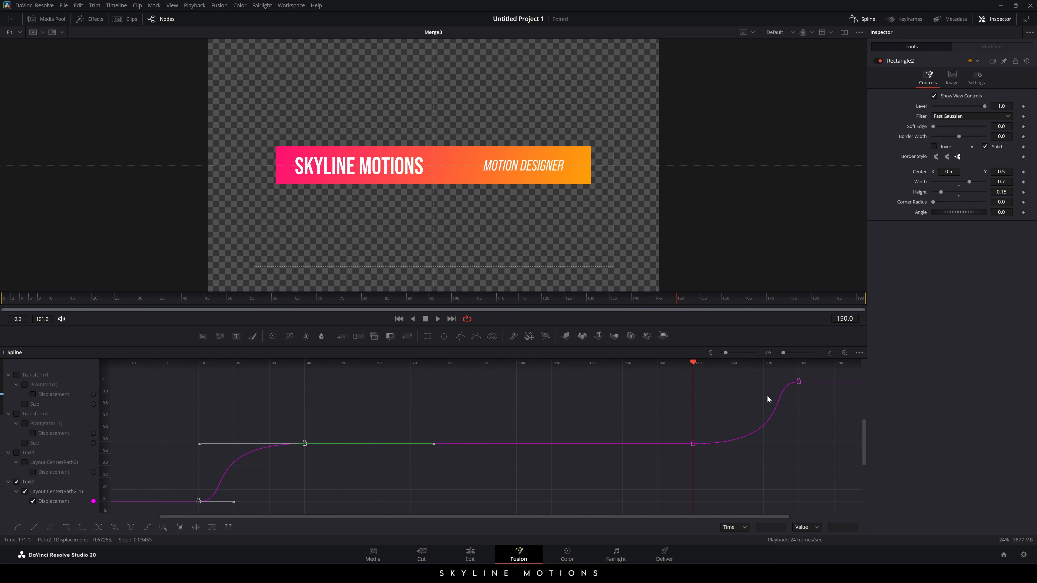
pyautogui.moveTo(685, 300); pyautogui.dragTo(723, 302)
pyautogui.moveTo(808, 371); pyautogui.dragTo(727, 447)
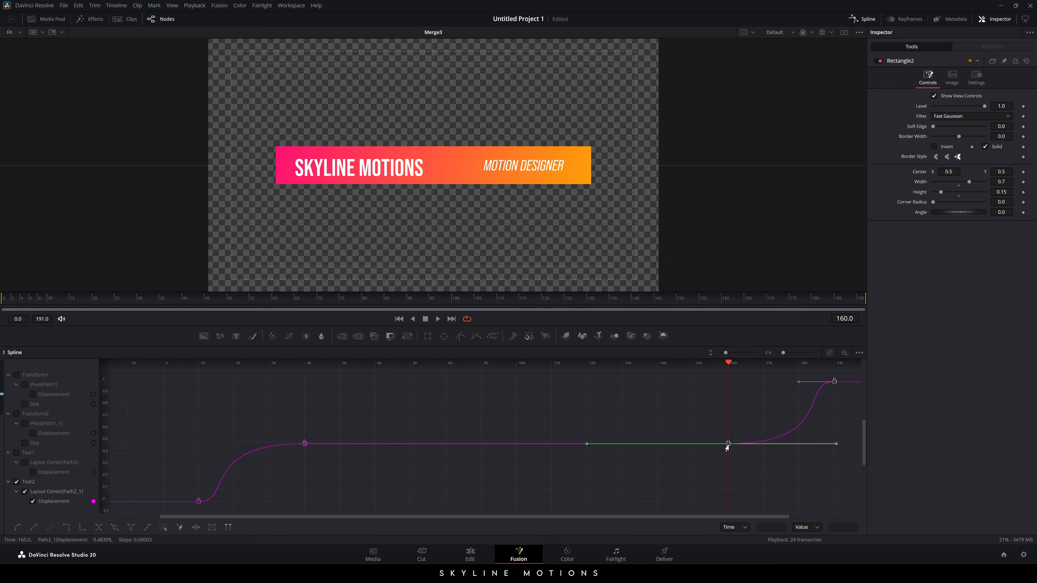
pyautogui.click(732, 429)
pyautogui.moveTo(135, 296); pyautogui.dragTo(726, 319)
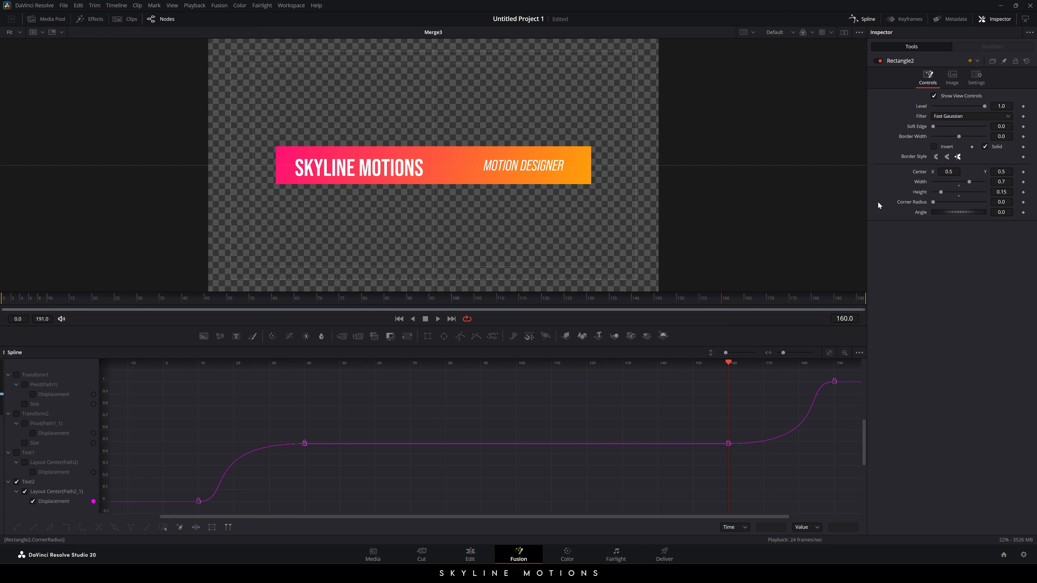
pyautogui.click(863, 22)
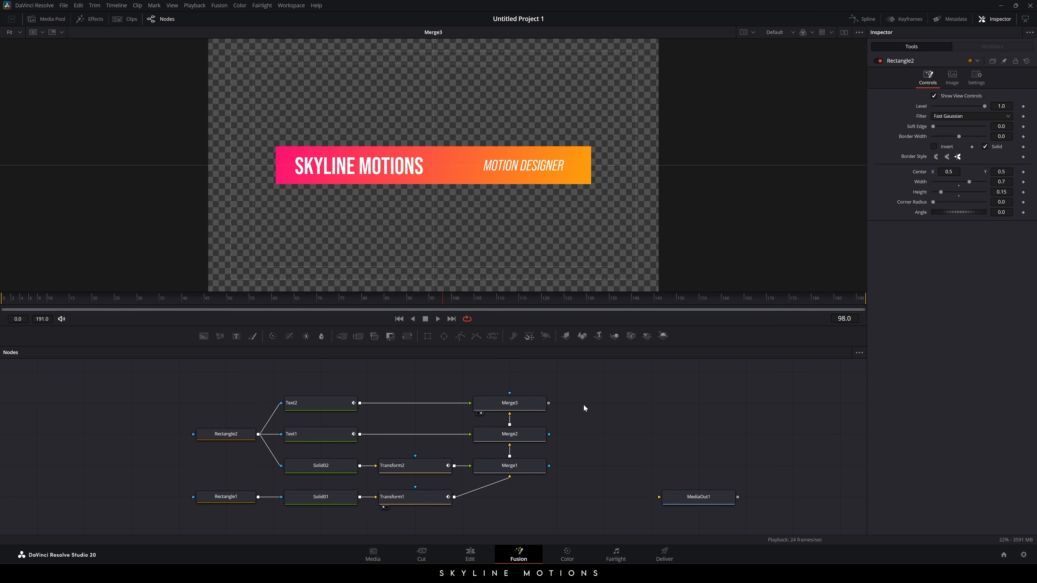
# - Add a Background node above Text2 and rename it Line
pyautogui.moveTo(597, 398); pyautogui.dragTo(599, 413)
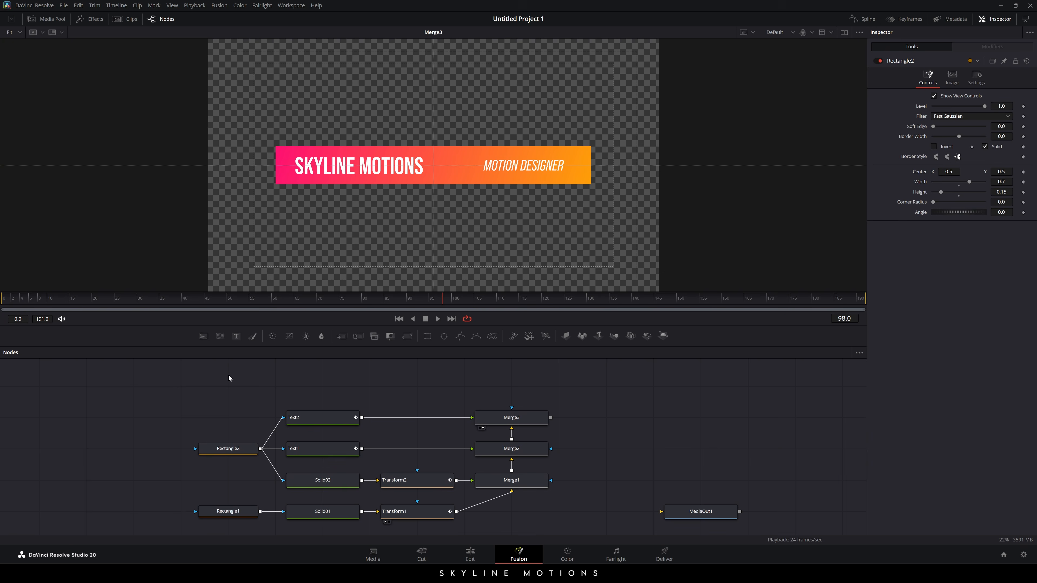
pyautogui.moveTo(203, 335); pyautogui.dragTo(323, 386)
pyautogui.moveTo(395, 394); pyautogui.dragTo(397, 426)
pyautogui.press('F2')
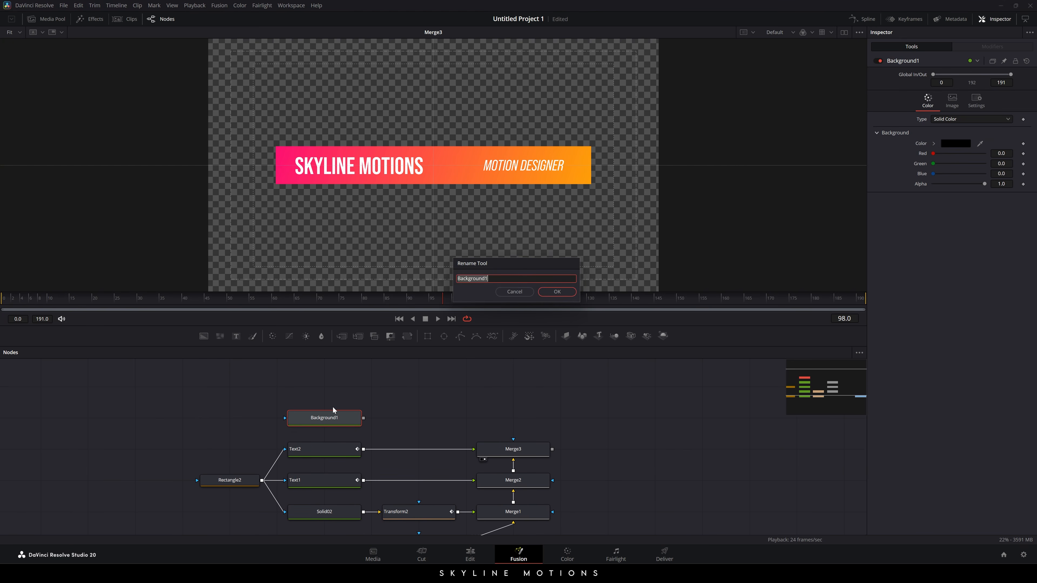
pyautogui.write('Line')
pyautogui.press('Return')
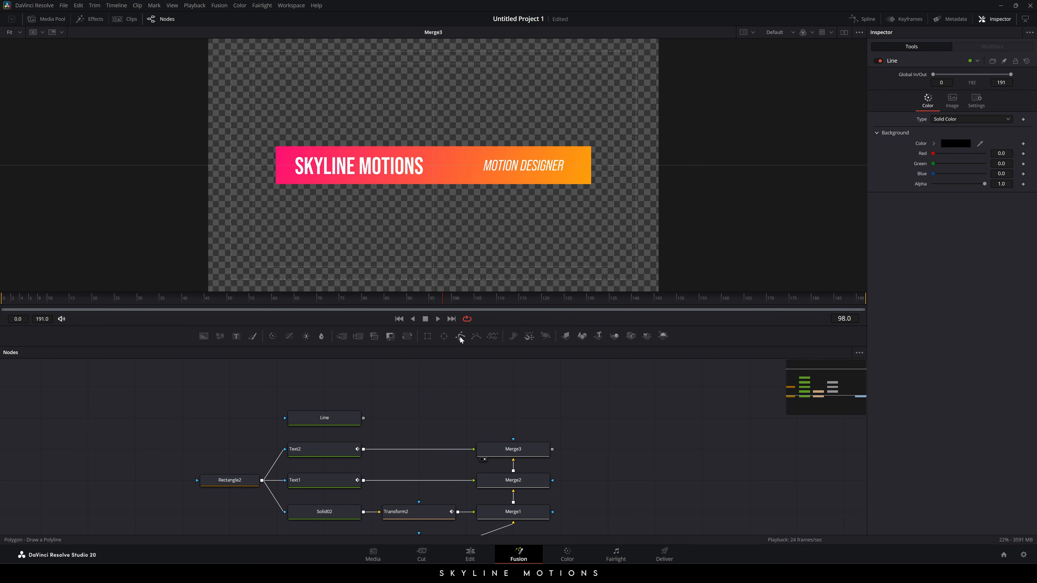
# - Attach a Polygon mask to the Line node and remove its automatic shape animation, Polygon1Polyline
pyautogui.moveTo(460, 339); pyautogui.dragTo(324, 418)
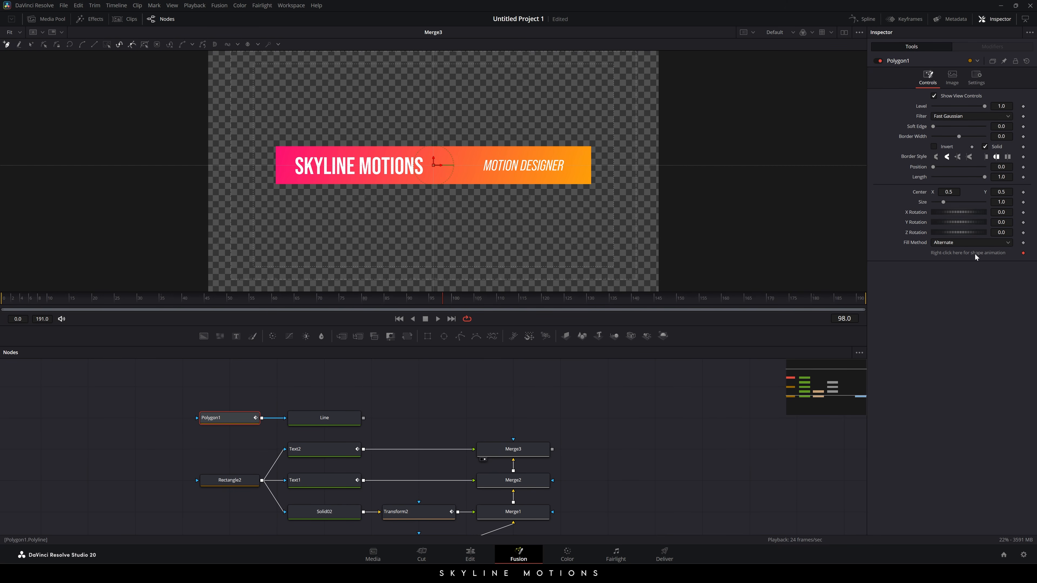
pyautogui.rightClick(955, 253)
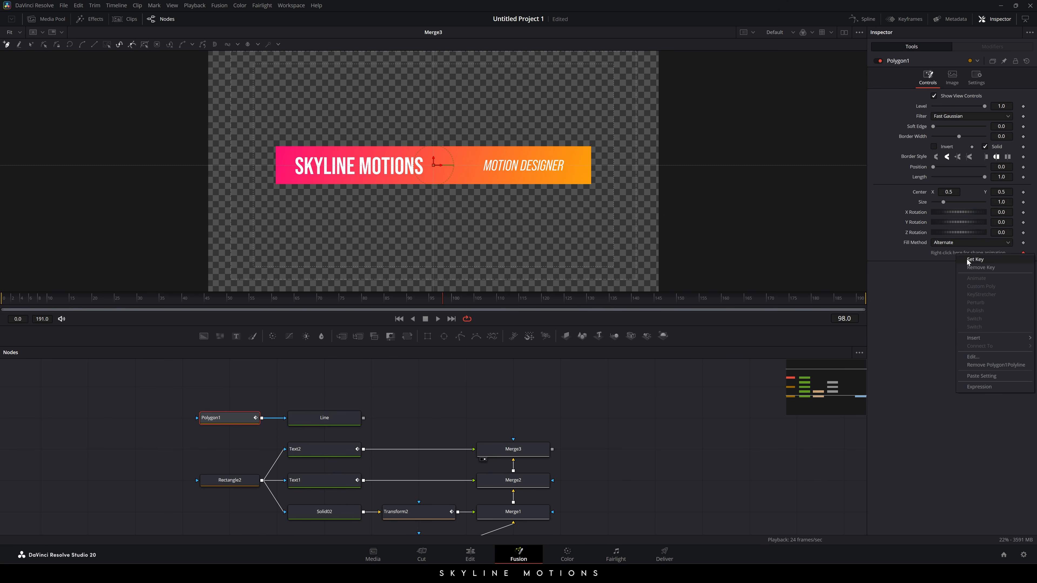
pyautogui.click(1005, 365)
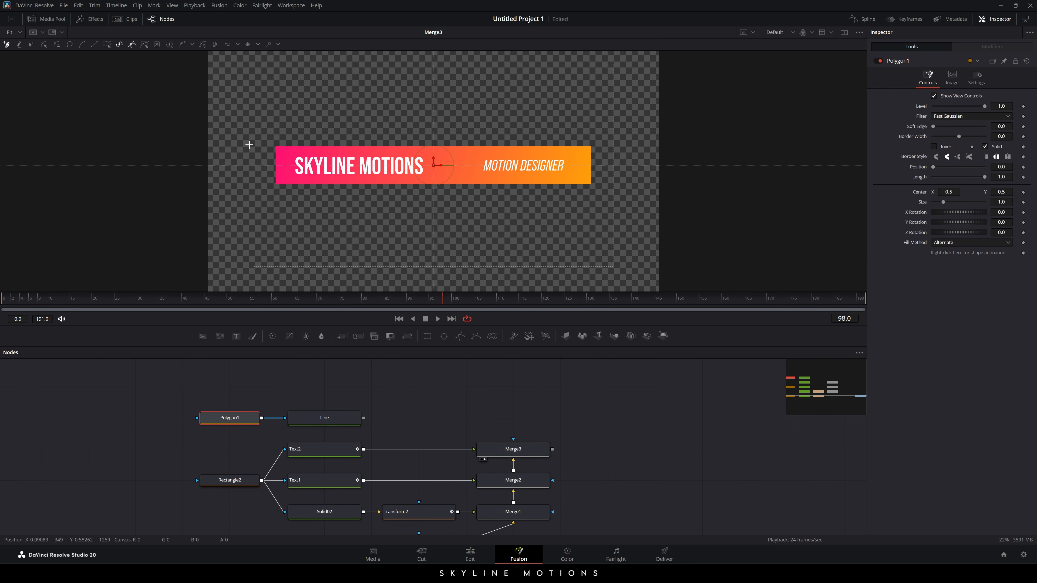
# - Draw the polygon as a straight two-point path along the gradient bar's top edge, from its top-left to its top-right corner
pyautogui.scroll(3, 267, 182)
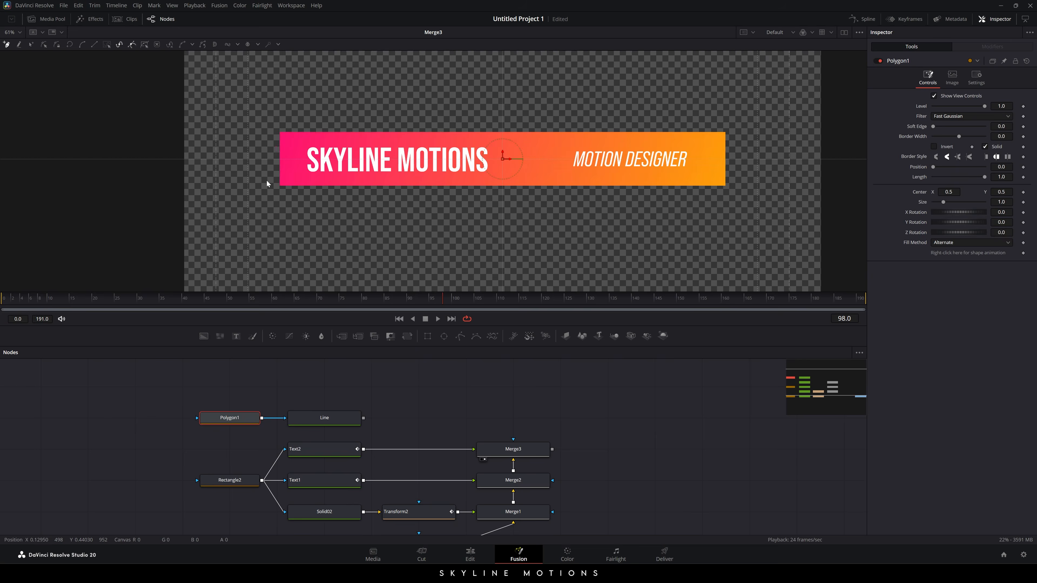
pyautogui.scroll(2, 295, 117)
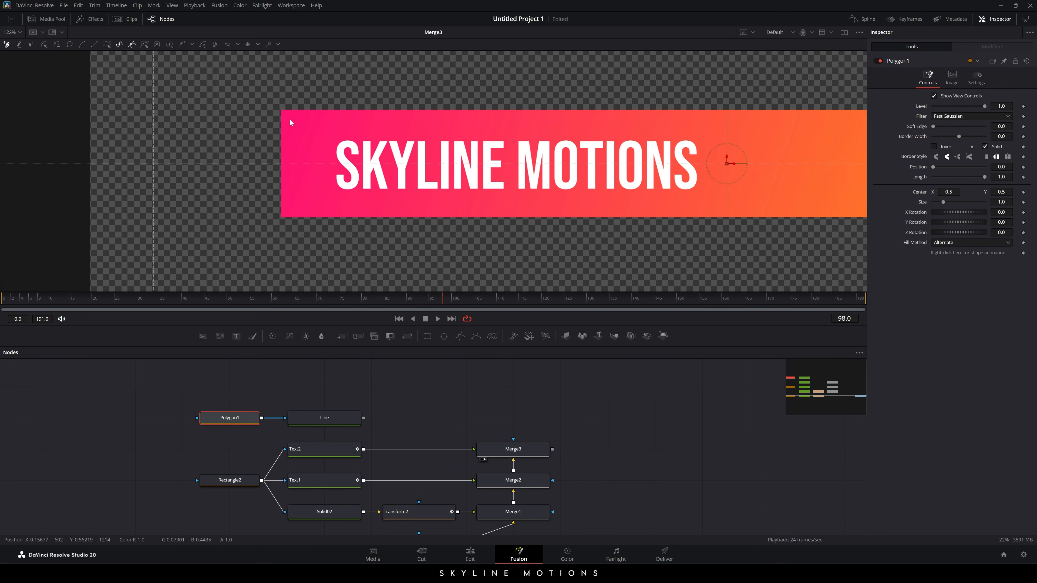
pyautogui.scroll(1, 300, 140)
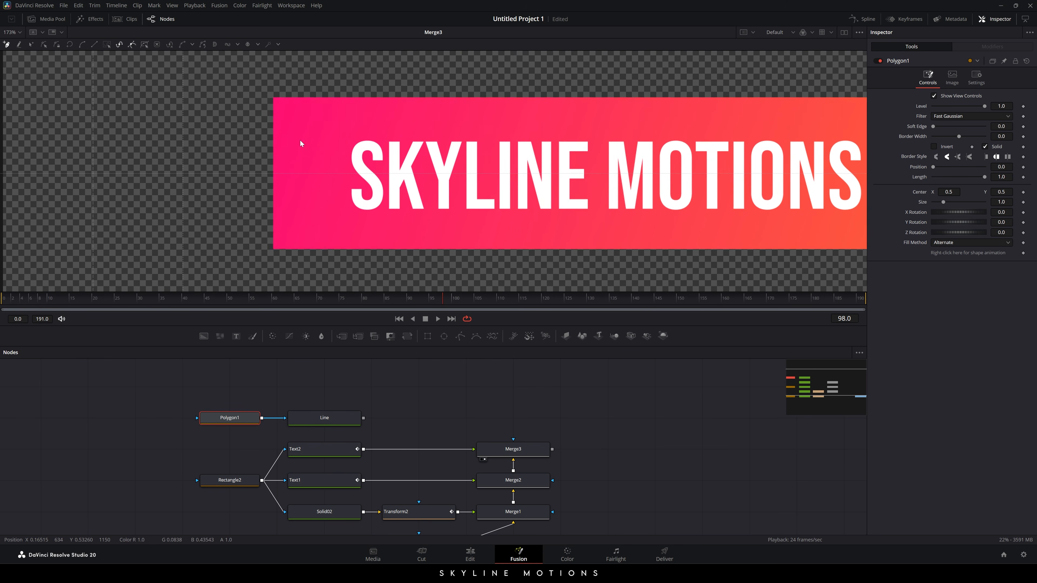
pyautogui.scroll(1, 266, 133)
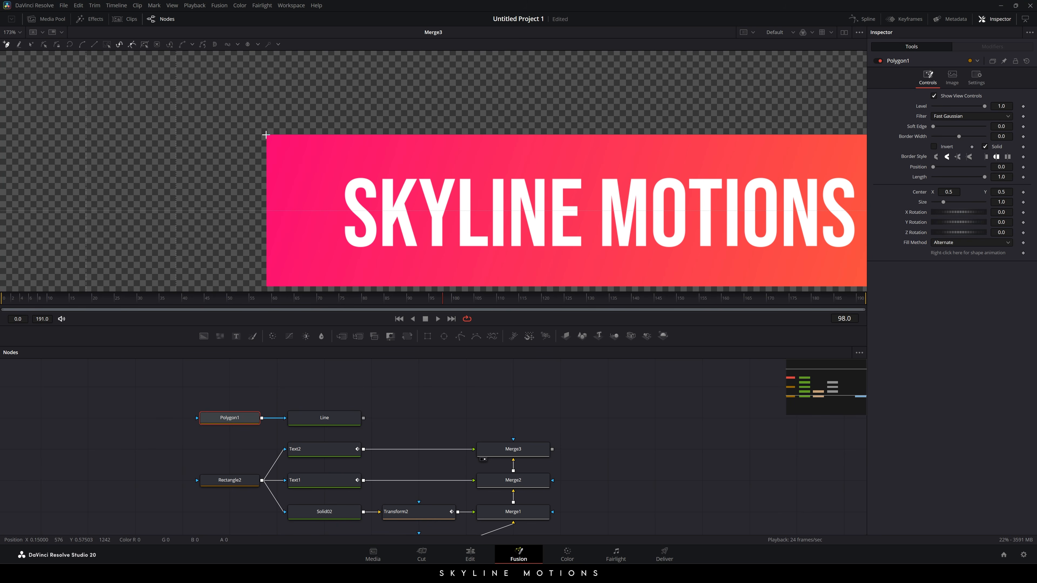
pyautogui.click(266, 135)
pyautogui.moveTo(617, 163); pyautogui.dragTo(236, 158)
pyautogui.moveTo(705, 152); pyautogui.dragTo(141, 164)
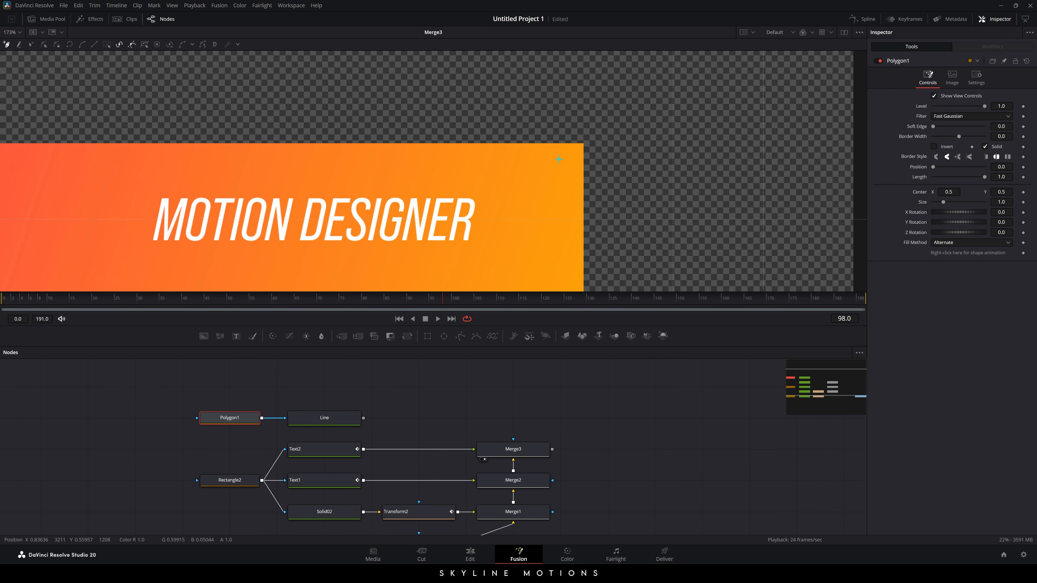
pyautogui.click(583, 142)
pyautogui.hotkey('ctrl', 'f')
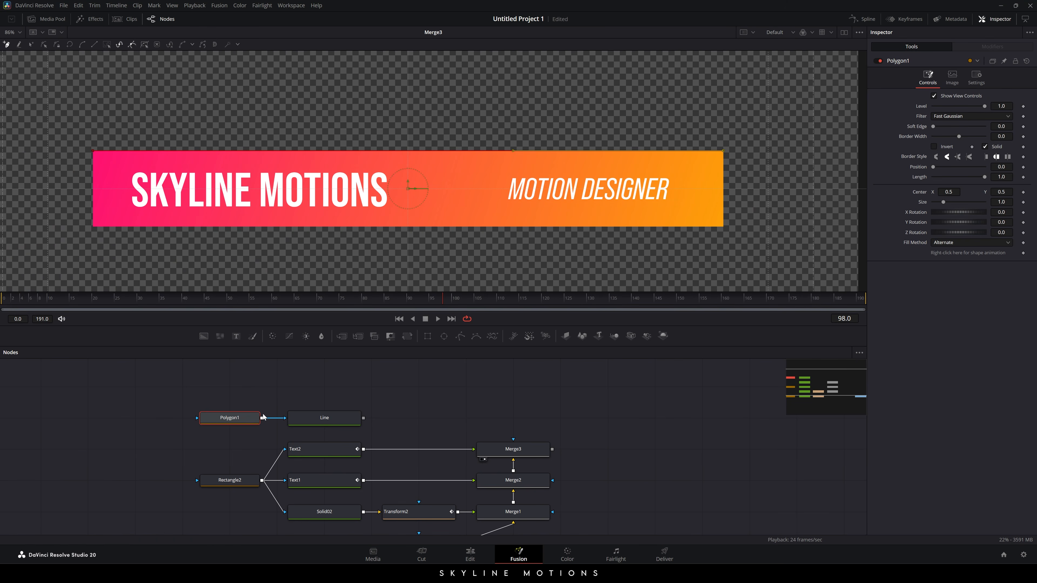
# - View the Line node, turn off the polygon's Solid option and set its Border Width to 0.0025
pyautogui.press('2')
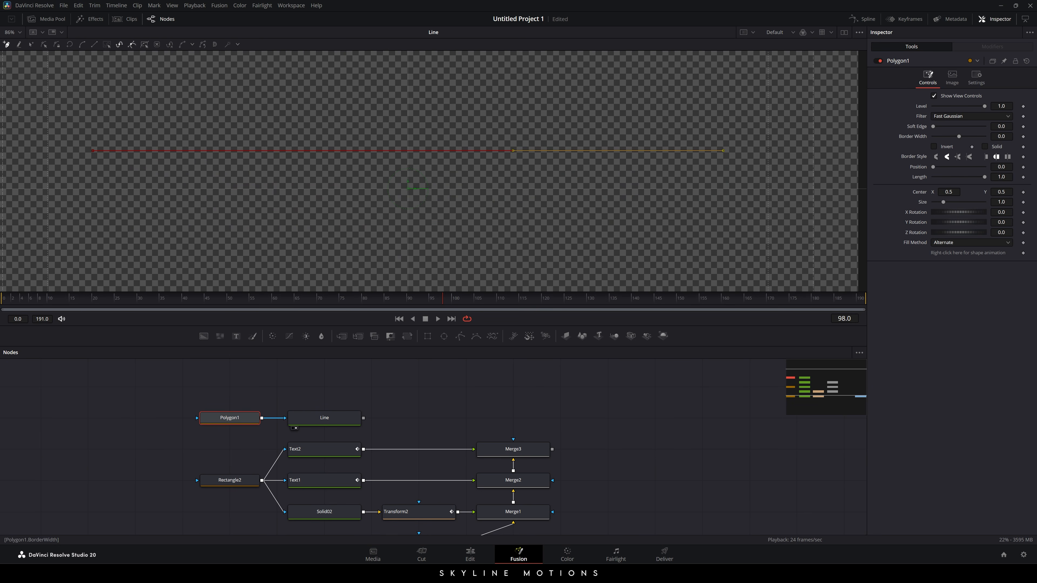
pyautogui.click(1009, 139)
pyautogui.write('025')
pyautogui.press('Tab')
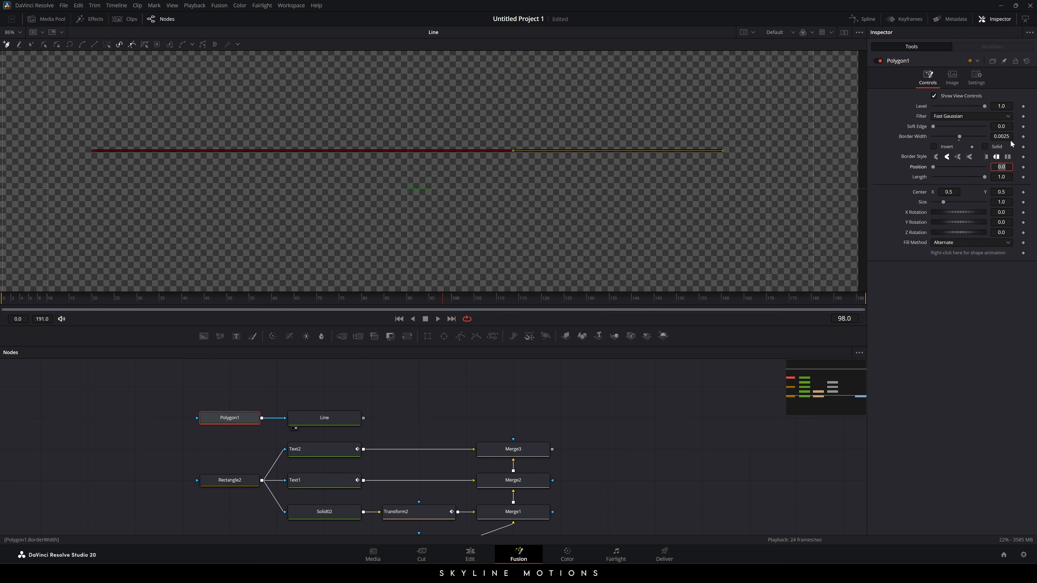
# - Set the Line node's background color to white
pyautogui.click(325, 418)
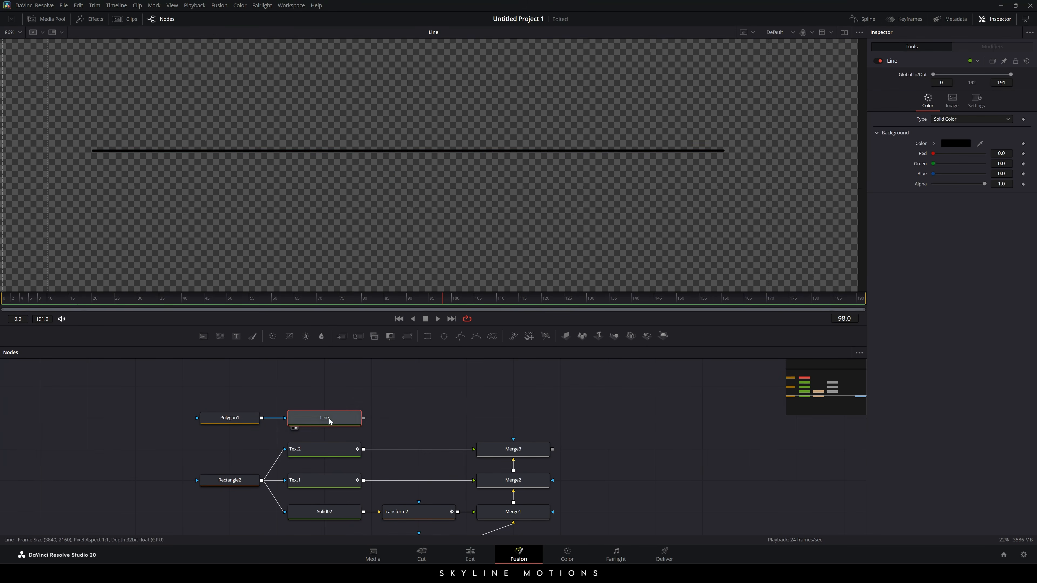
pyautogui.click(956, 144)
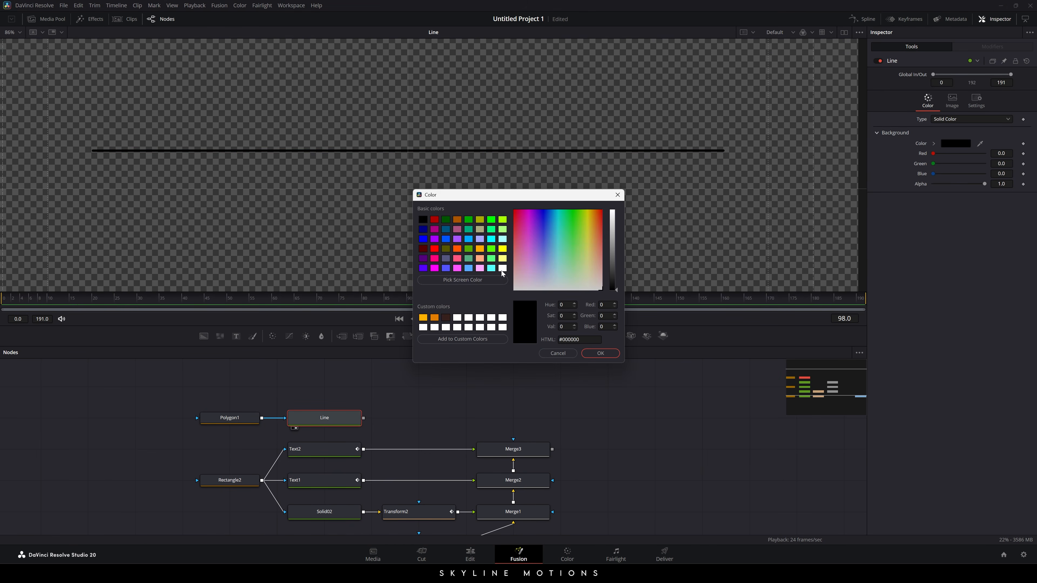
pyautogui.click(503, 268)
pyautogui.click(600, 353)
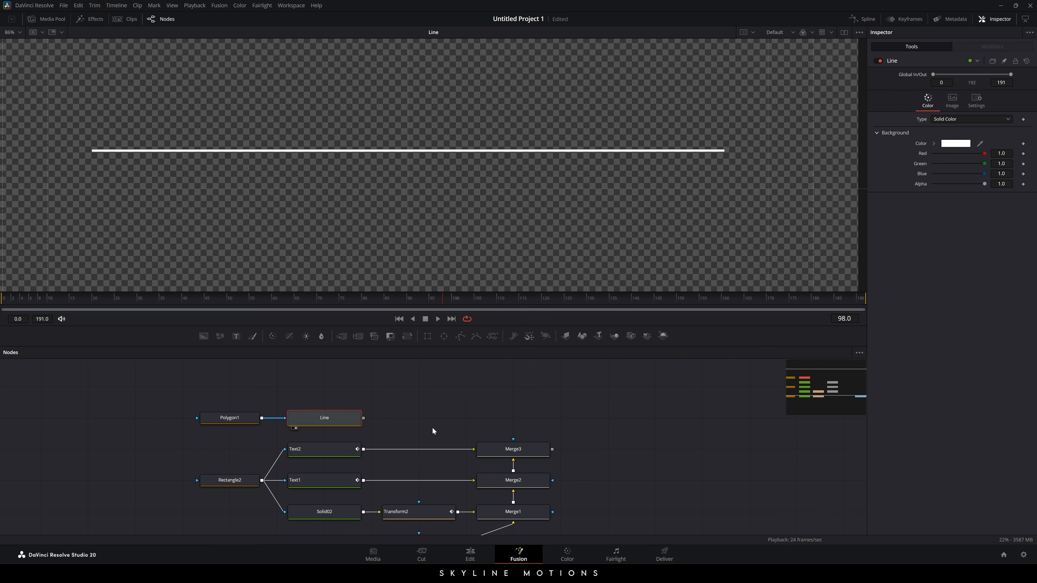
# - Change Polygon1's border style to flat end caps
pyautogui.click(230, 418)
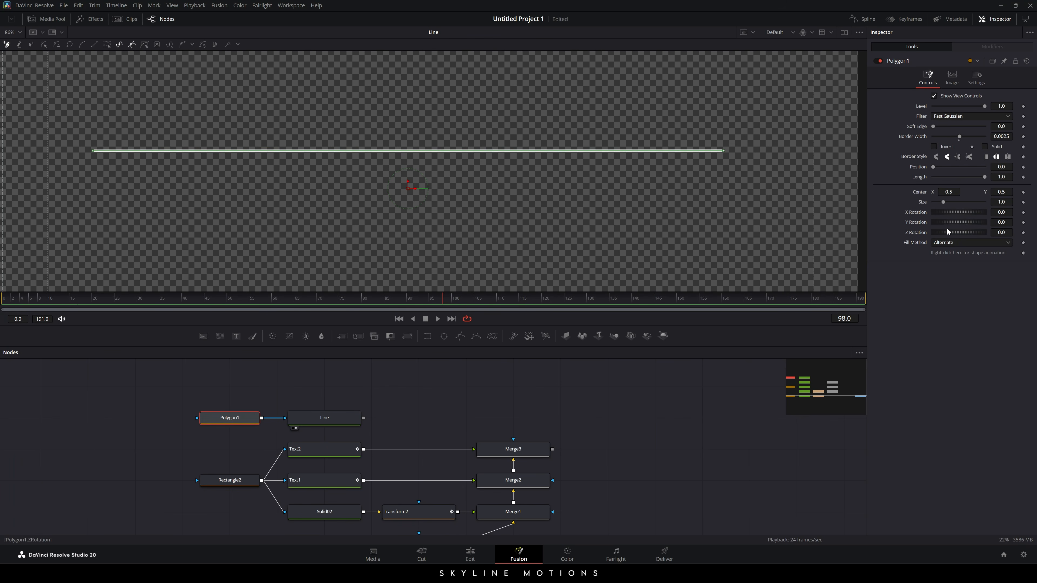
pyautogui.click(987, 159)
pyautogui.click(620, 390)
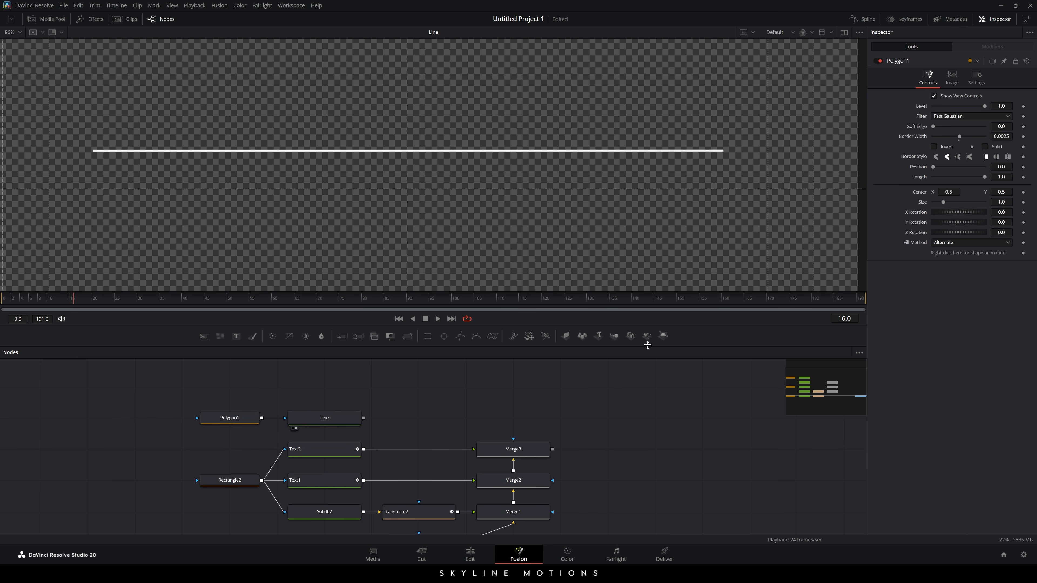
# - Animate Polygon1's Length from 0 at frame 16 to 1.0 at frame 36
pyautogui.rightClick(920, 177)
pyautogui.click(936, 182)
pyautogui.moveTo(982, 178); pyautogui.dragTo(922, 179)
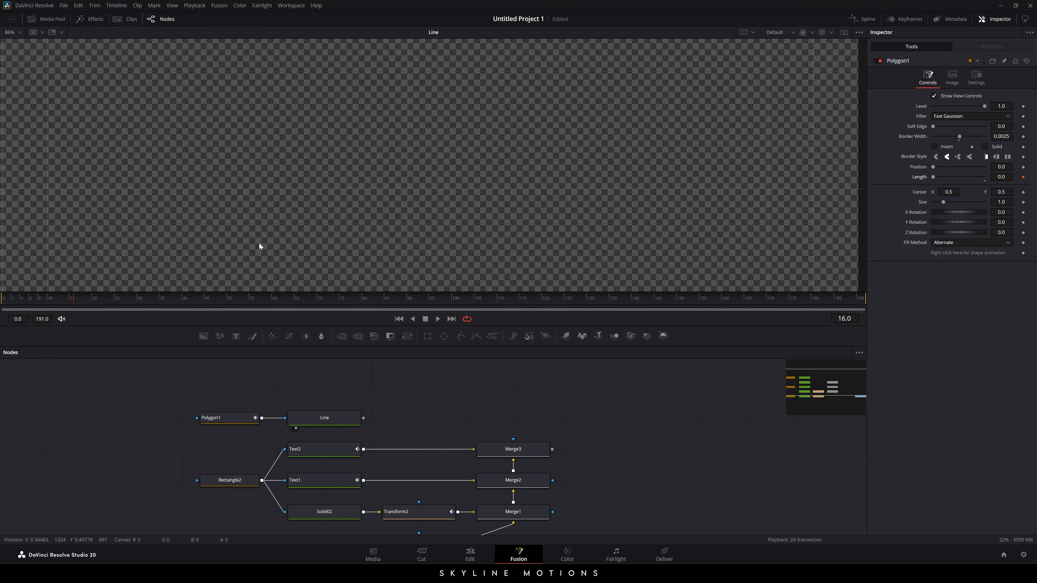
pyautogui.moveTo(123, 300); pyautogui.dragTo(147, 300)
pyautogui.moveTo(932, 177); pyautogui.dragTo(991, 178)
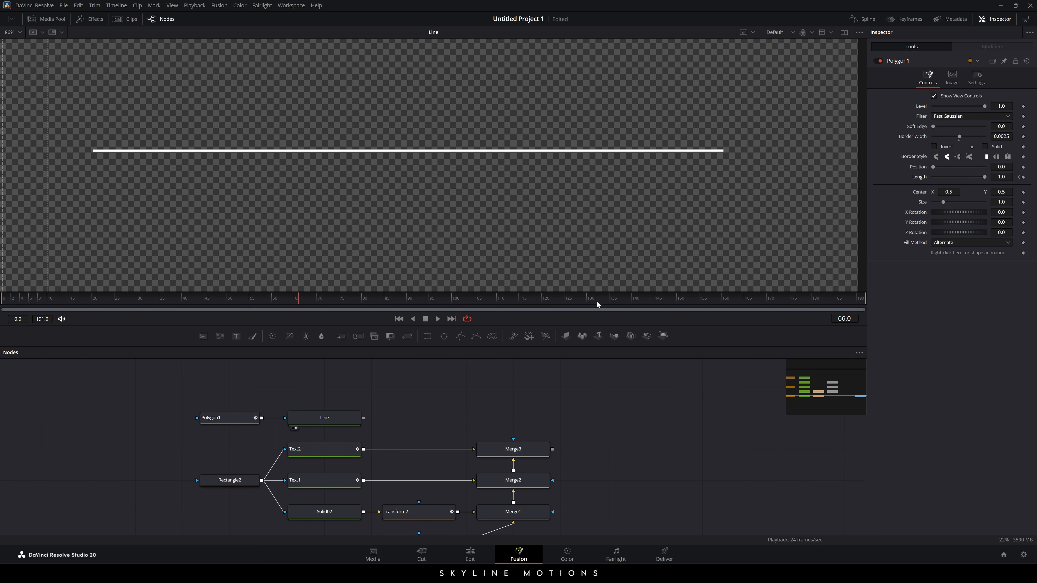
# - Set Polygon1's Length to 0.35 at frame 66
pyautogui.click(1001, 177)
pyautogui.write('.35')
pyautogui.press('Tab')
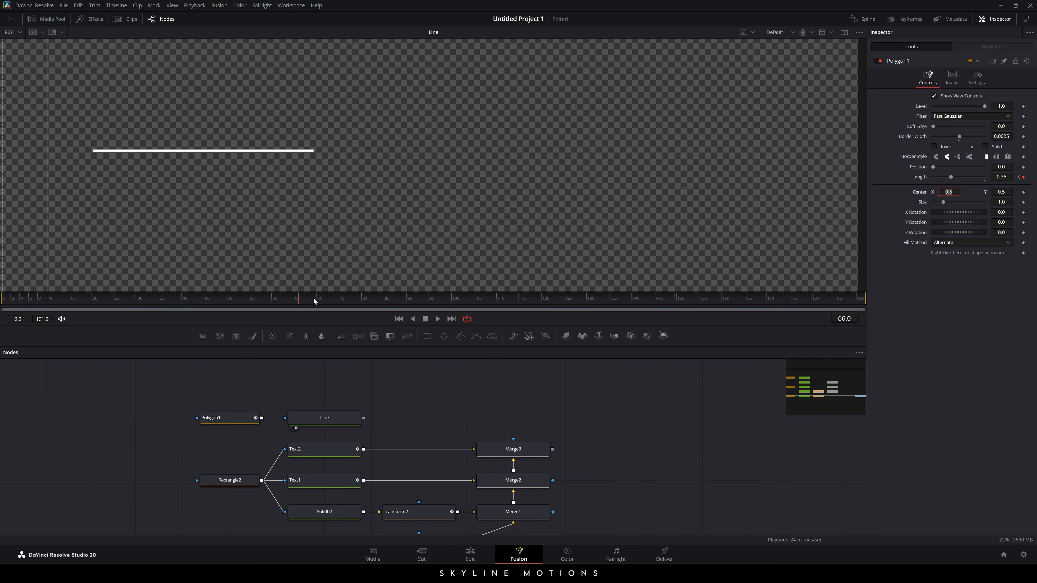
# - Add a hold keyframe for Polygon1's Length near frame 135, set Length to 0 at frame 170, and scrub the animation
pyautogui.moveTo(314, 298); pyautogui.dragTo(562, 302)
pyautogui.click(1024, 177)
pyautogui.moveTo(950, 177); pyautogui.dragTo(907, 175)
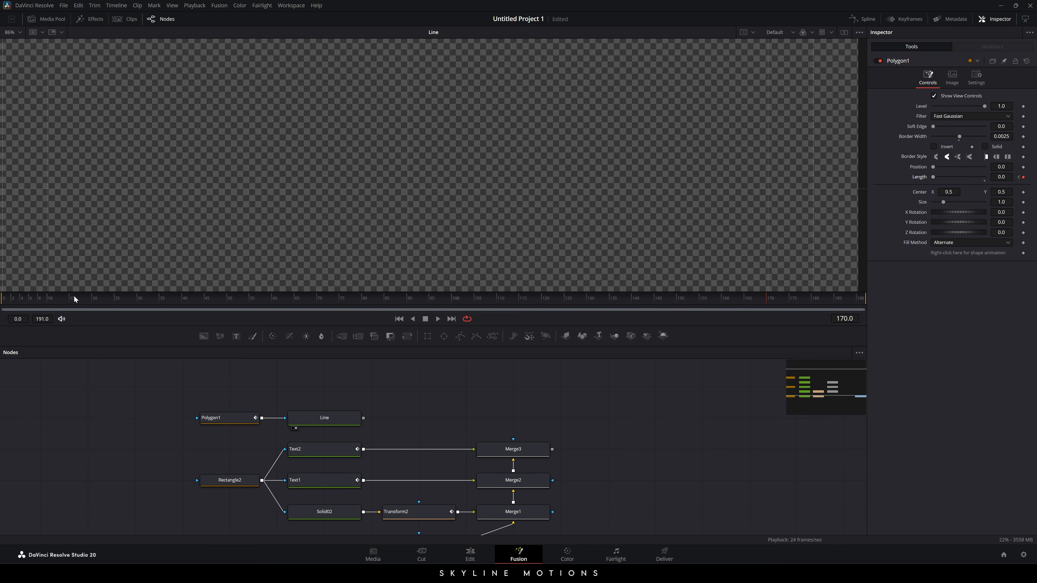
pyautogui.moveTo(74, 295); pyautogui.dragTo(829, 291)
# - Animate Polygon1's Position with keyframes of 0.65 at frame 52 and 0 at frame 22, and scrub the line animation
pyautogui.moveTo(248, 303); pyautogui.dragTo(236, 301)
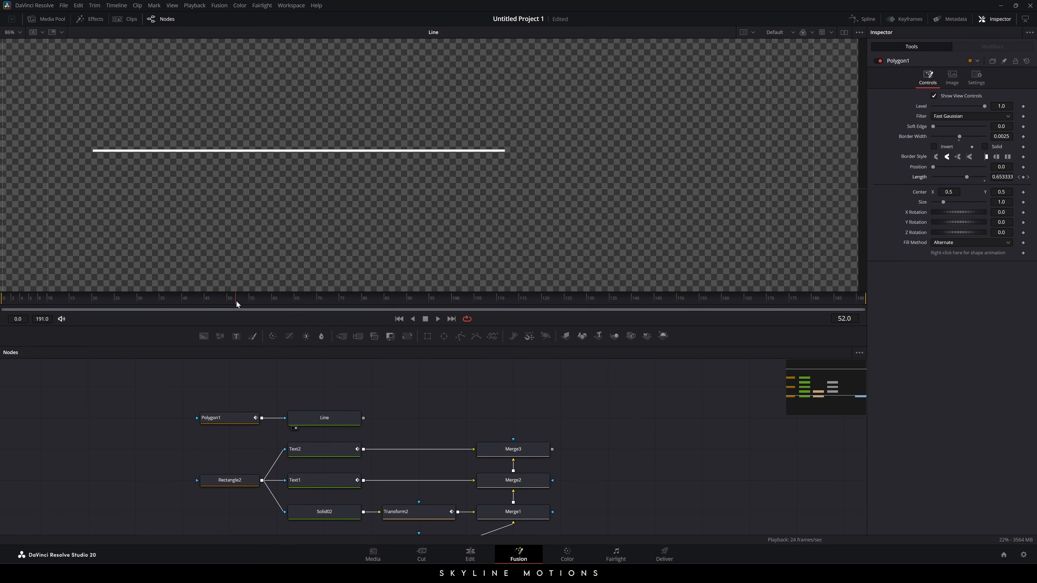
pyautogui.rightClick(918, 170)
pyautogui.click(927, 174)
pyautogui.doubleClick(1001, 167)
pyautogui.write('0.65')
pyautogui.press('Tab')
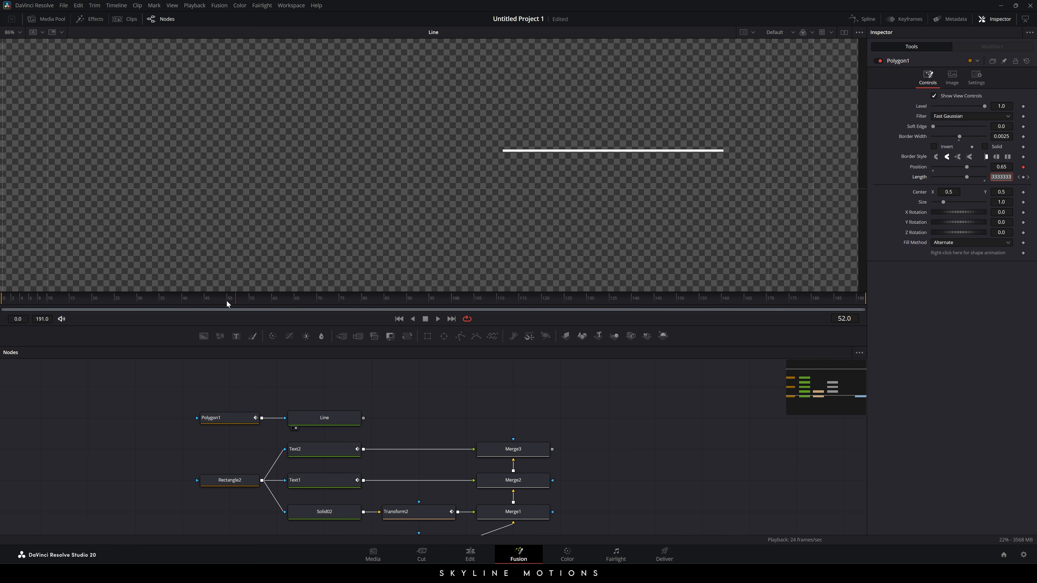
pyautogui.moveTo(227, 299); pyautogui.dragTo(101, 300)
pyautogui.moveTo(966, 168); pyautogui.dragTo(923, 167)
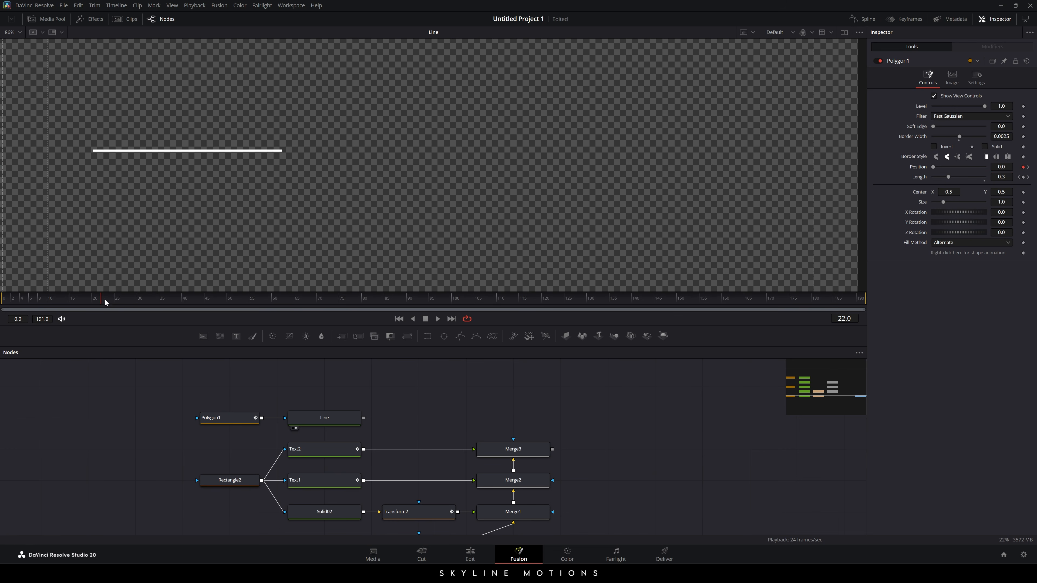
pyautogui.moveTo(86, 300); pyautogui.dragTo(452, 286)
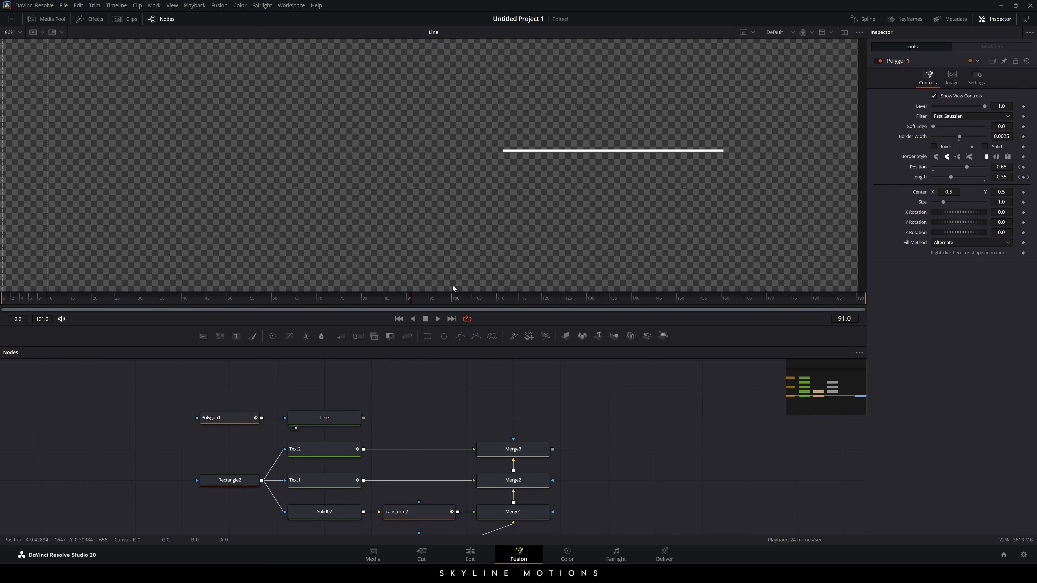
# - Save the project and show only Polygon1's Length curve in the Spline editor
pyautogui.click(862, 18)
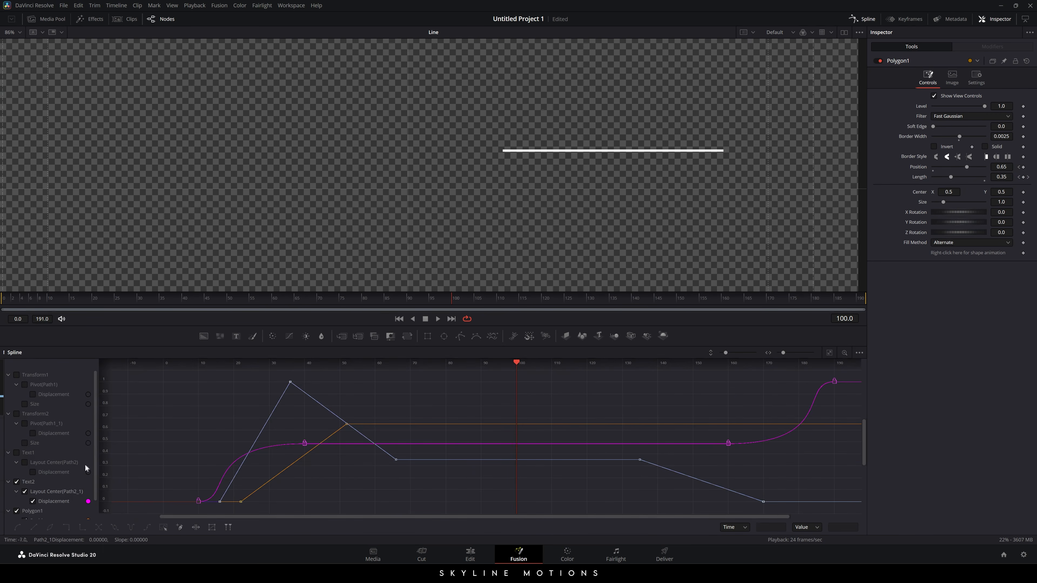
pyautogui.scroll(-2, 45, 474)
pyautogui.hotkey('ctrl', 's')
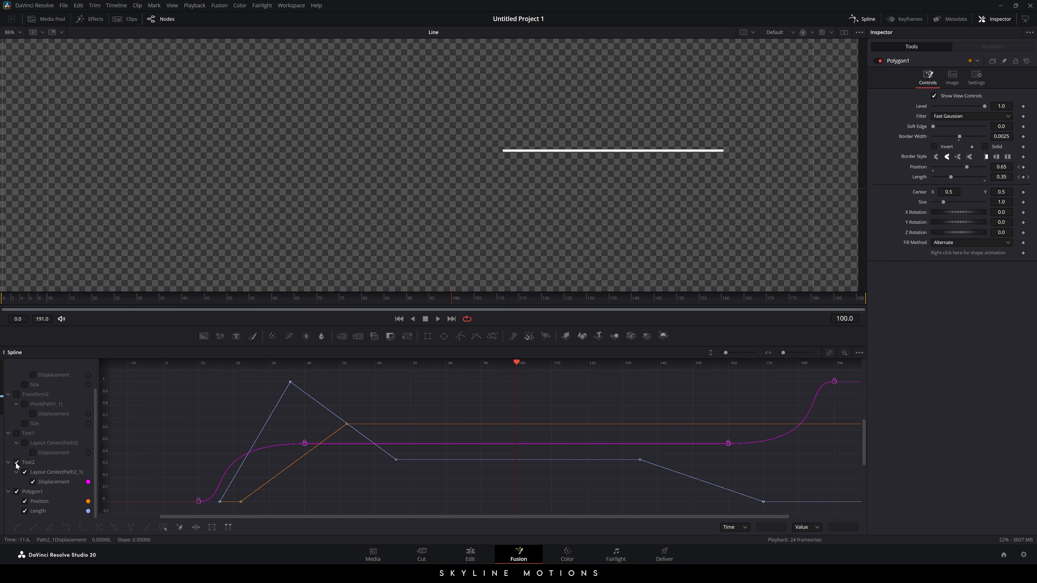
pyautogui.click(17, 462)
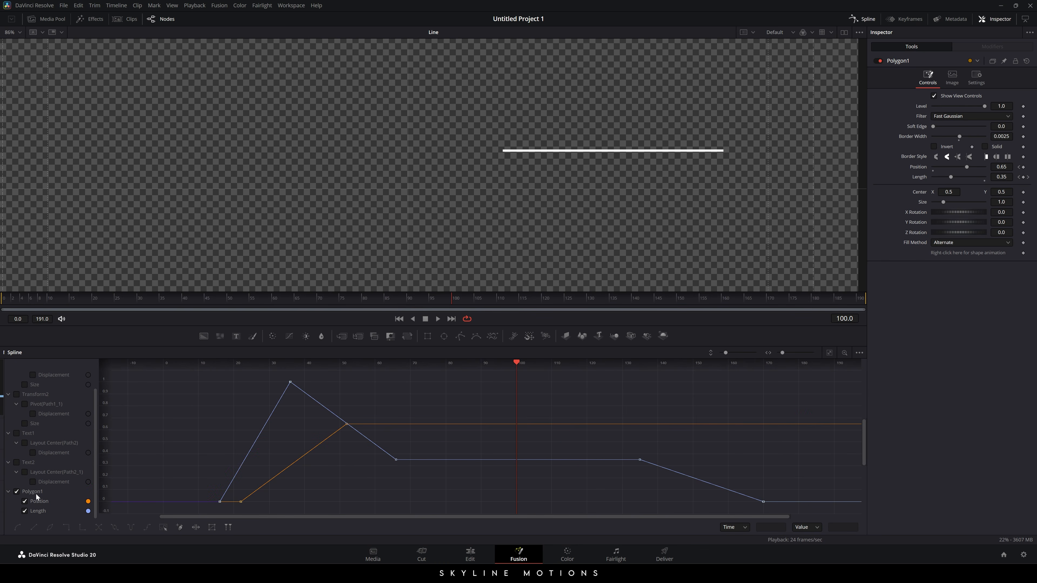
pyautogui.click(24, 501)
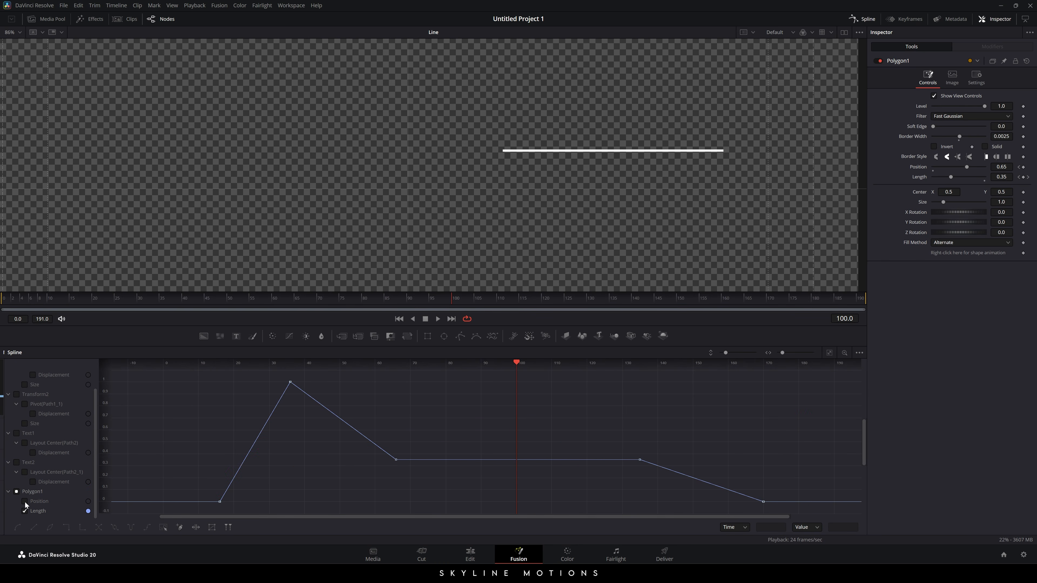
# - Smooth all entry and exit keyframes on Polygon1's Length curve
pyautogui.moveTo(170, 375); pyautogui.dragTo(415, 510)
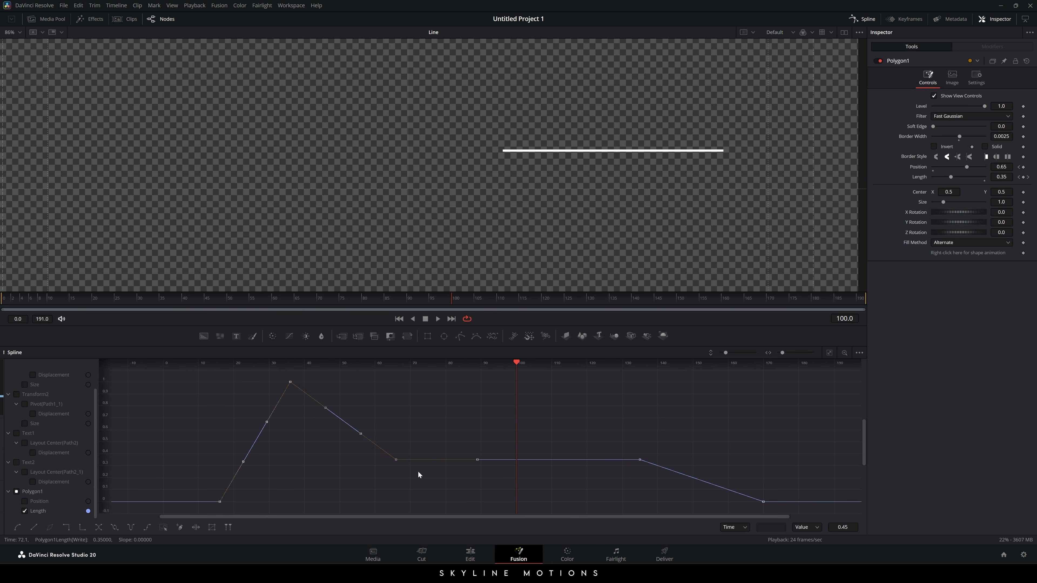
pyautogui.press('s')
pyautogui.moveTo(611, 437); pyautogui.dragTo(782, 509)
pyautogui.press('Delete')
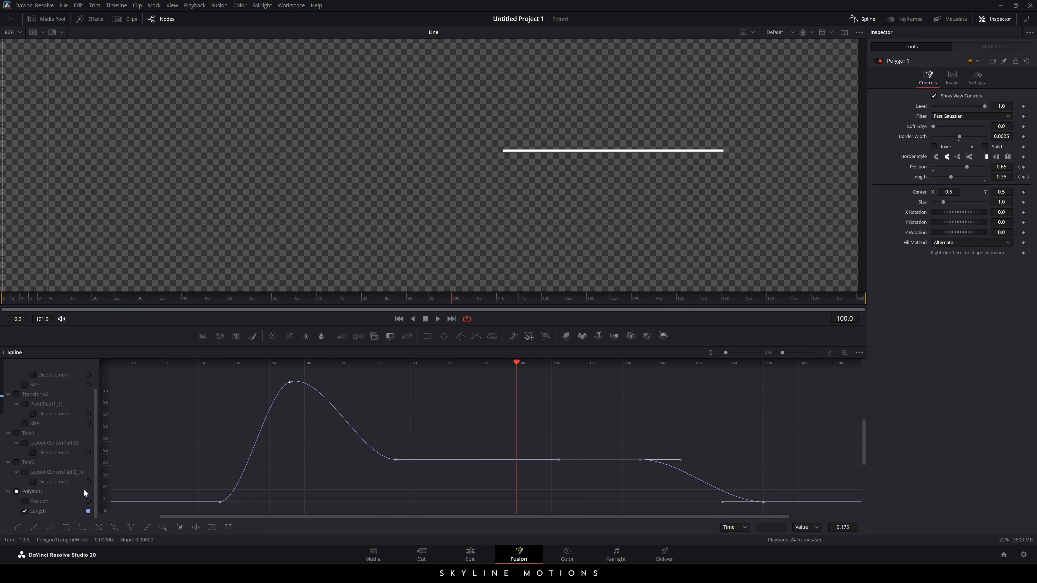
# - Show only Polygon1's Position curve, smooth its two keyframes, and close the Spline editor
pyautogui.click(25, 511)
pyautogui.click(24, 501)
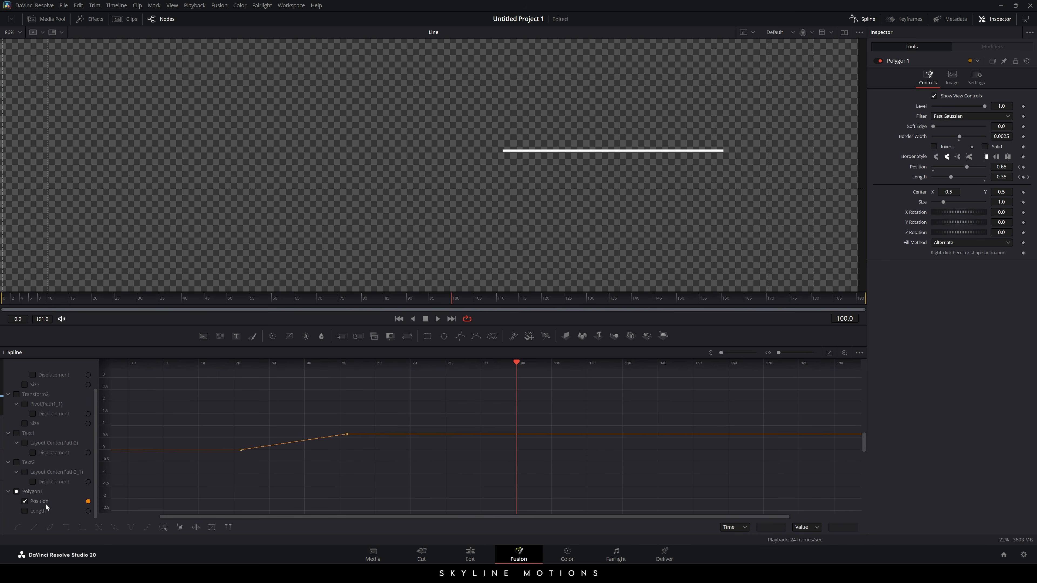
pyautogui.moveTo(398, 415); pyautogui.dragTo(231, 469)
pyautogui.press('s')
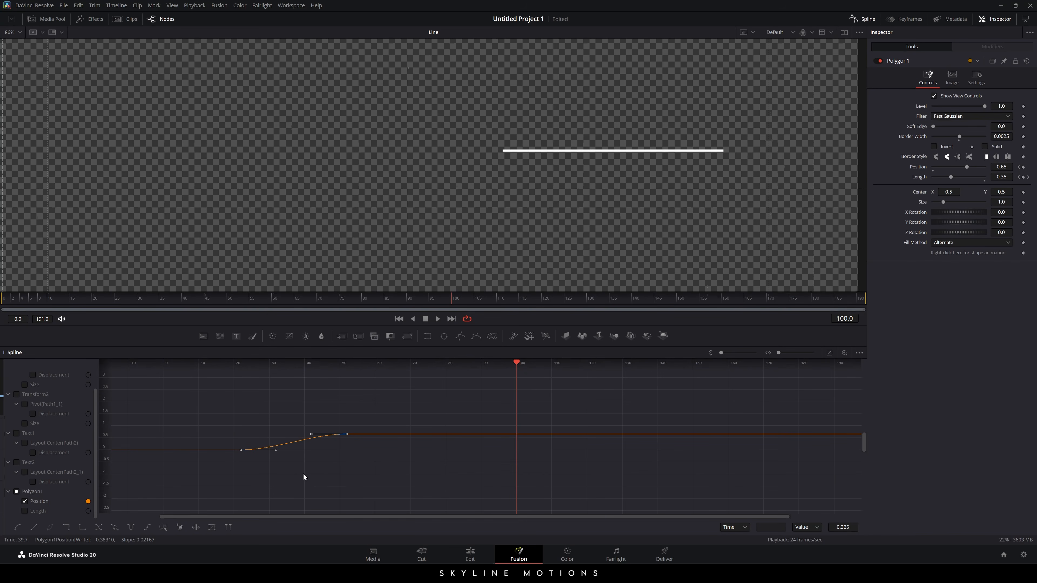
pyautogui.click(870, 21)
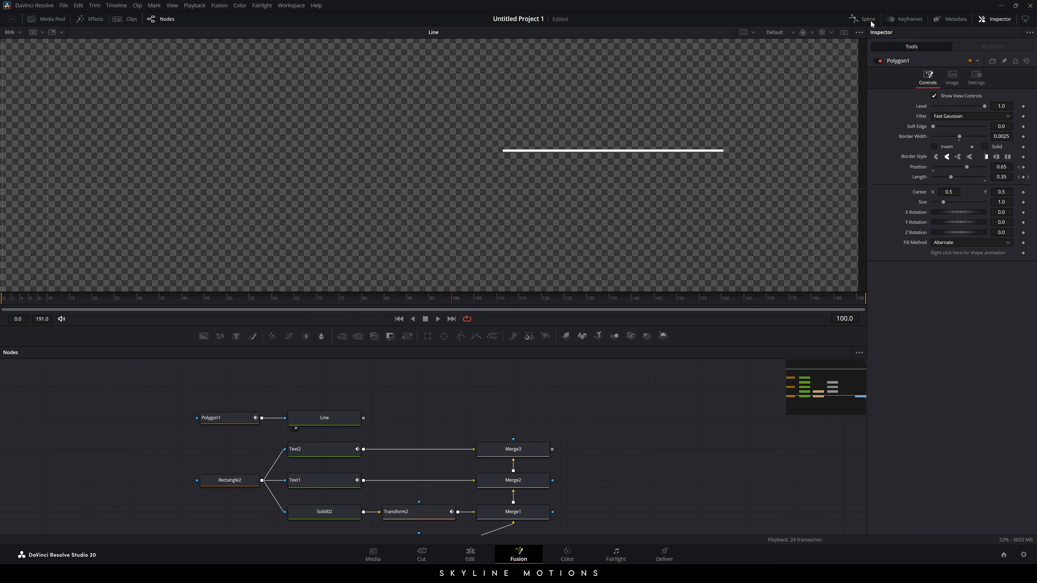
# - Scrub the line animation and compare the Merge3 output with the Line node in the viewer
pyautogui.moveTo(237, 300); pyautogui.dragTo(1, 296)
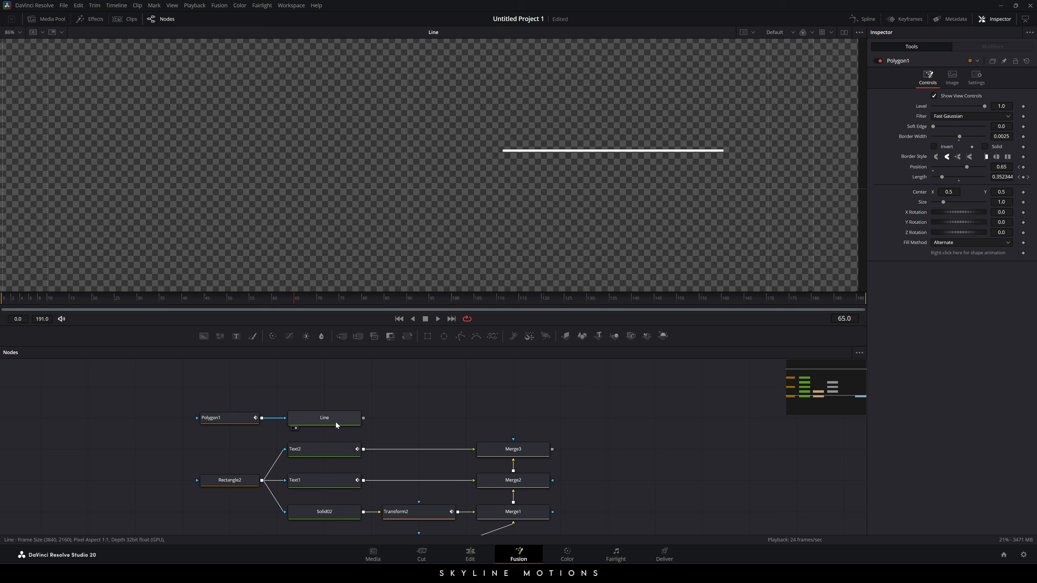
pyautogui.moveTo(543, 449); pyautogui.dragTo(388, 203)
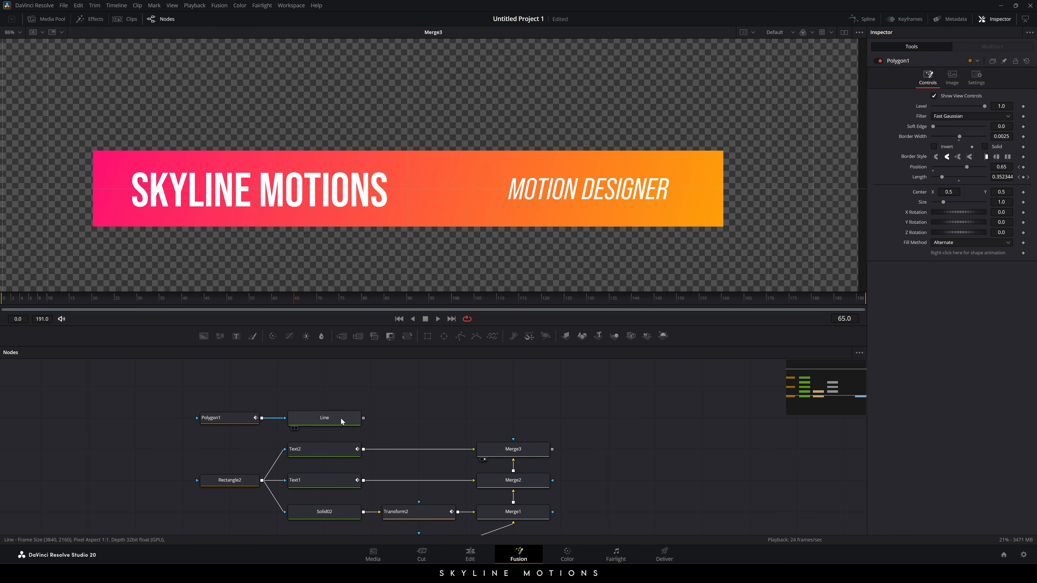
pyautogui.press('2')
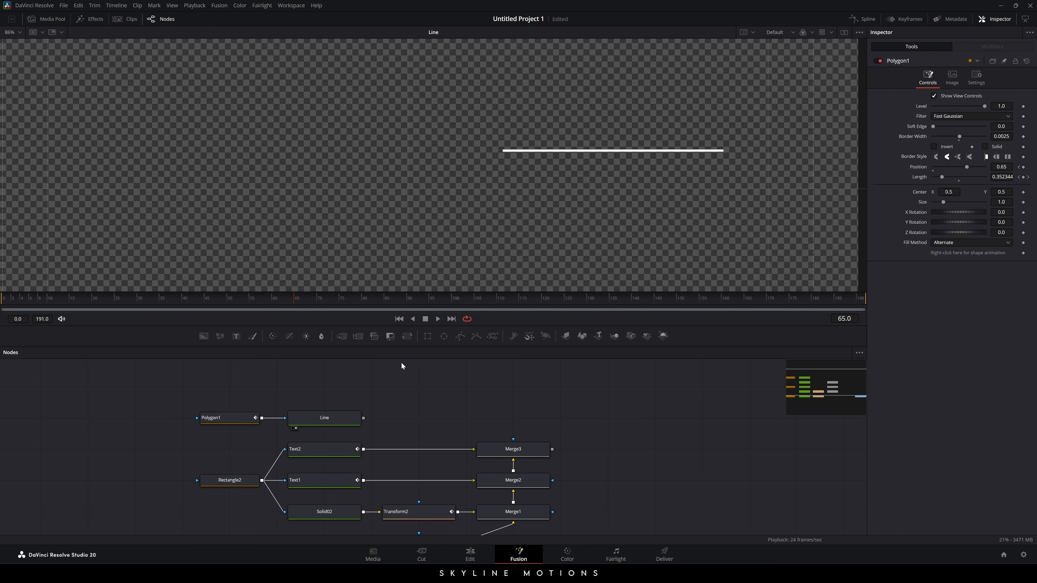
# - Add a Transform node above the Line node, feed Line's output into it and view the result
pyautogui.moveTo(407, 336); pyautogui.dragTo(421, 381)
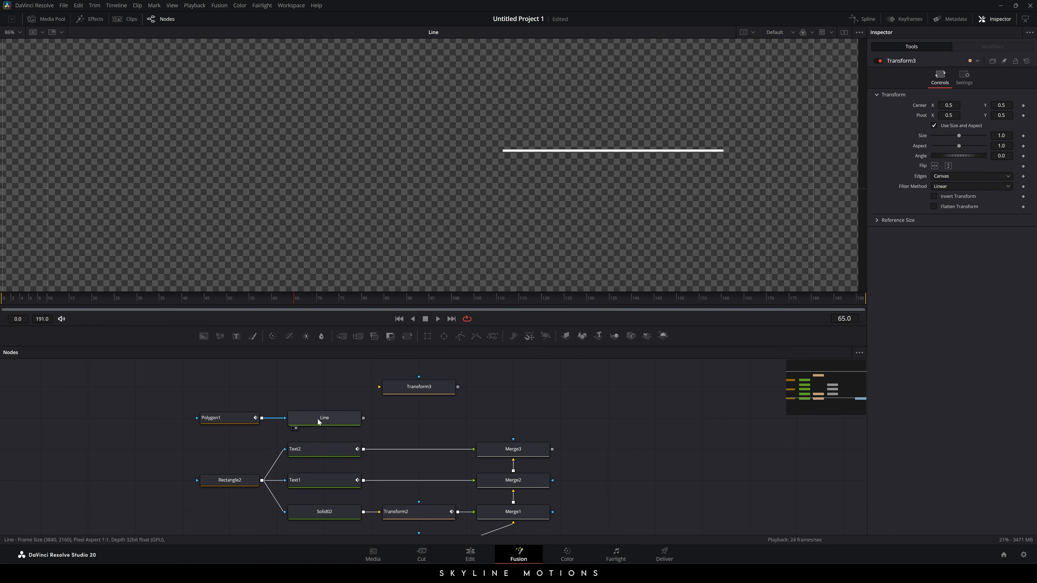
pyautogui.moveTo(366, 421); pyautogui.dragTo(418, 386)
pyautogui.press('1')
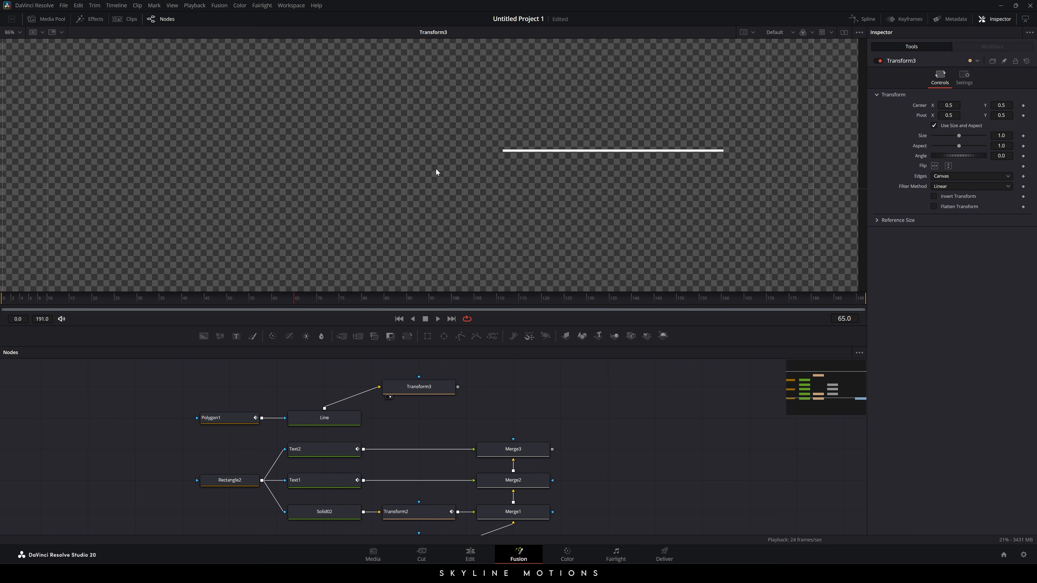
# - Flip Transform3 both horizontally and vertically, then scrub through the mirrored line's animation
pyautogui.click(430, 390)
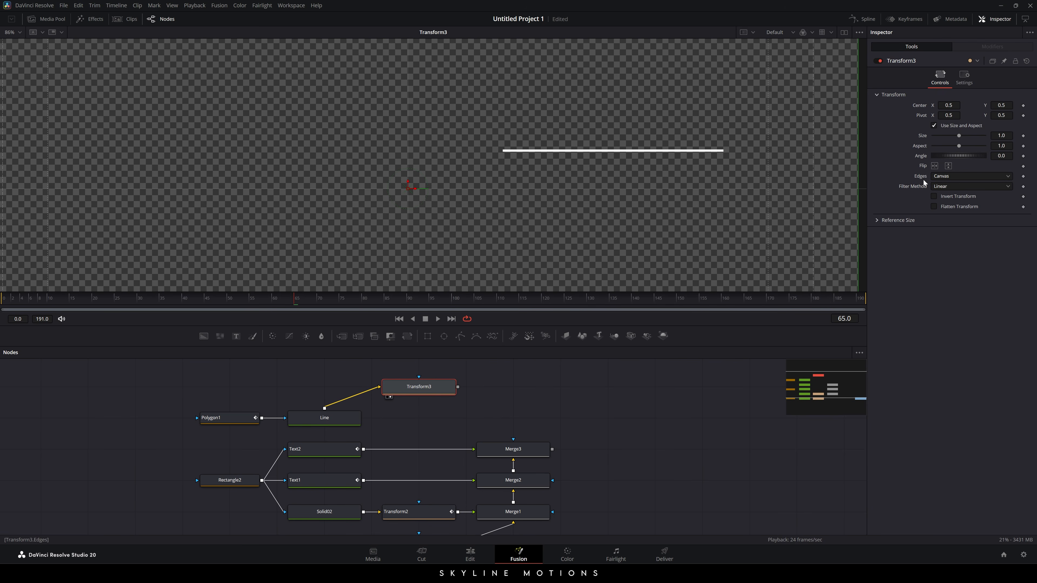
pyautogui.click(934, 166)
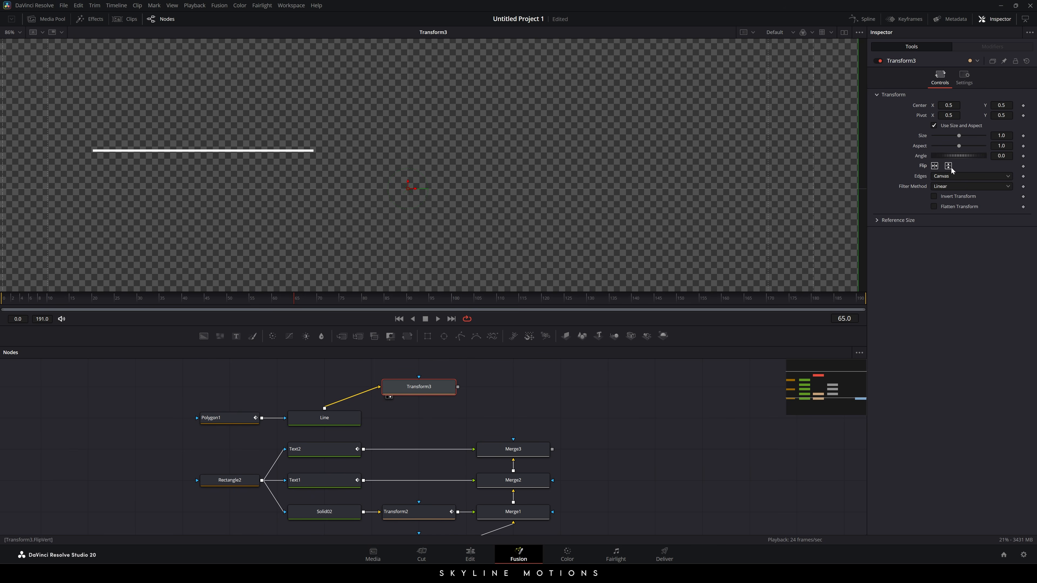
pyautogui.click(950, 167)
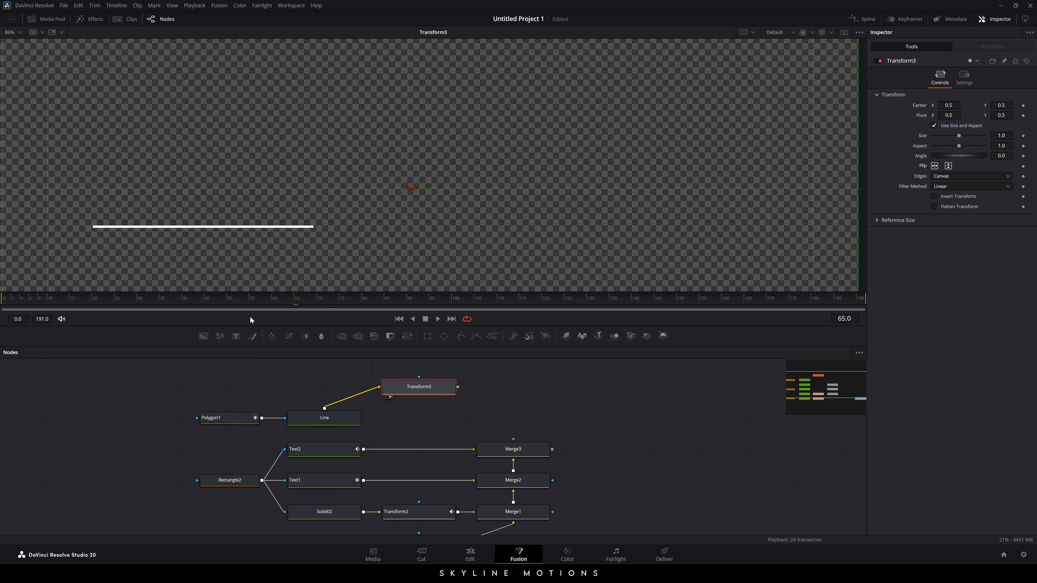
pyautogui.moveTo(217, 299); pyautogui.dragTo(298, 299)
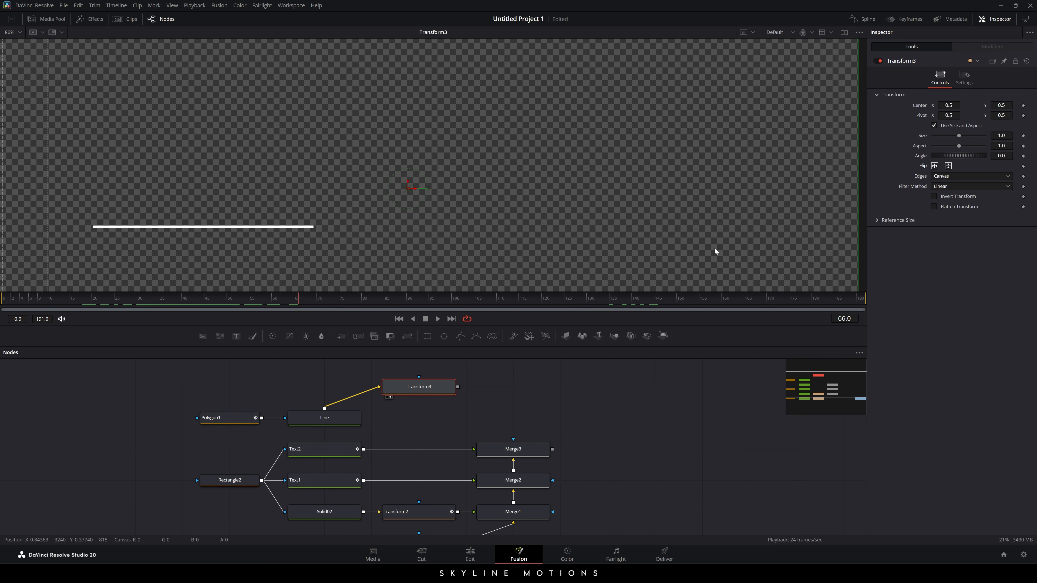
# - Compare the Line and Transform3 outputs side by side in two fitted viewers while scrubbing the animation
pyautogui.click(843, 33)
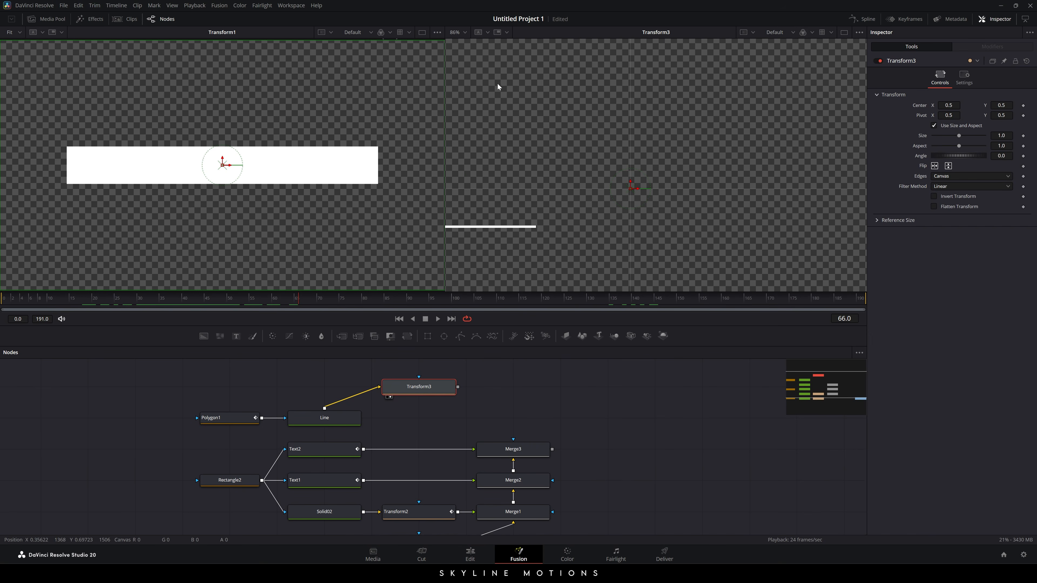
pyautogui.click(465, 33)
pyautogui.click(465, 43)
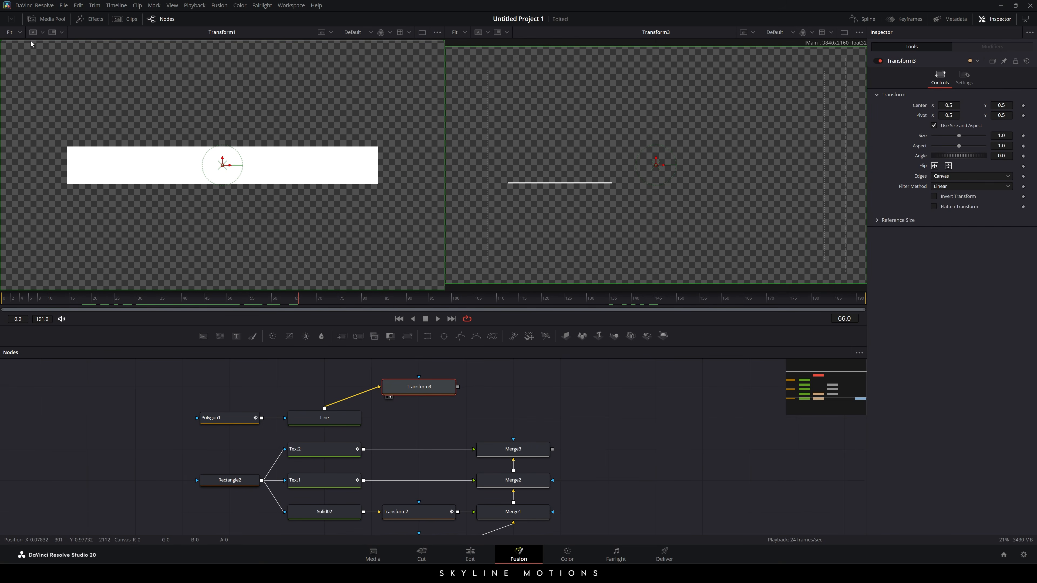
pyautogui.click(21, 34)
pyautogui.click(14, 44)
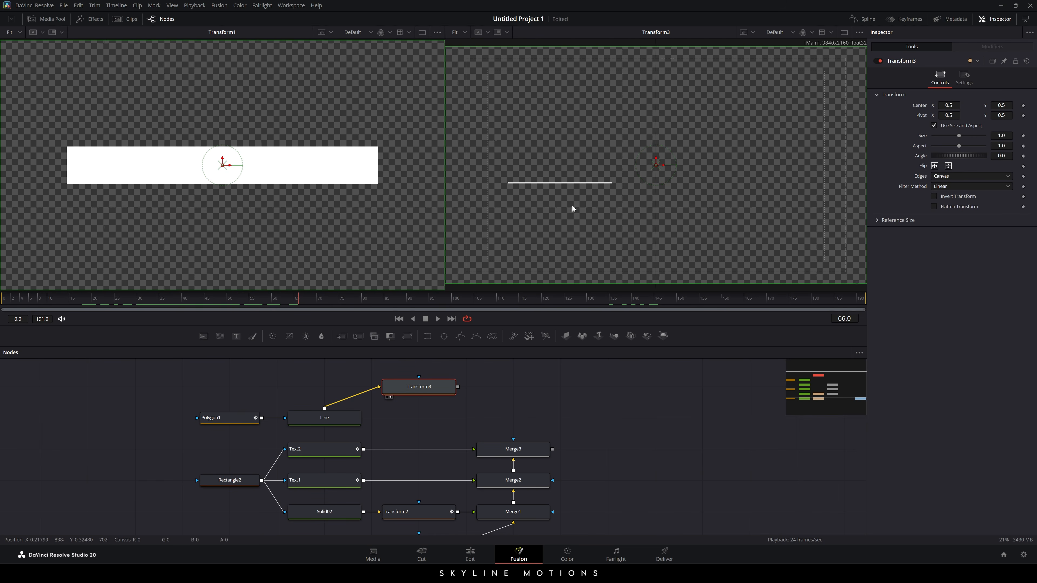
pyautogui.press('1')
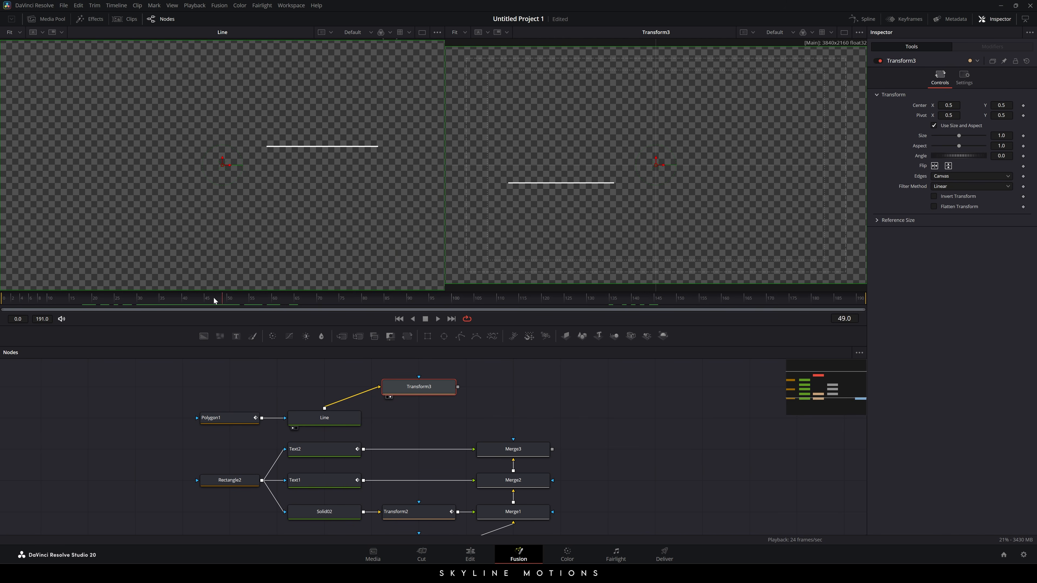
pyautogui.moveTo(214, 301)
pyautogui.mouseDown()
pyautogui.moveTo(2, 297)
pyautogui.moveTo(155, 297)
pyautogui.moveTo(88, 297)
pyautogui.moveTo(205, 309)
pyautogui.mouseUp()
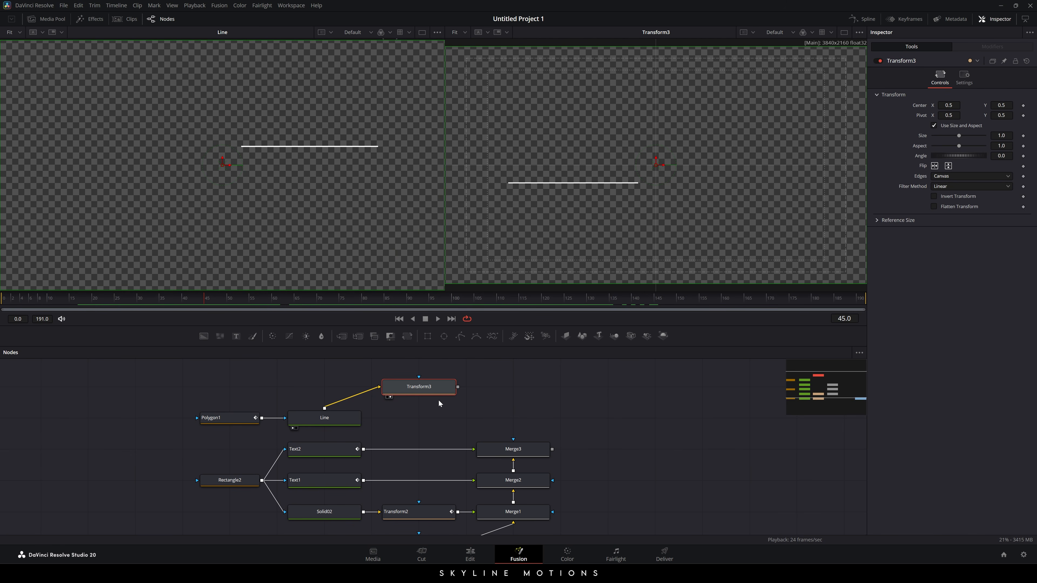
# - Add a Merge below Transform3 with Line as background and Transform3 as foreground, and preview it in a single viewer
pyautogui.click(537, 391)
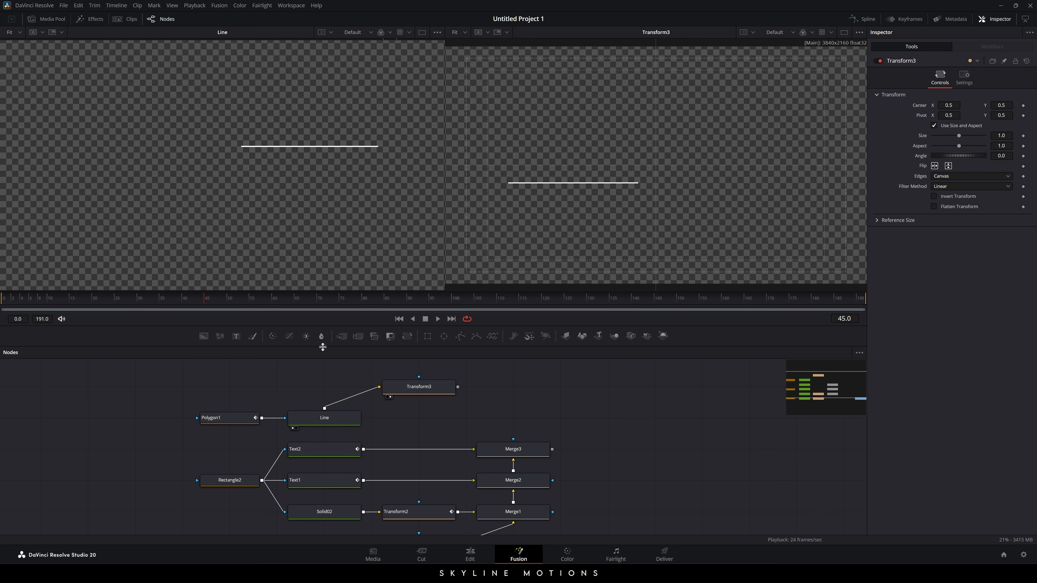
pyautogui.moveTo(449, 391); pyautogui.dragTo(409, 421)
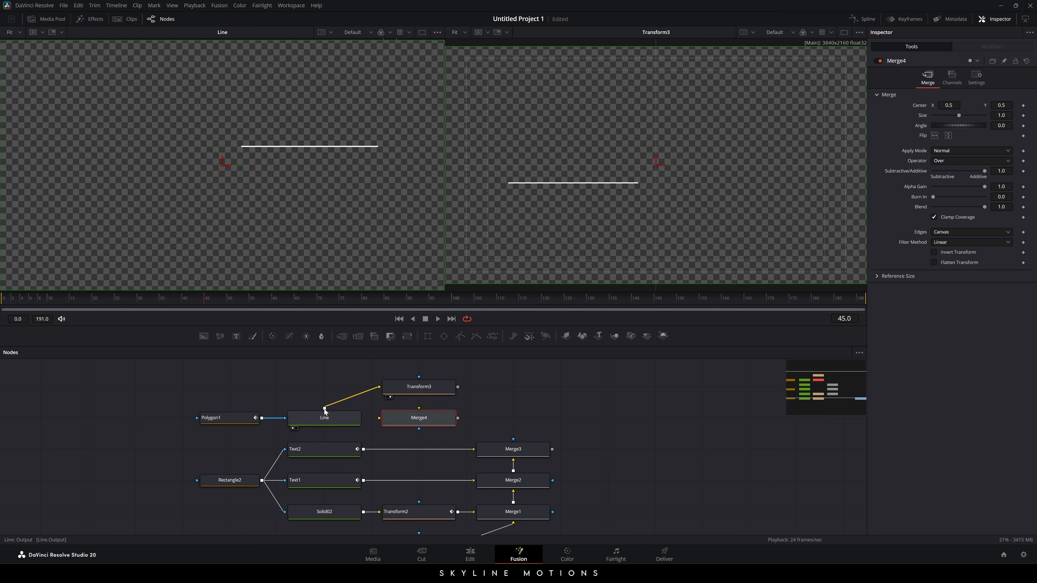
pyautogui.moveTo(324, 408); pyautogui.dragTo(408, 421)
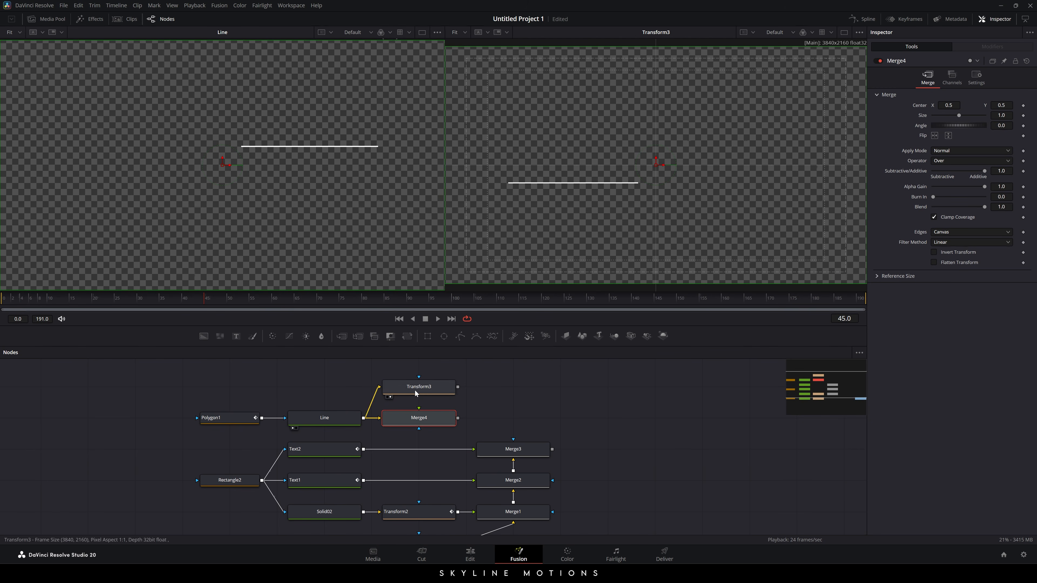
pyautogui.moveTo(458, 387); pyautogui.dragTo(420, 417)
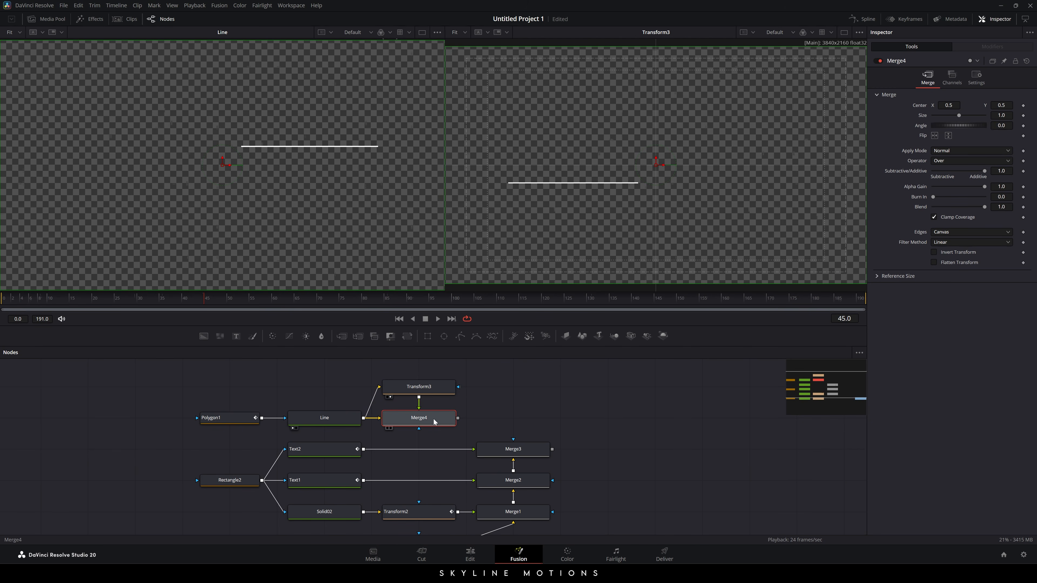
pyautogui.press('2')
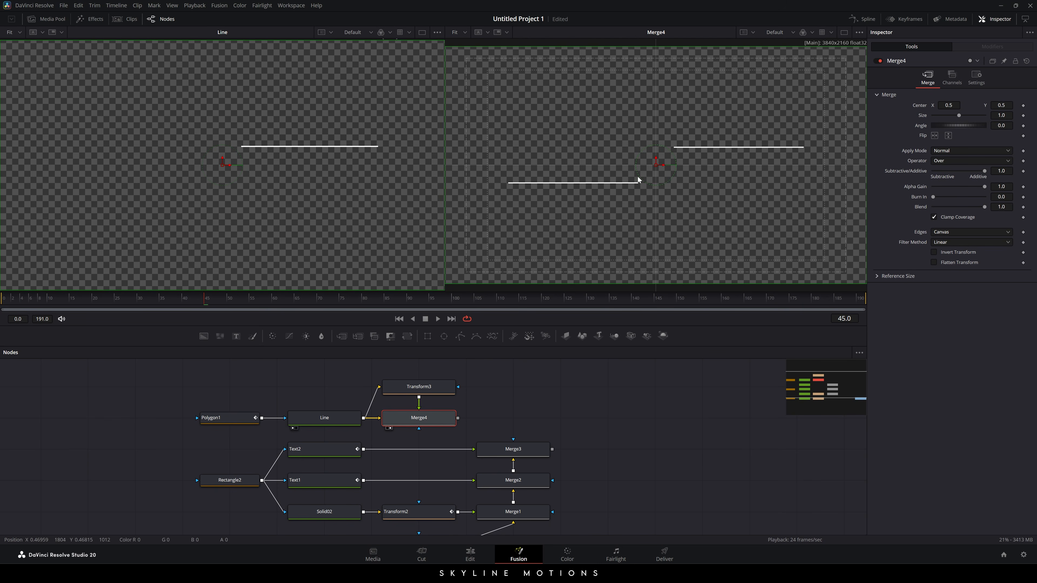
pyautogui.click(843, 32)
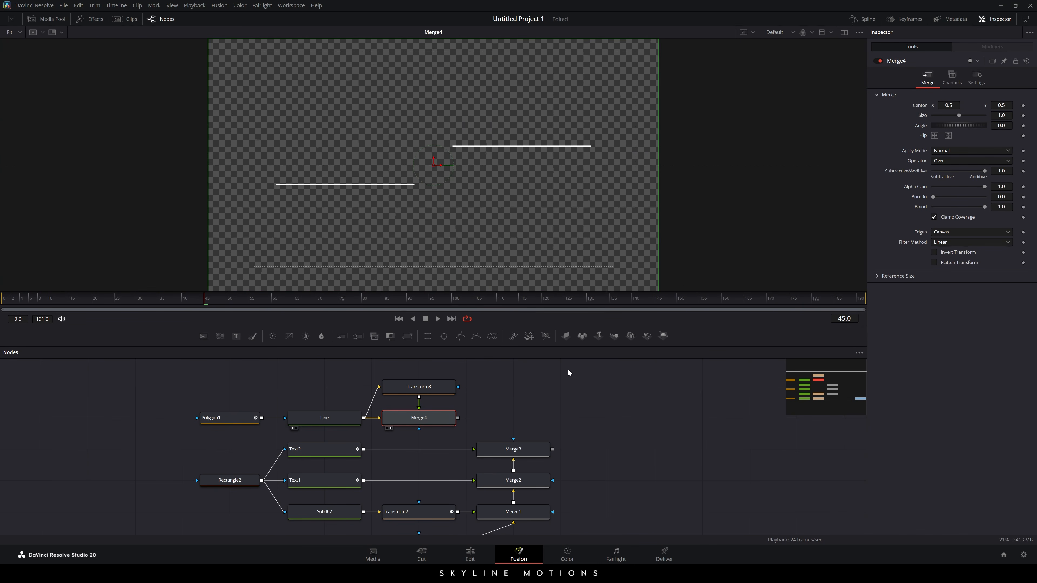
pyautogui.click(502, 404)
pyautogui.moveTo(209, 299); pyautogui.dragTo(244, 299)
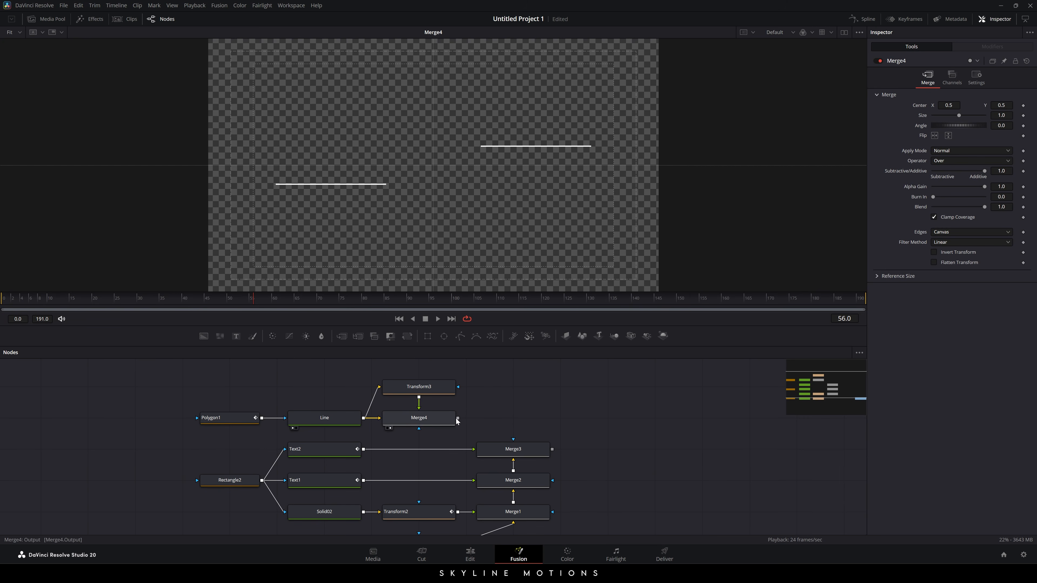
# - Merge Merge4's lines over the Merge3 output, place the new Merge above Merge3, and preview the composite
pyautogui.moveTo(498, 402); pyautogui.dragTo(552, 450)
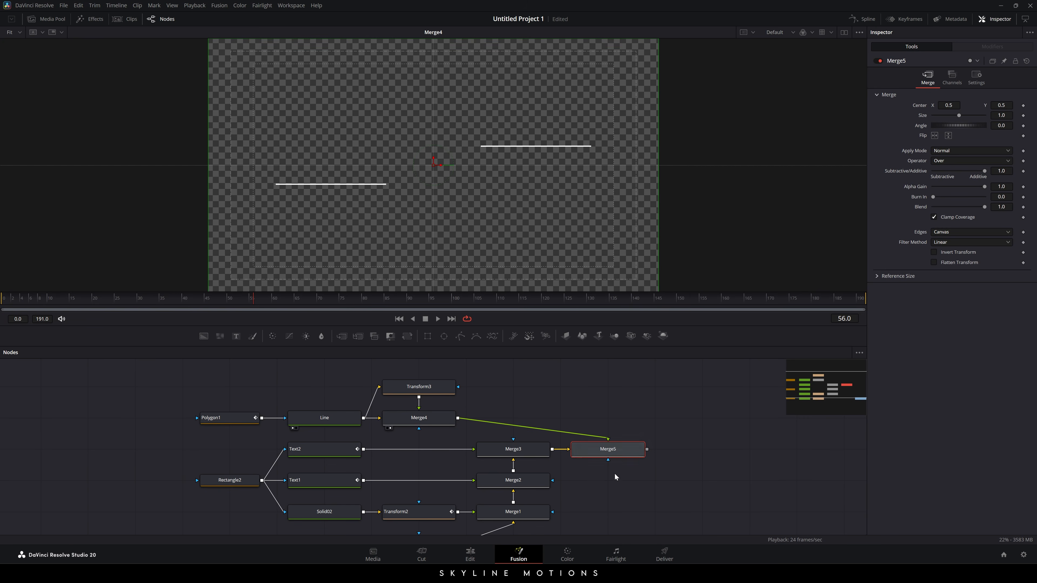
pyautogui.moveTo(628, 453); pyautogui.dragTo(532, 421)
pyautogui.press('1')
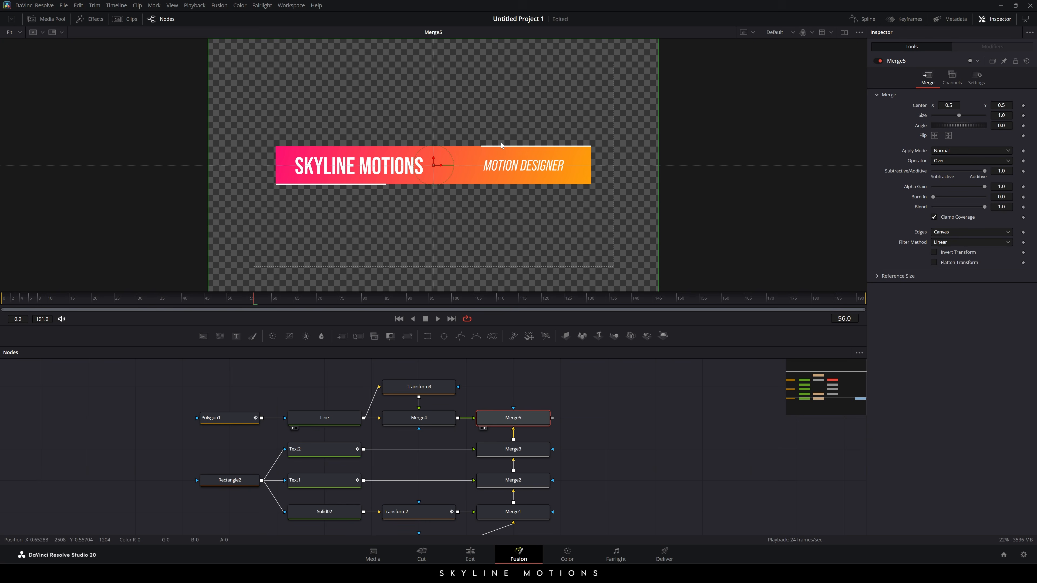
pyautogui.moveTo(122, 302); pyautogui.dragTo(268, 304)
pyautogui.click(632, 438)
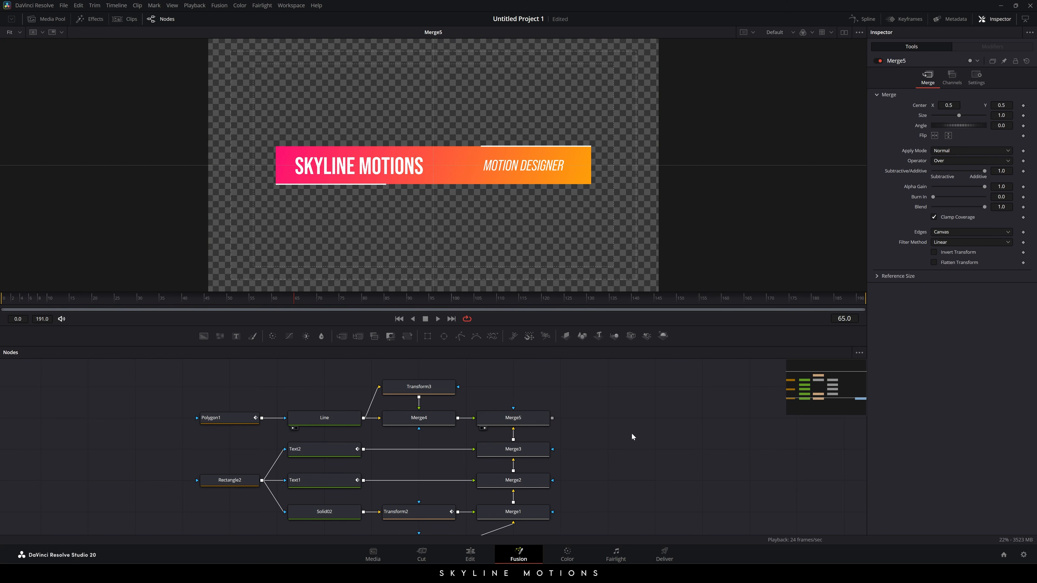
# - Add a Transform node after Merge5 and view its output
pyautogui.moveTo(645, 436); pyautogui.dragTo(498, 425)
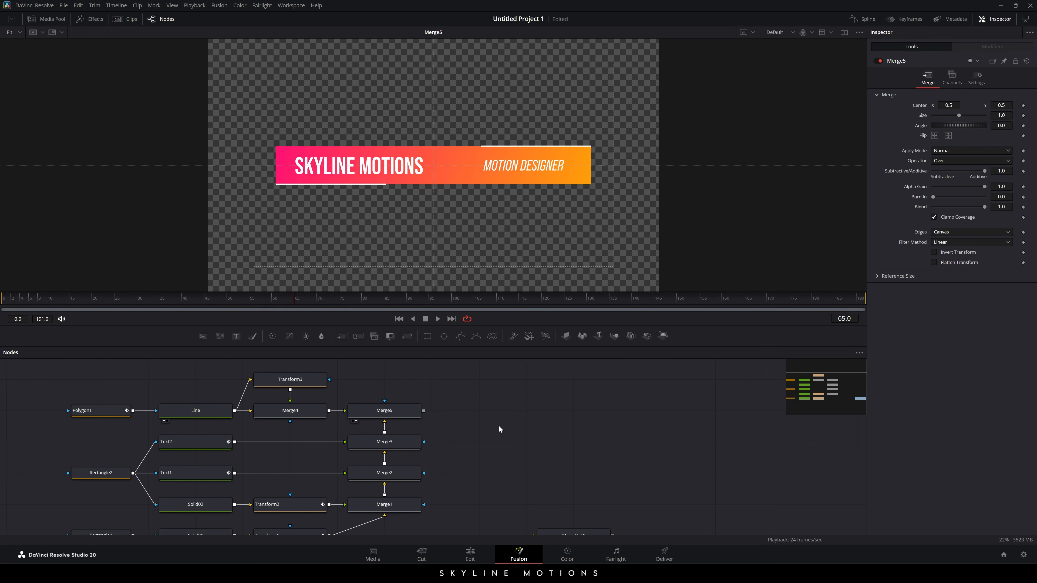
pyautogui.click(406, 418)
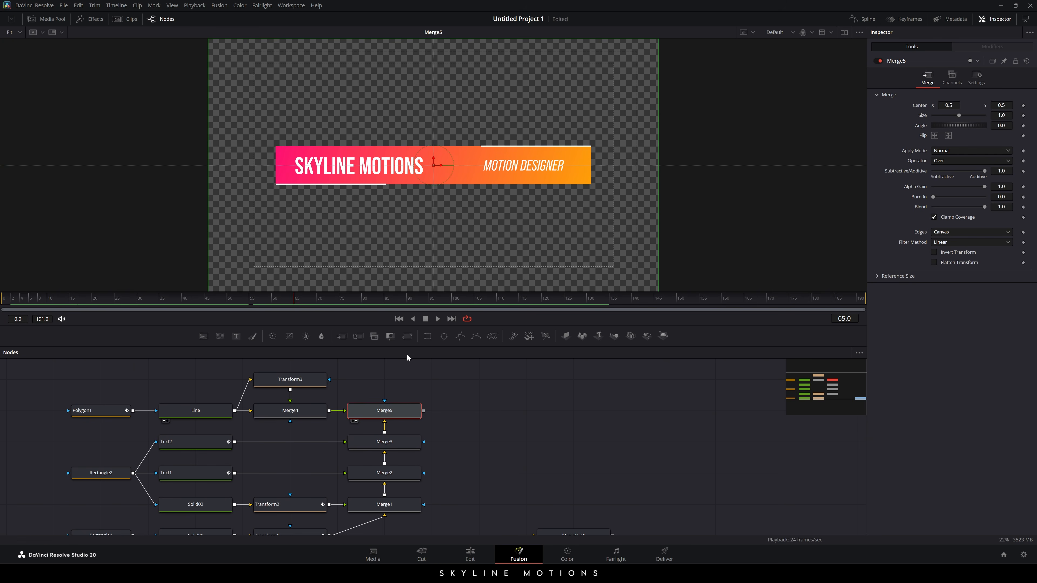
pyautogui.click(407, 336)
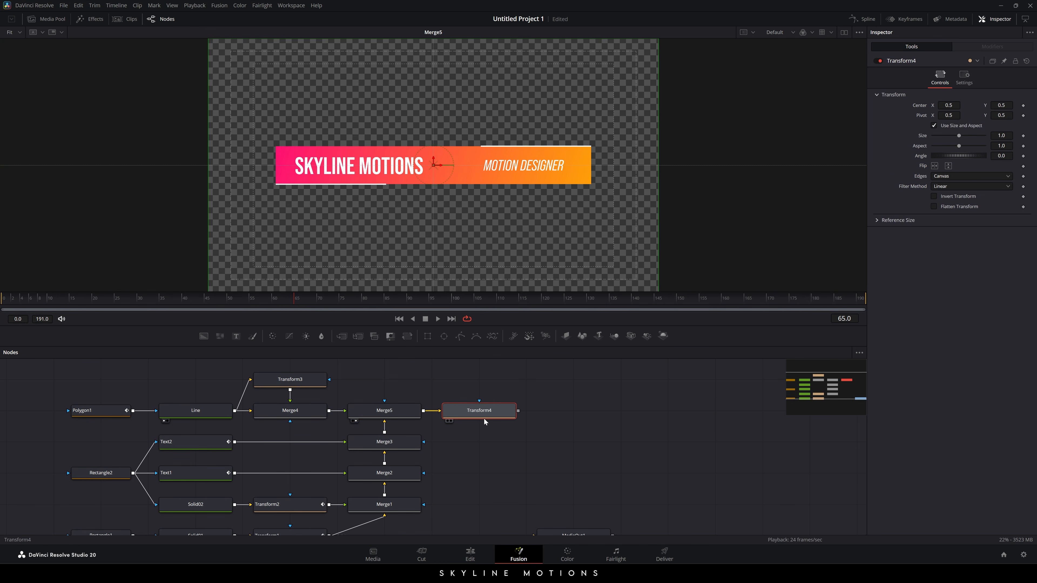
pyautogui.press('2')
pyautogui.click(572, 456)
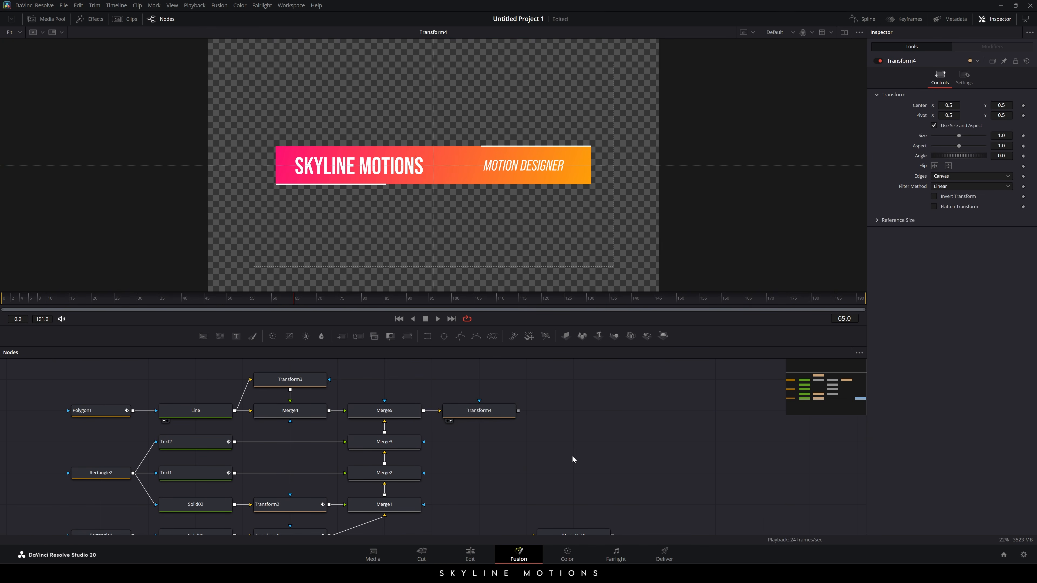
# - Keyframe Transform4's Size at 1.0 on frame 35 and 1.05 on frame 47
pyautogui.moveTo(220, 305); pyautogui.dragTo(160, 301)
pyautogui.click(464, 415)
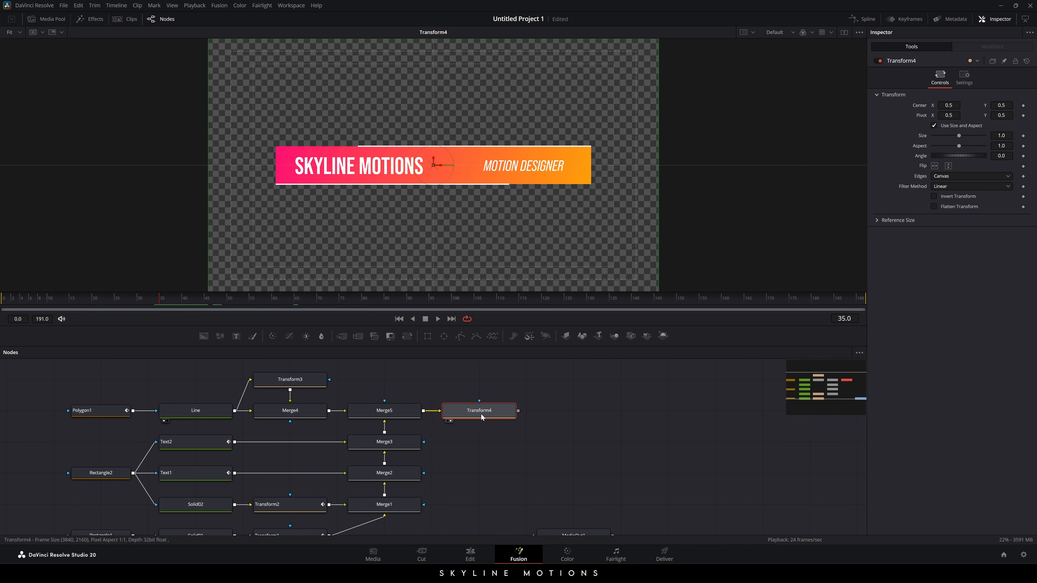
pyautogui.rightClick(925, 137)
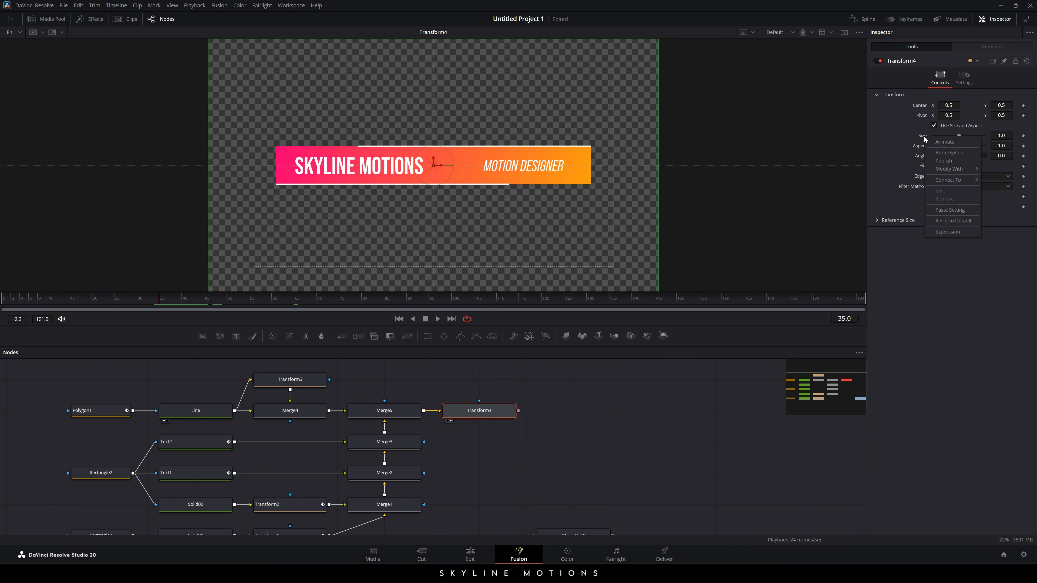
pyautogui.click(937, 142)
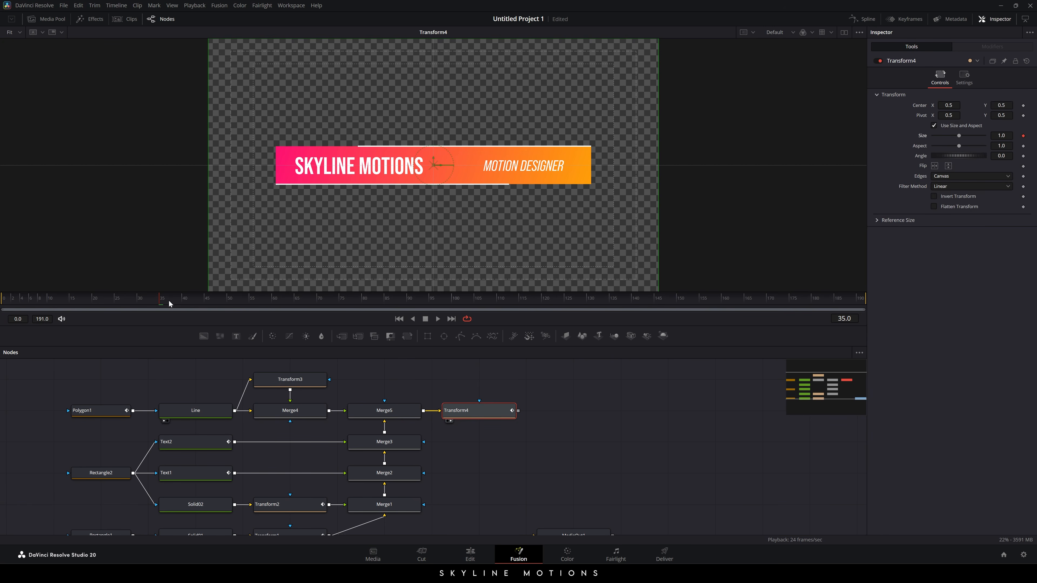
pyautogui.moveTo(169, 300); pyautogui.dragTo(203, 301)
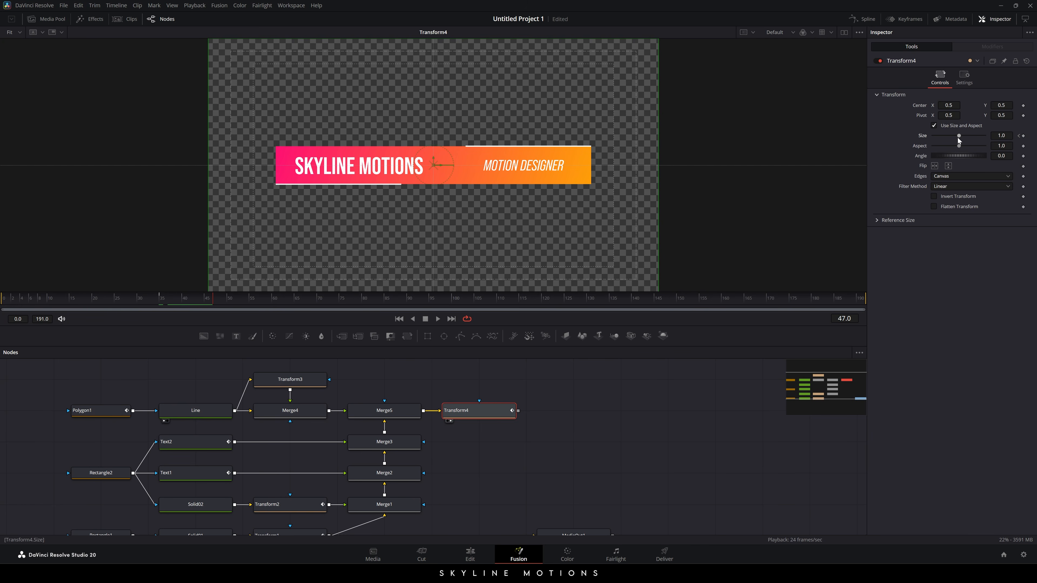
pyautogui.click(1005, 135)
pyautogui.write('5')
pyautogui.press('Tab')
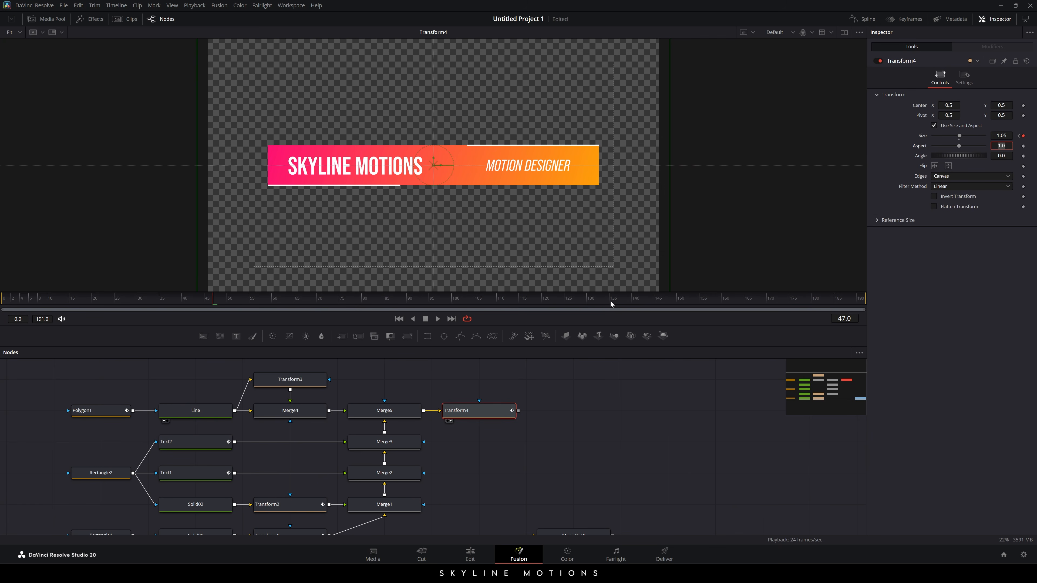
# - Keyframe Transform4's Size at 1.05 on frame 135 and 1.0 on frame 147, saving the project
pyautogui.moveTo(606, 301); pyautogui.dragTo(533, 304)
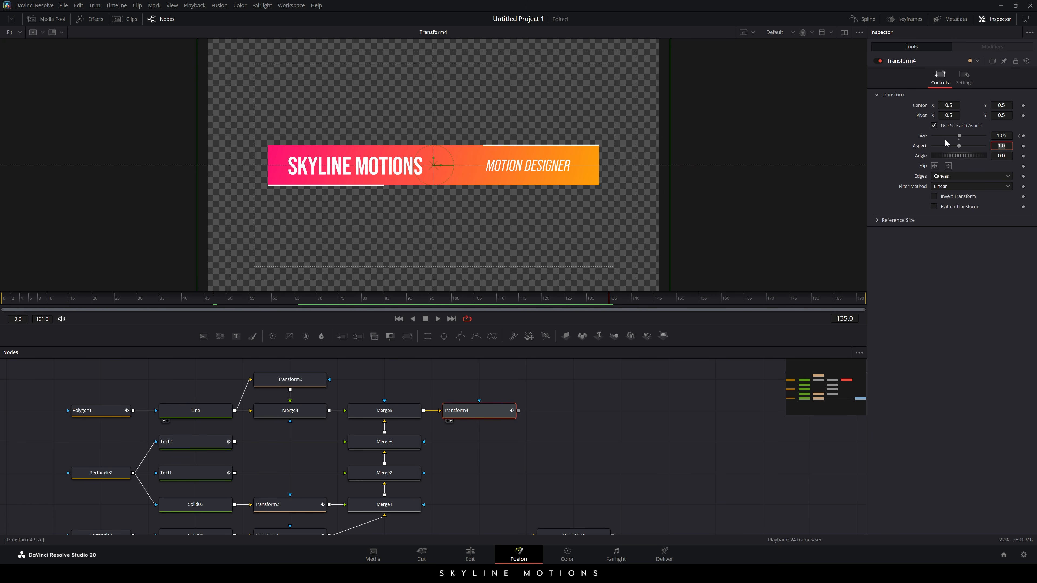
pyautogui.click(1024, 136)
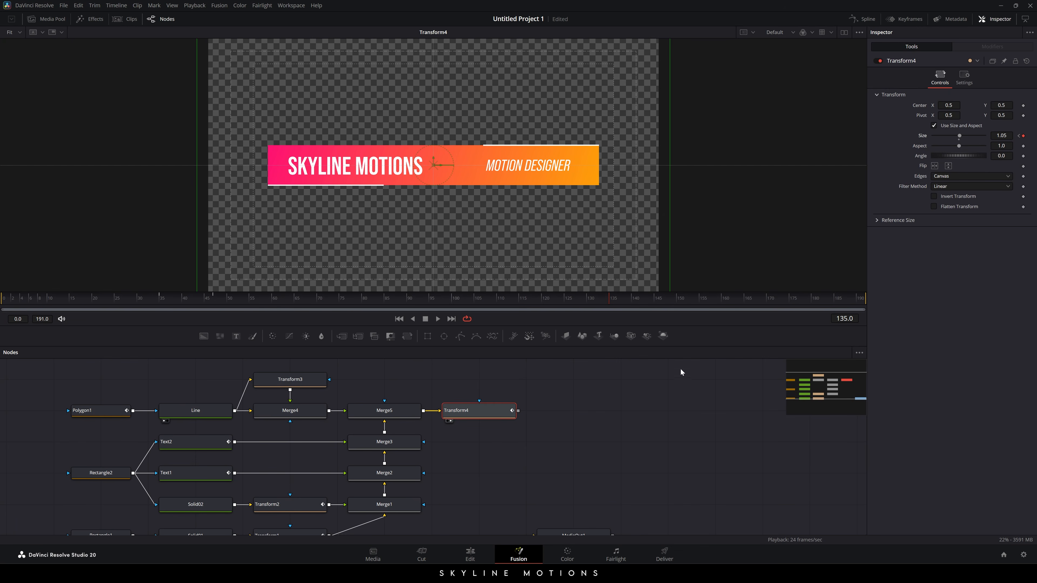
pyautogui.hotkey('ctrl', 's')
pyautogui.moveTo(615, 304); pyautogui.dragTo(656, 306)
pyautogui.click(960, 139)
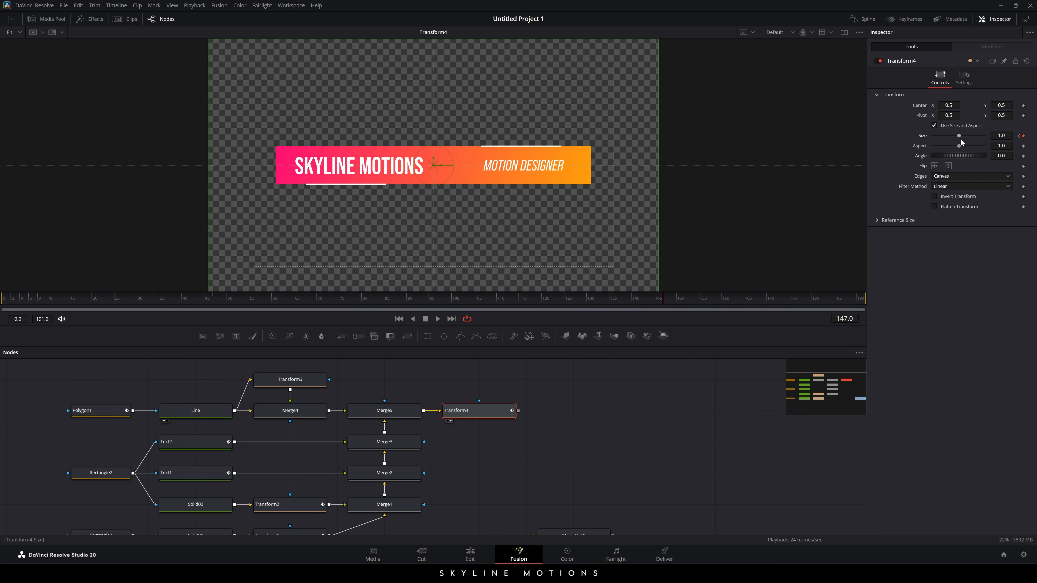
# - Open the Spline editor, show only Transform4's Size curve, and fit it to the graph
pyautogui.click(863, 19)
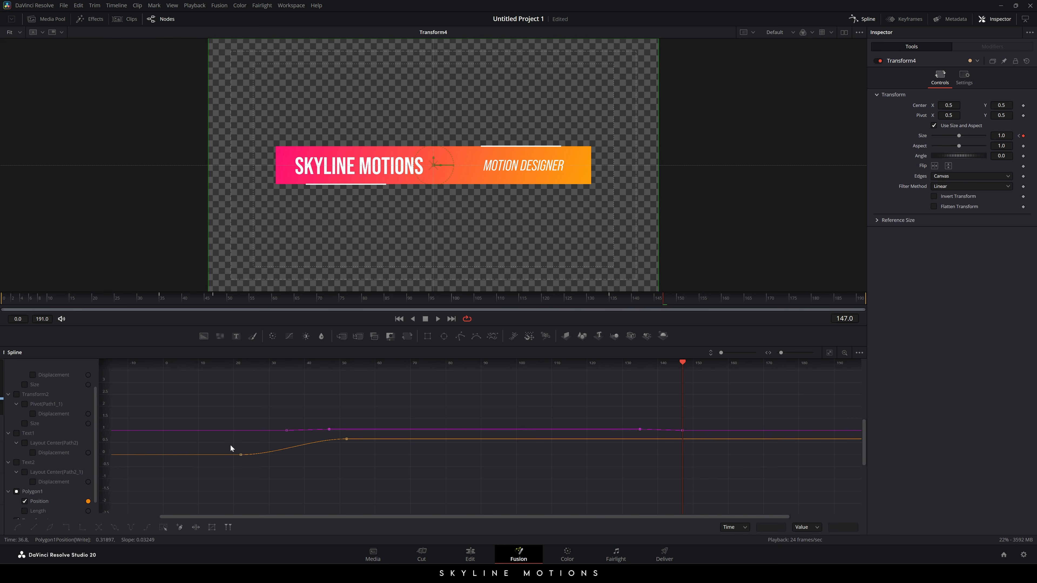
pyautogui.scroll(-2, 69, 455)
pyautogui.click(17, 472)
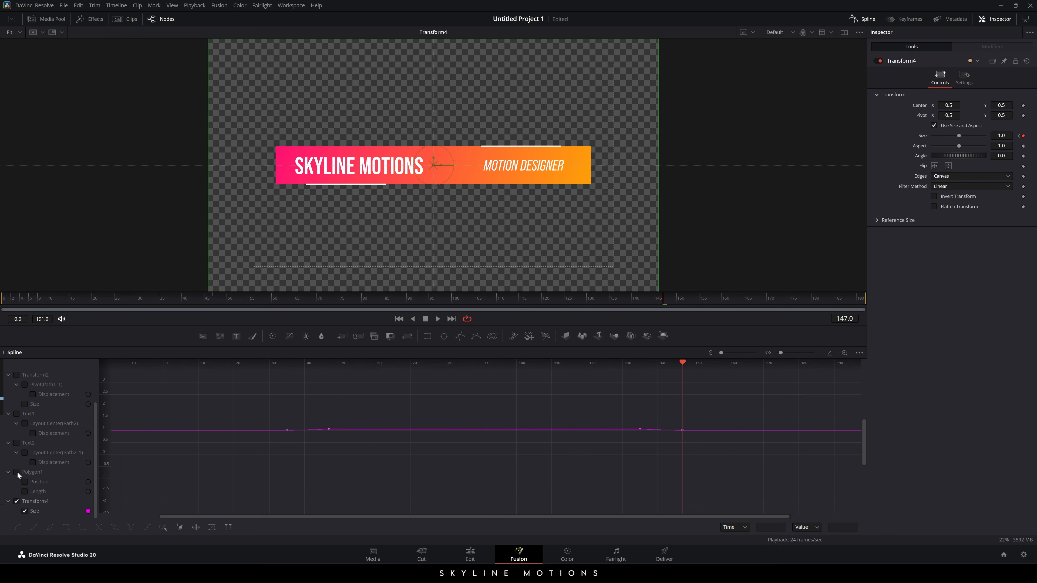
pyautogui.click(18, 473)
pyautogui.click(16, 473)
pyautogui.click(16, 472)
pyautogui.click(829, 354)
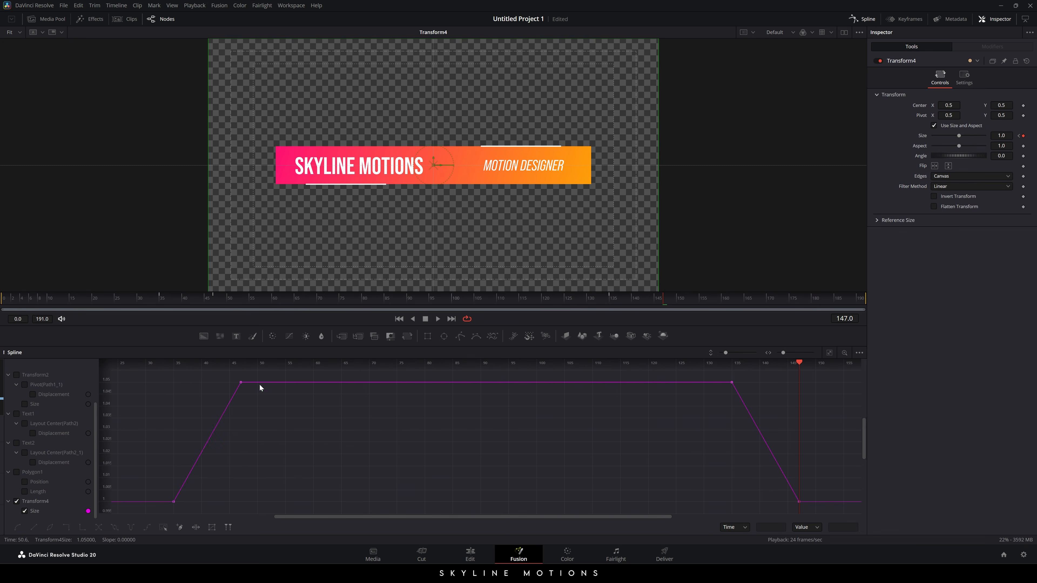
# - Smooth the entry and exit keyframe pairs on Transform4's Size curve
pyautogui.moveTo(256, 375); pyautogui.dragTo(165, 508)
pyautogui.press('s')
pyautogui.moveTo(730, 373); pyautogui.dragTo(813, 508)
pyautogui.press('s')
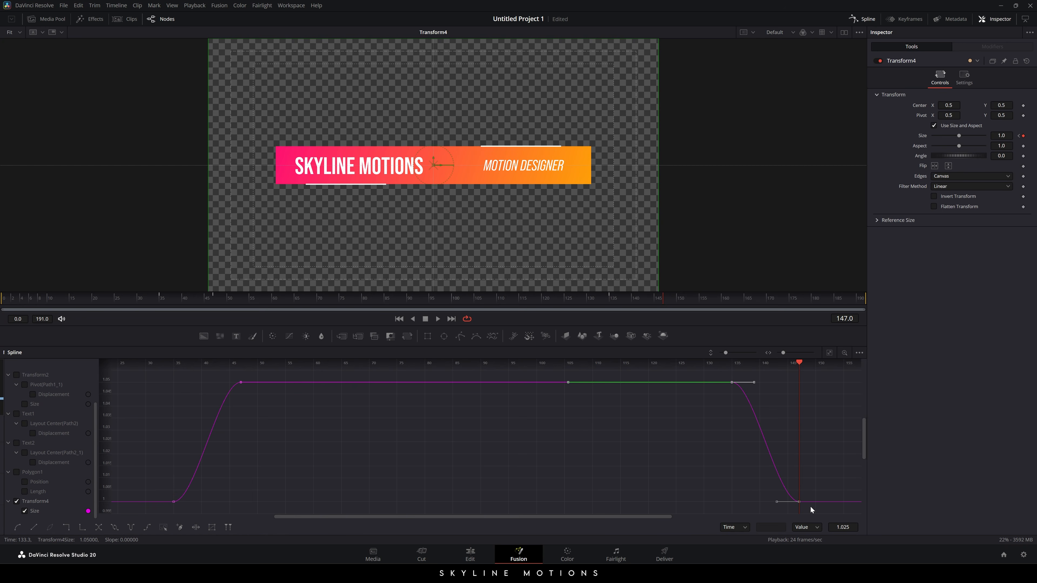
# - Close the Spline editor, move MediaOut1 in line with Transform4, and connect Transform4's output to MediaOut1
pyautogui.click(863, 23)
pyautogui.scroll(2, 600, 492)
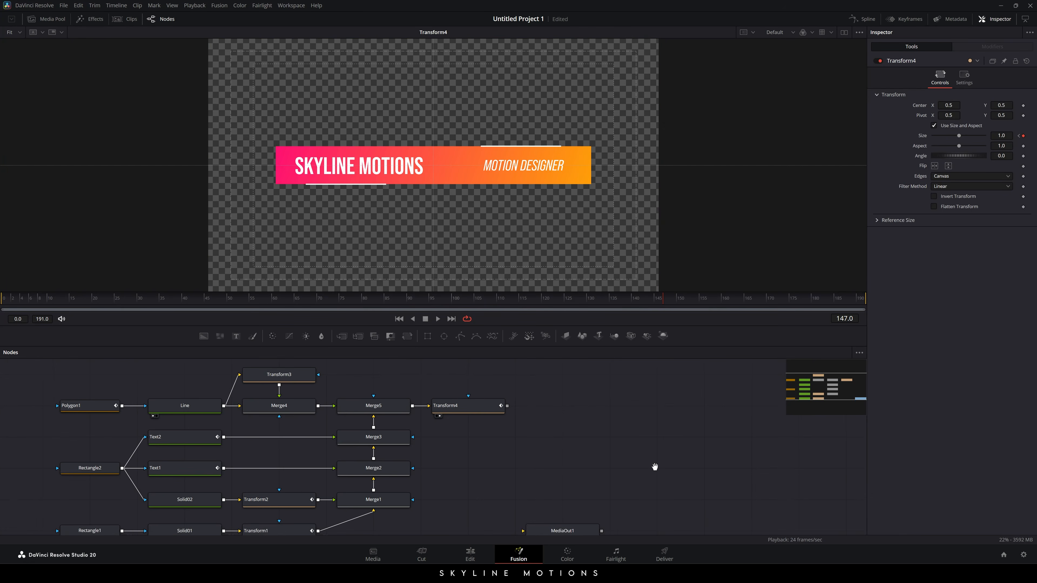
pyautogui.moveTo(501, 512); pyautogui.dragTo(560, 455)
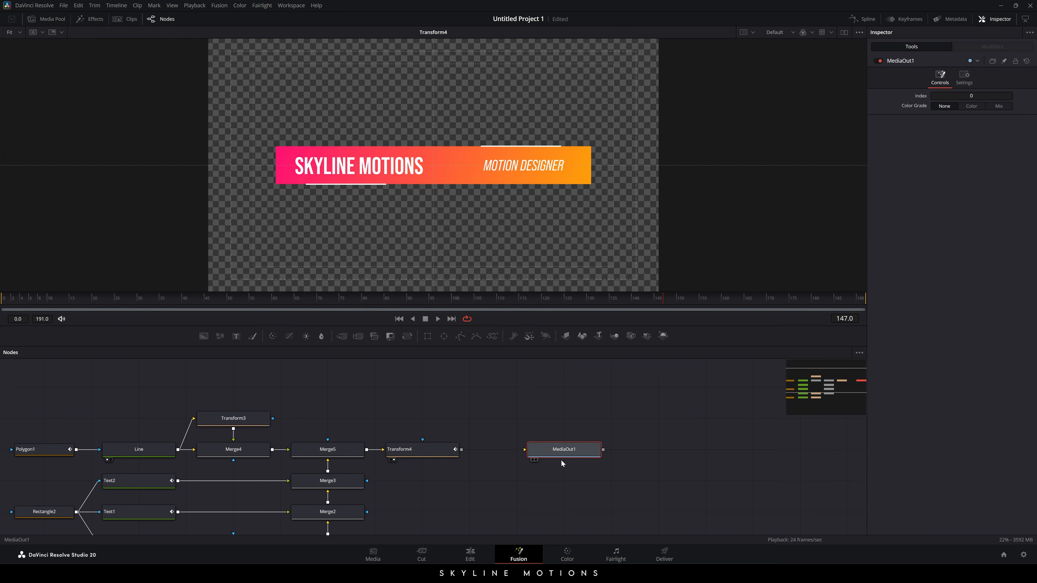
pyautogui.moveTo(462, 451); pyautogui.dragTo(568, 452)
# - Switch to the Edit page and scrub through the LT 03 clip on the timeline
pyautogui.click(470, 555)
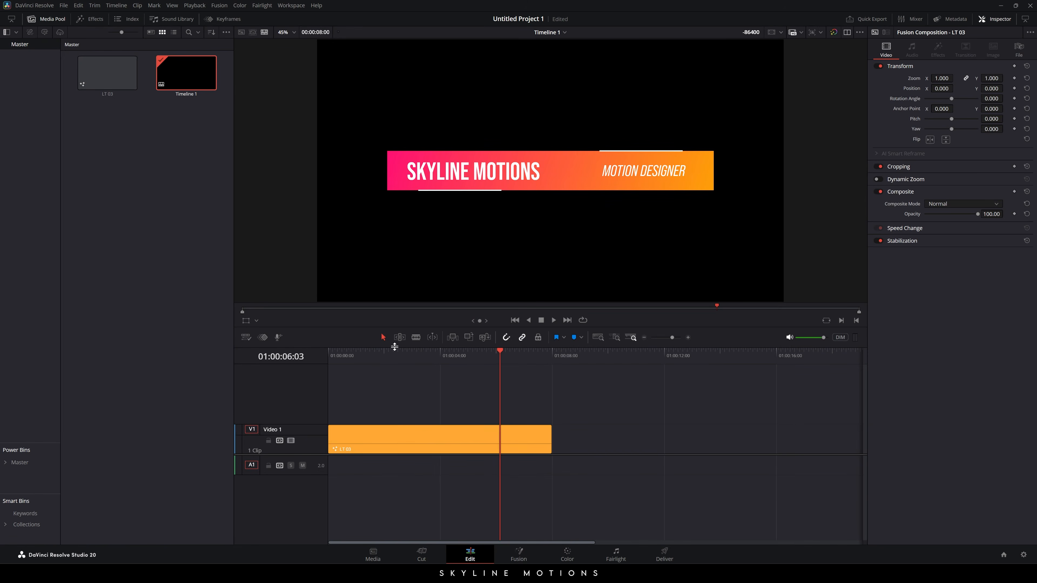
pyautogui.click(394, 350)
pyautogui.click(328, 353)
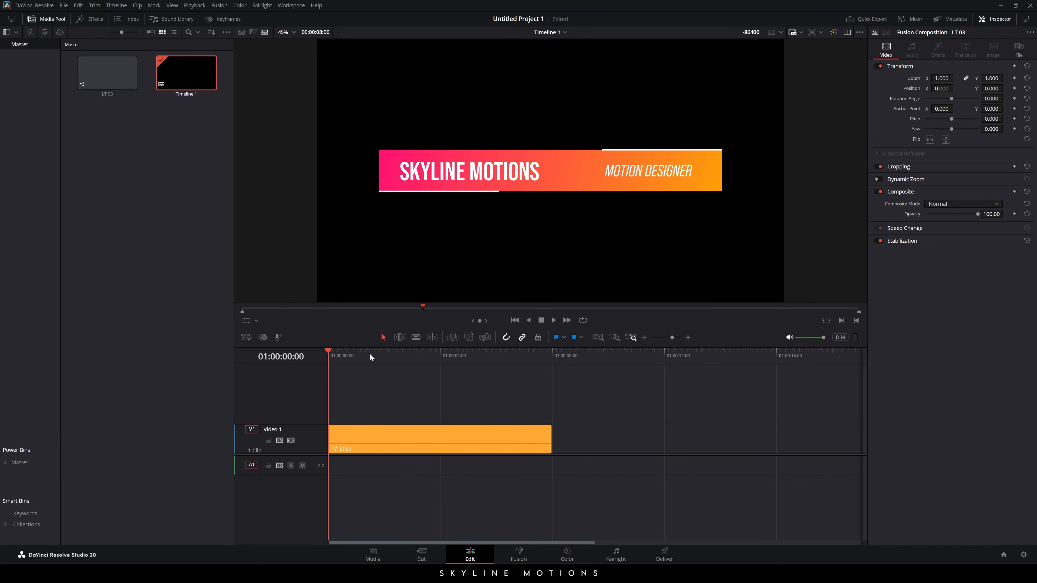
pyautogui.moveTo(426, 354); pyautogui.dragTo(447, 356)
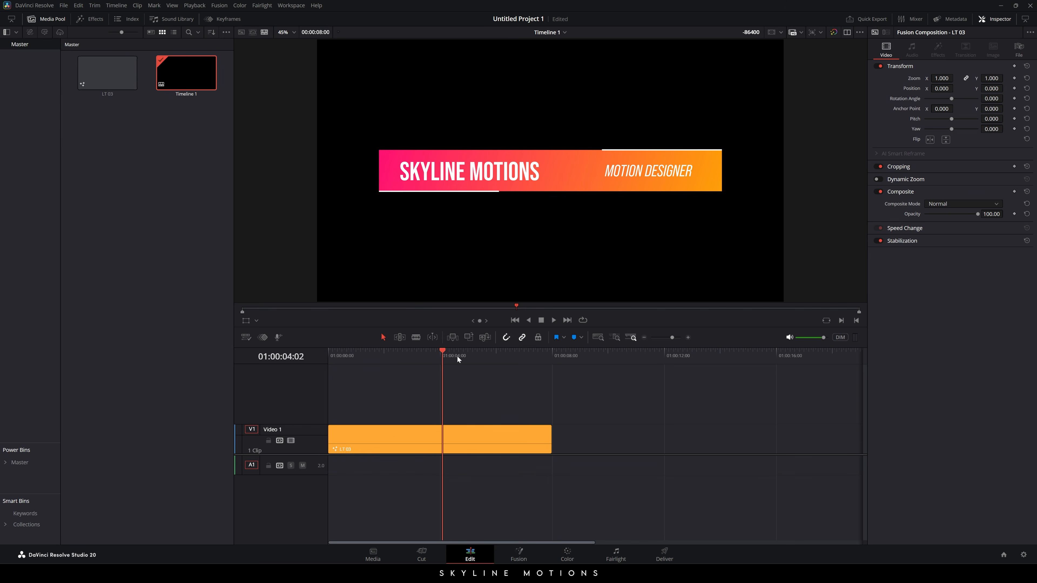
pyautogui.click(470, 355)
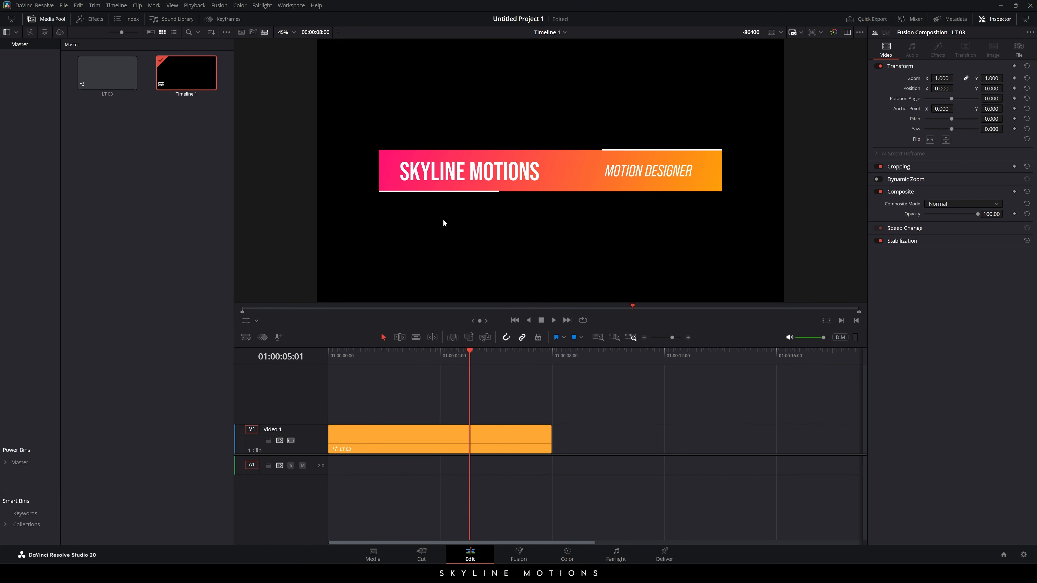
# - Set the timeline playback resolution to Quarter
pyautogui.click(196, 6)
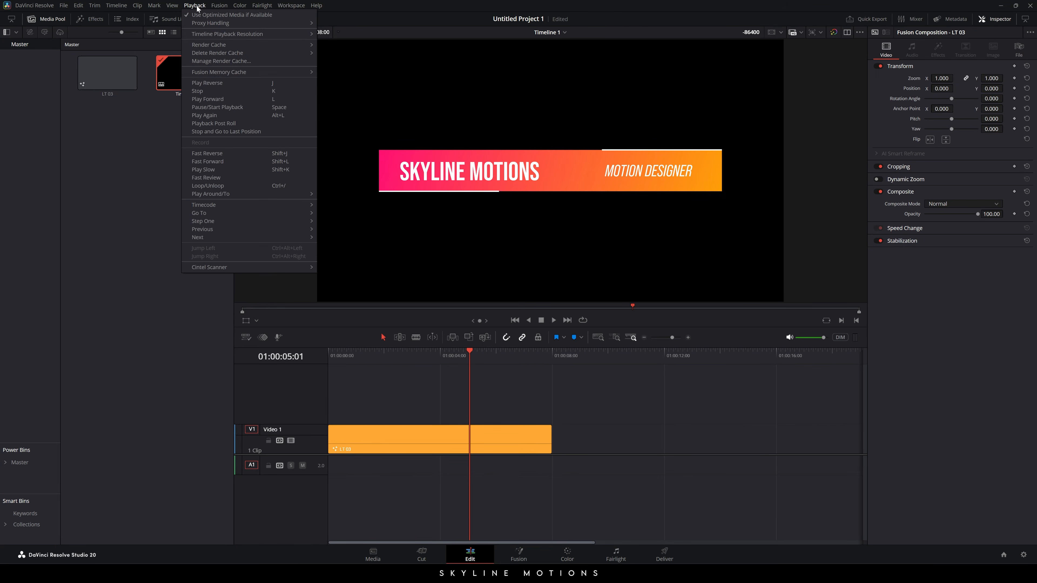
pyautogui.moveTo(210, 35)
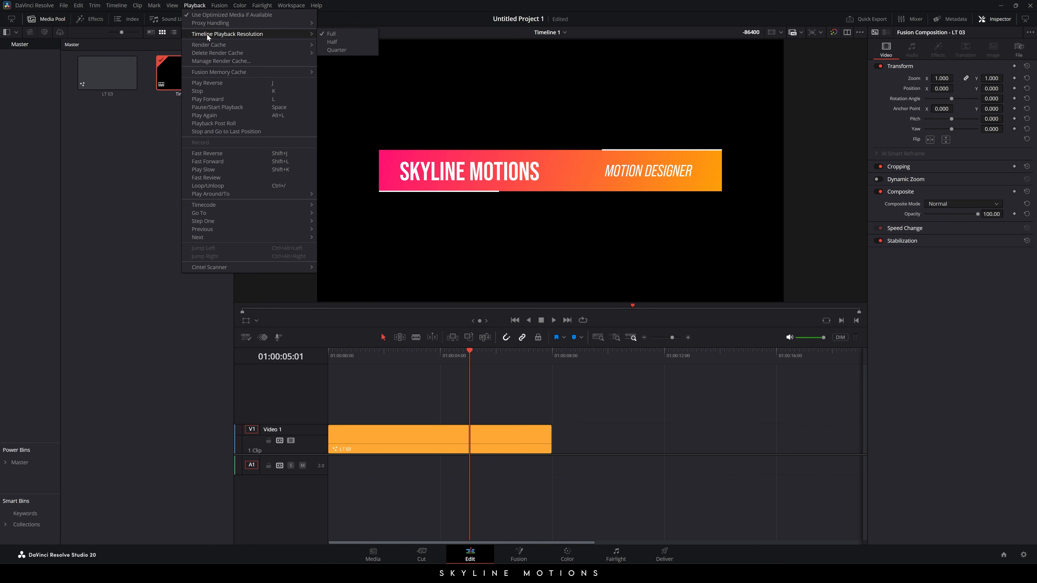
pyautogui.click(343, 51)
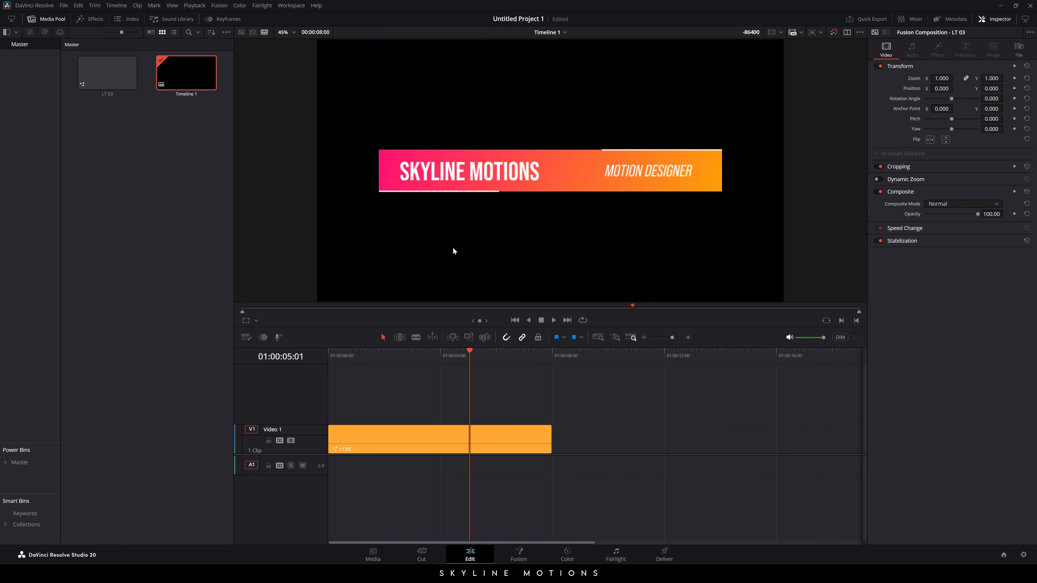
# - Play the LT 03 clip from its start with looping enabled
pyautogui.moveTo(466, 357); pyautogui.dragTo(325, 361)
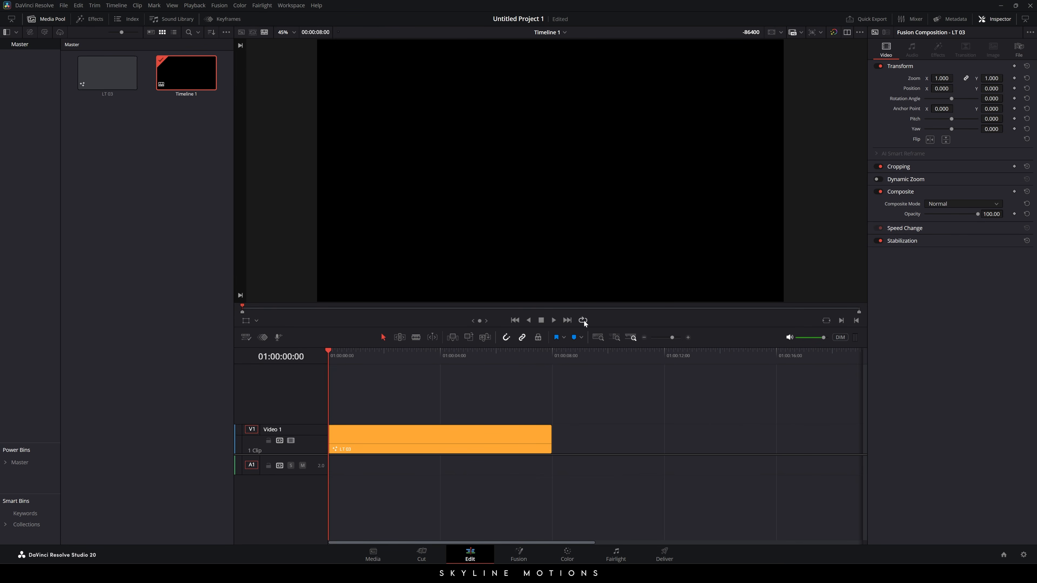
pyautogui.click(583, 321)
pyautogui.click(555, 321)
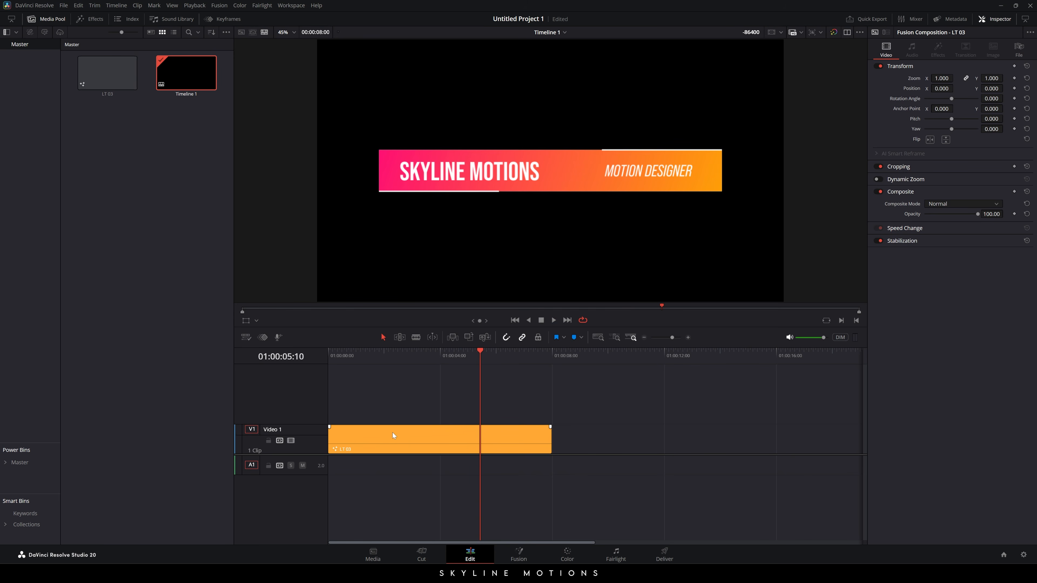
# - Move the LT 03 clip up to Video 2 and import the video 6153734-uhd_4096_2160_25fps
pyautogui.moveTo(407, 437); pyautogui.dragTo(404, 424)
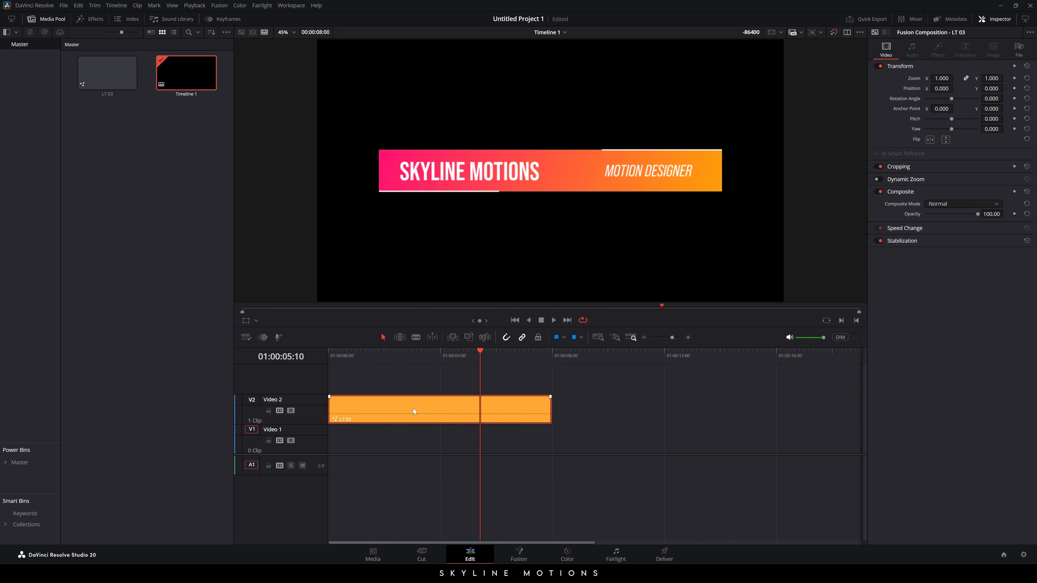
pyautogui.rightClick(139, 192)
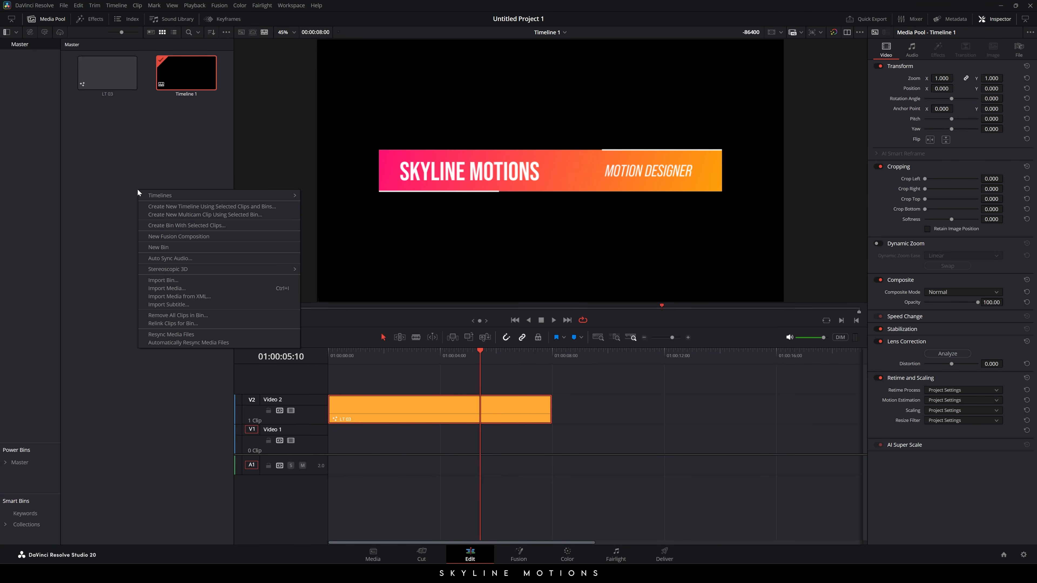
pyautogui.click(173, 287)
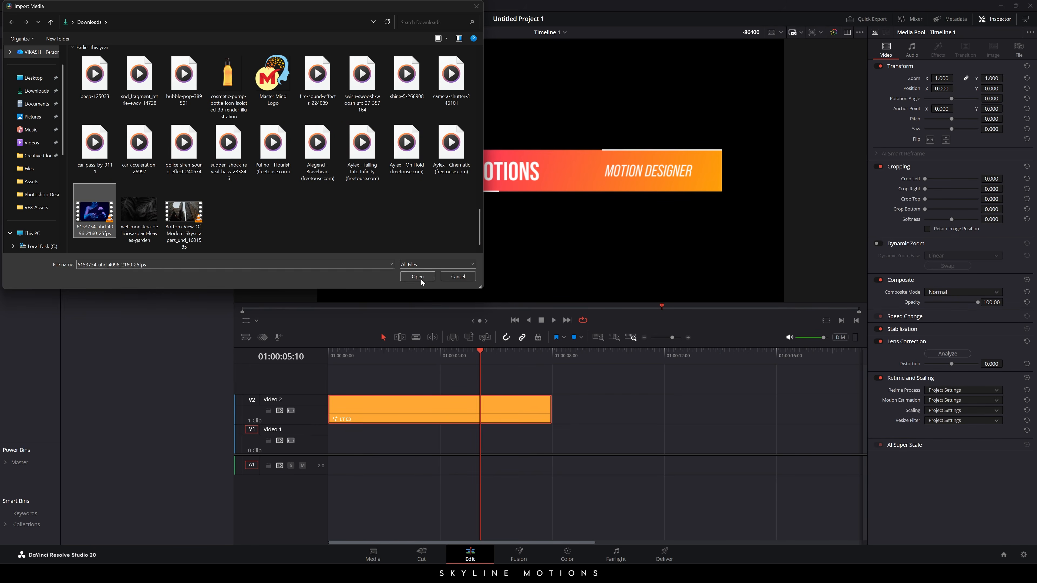
pyautogui.click(420, 278)
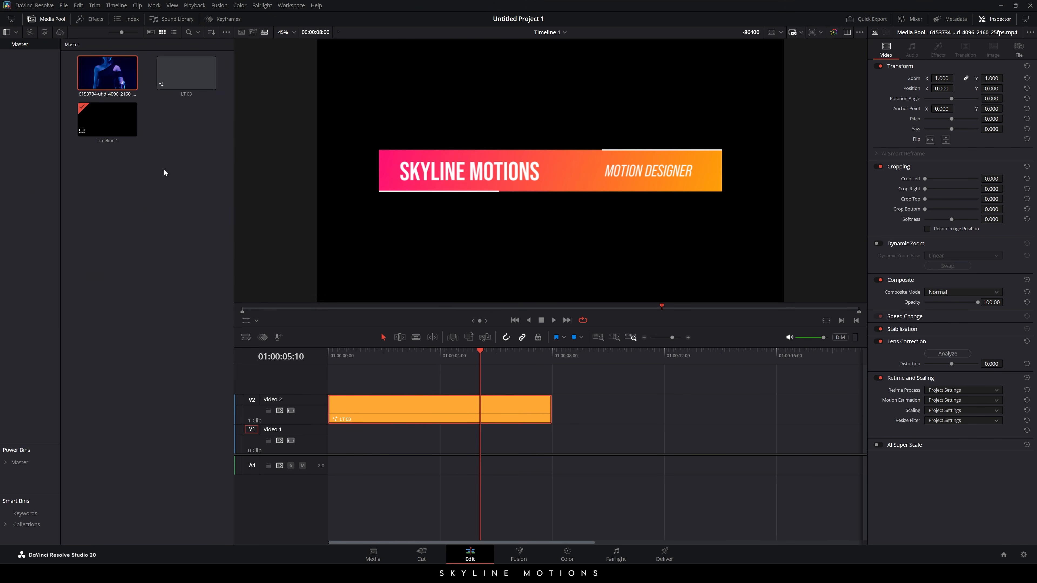
# - Place the imported video on Video 1 from the timeline start and trim its end to match the LT 03 clip
pyautogui.moveTo(101, 78); pyautogui.dragTo(387, 454)
pyautogui.moveTo(505, 448); pyautogui.dragTo(447, 445)
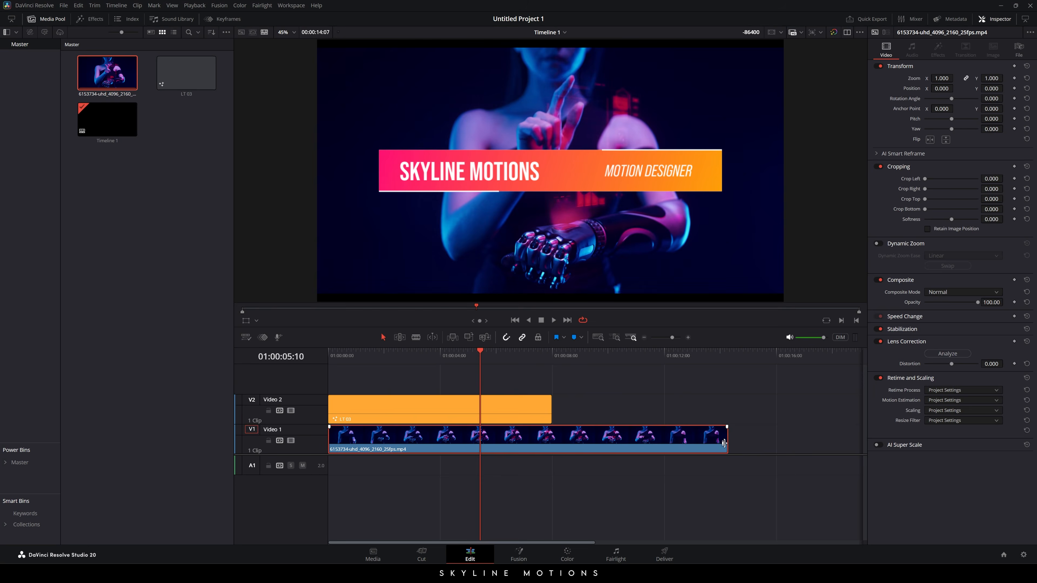
pyautogui.moveTo(727, 439); pyautogui.dragTo(552, 439)
# - Set the background video's zoom to 1.080 and opacity to 18.32, and check it along the timeline
pyautogui.click(504, 439)
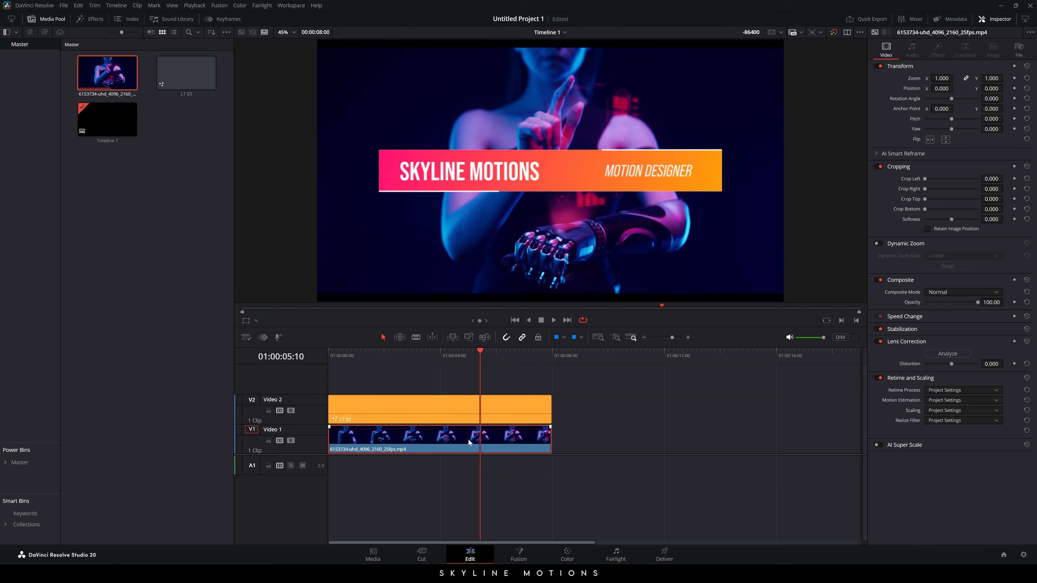
pyautogui.moveTo(405, 354); pyautogui.dragTo(489, 362)
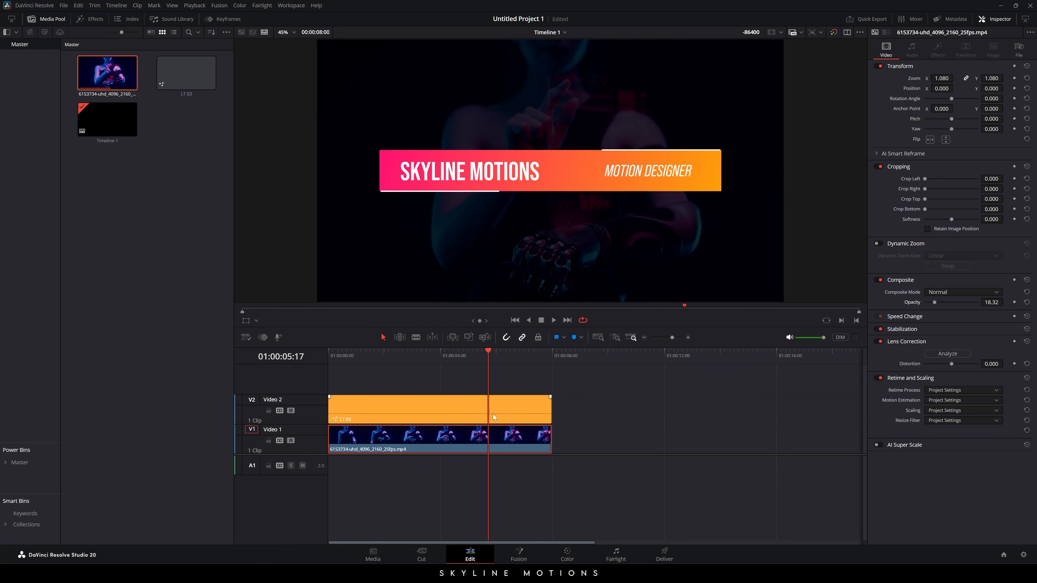
# - Try scaling the LT 03 clip to 0.560 and moving it to position X -864, Y -773
pyautogui.click(453, 409)
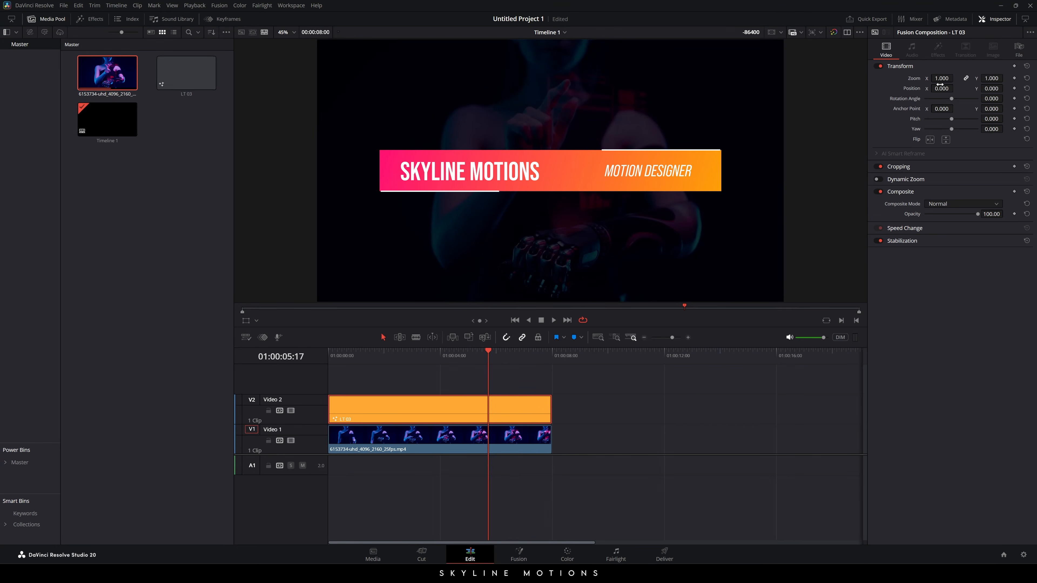
pyautogui.moveTo(941, 85); pyautogui.dragTo(897, 85)
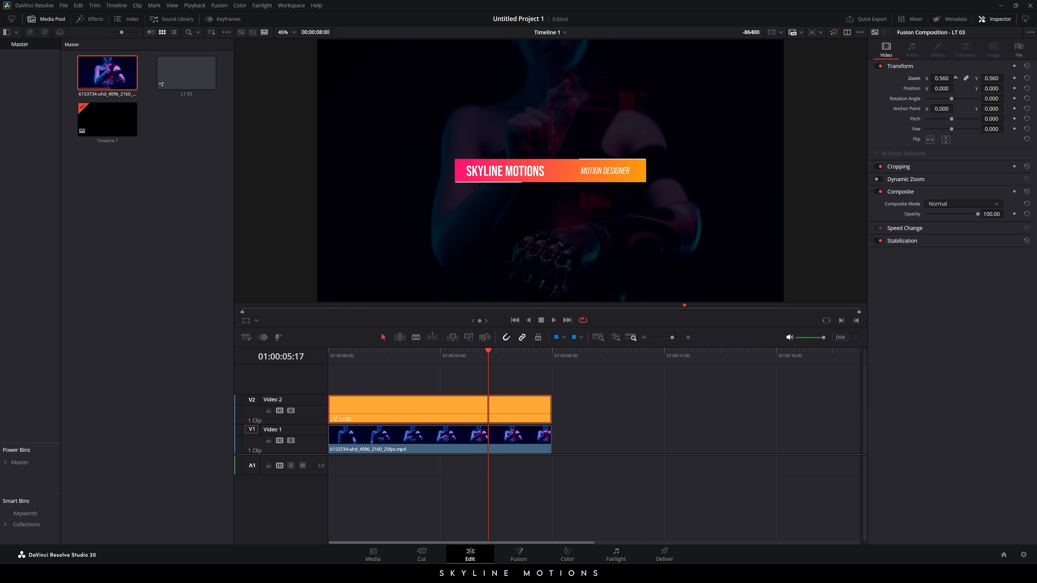
pyautogui.moveTo(991, 88); pyautogui.dragTo(951, 88)
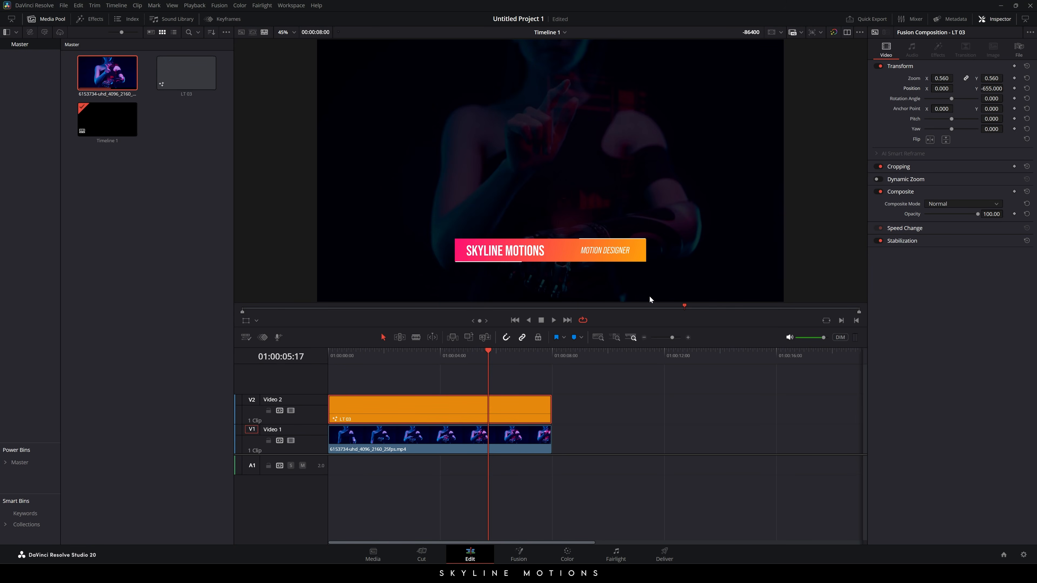
pyautogui.moveTo(452, 357)
pyautogui.mouseDown()
pyautogui.moveTo(372, 355)
pyautogui.moveTo(463, 352)
pyautogui.mouseUp()
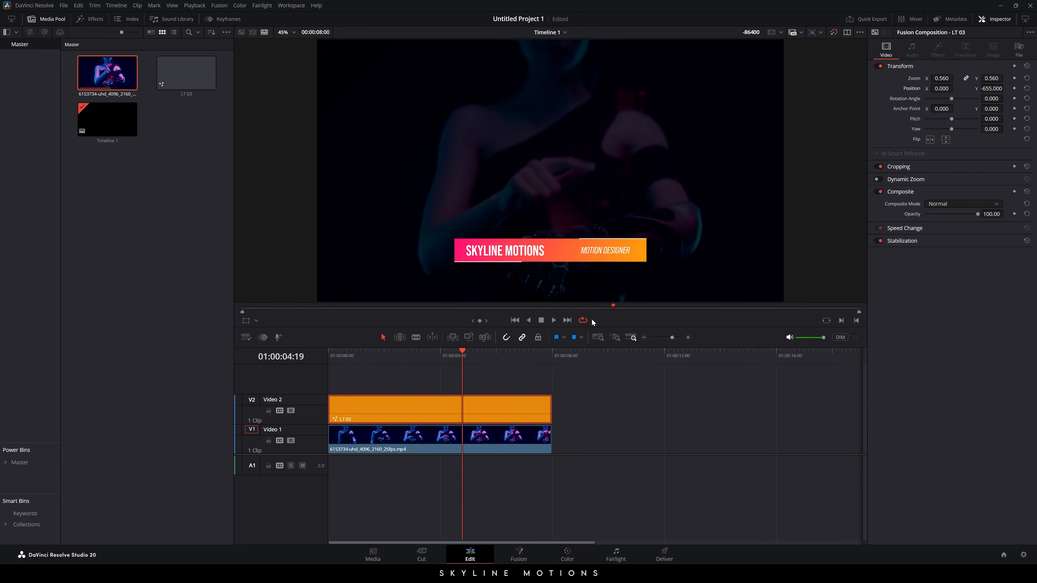
pyautogui.moveTo(942, 89); pyautogui.dragTo(887, 89)
pyautogui.moveTo(992, 88); pyautogui.dragTo(980, 88)
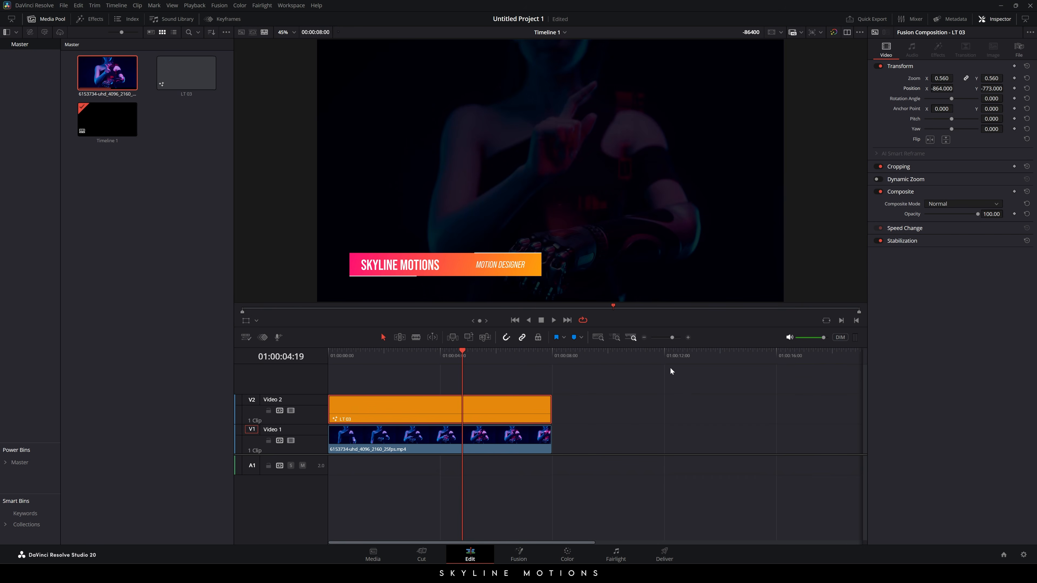
# - Play the composited lower third from the timeline start in full screen
pyautogui.moveTo(424, 369); pyautogui.dragTo(329, 357)
pyautogui.hotkey('ctrl', 'f')
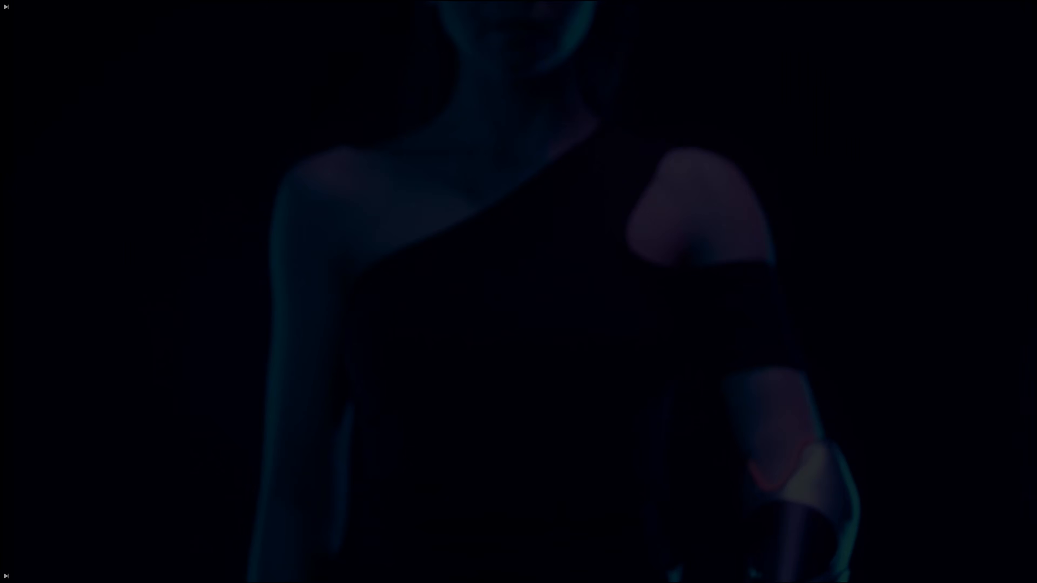
pyautogui.press('space')
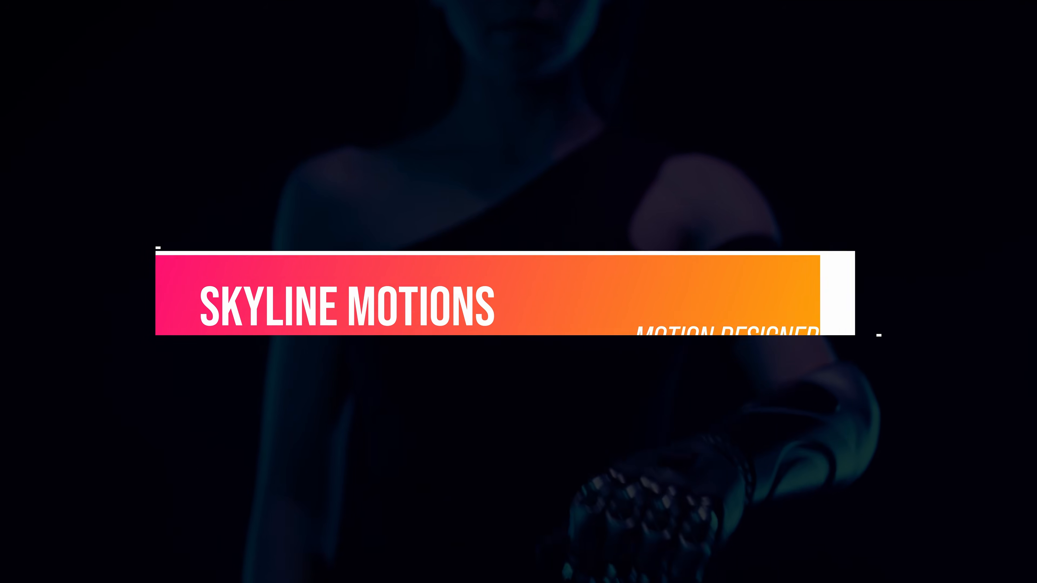